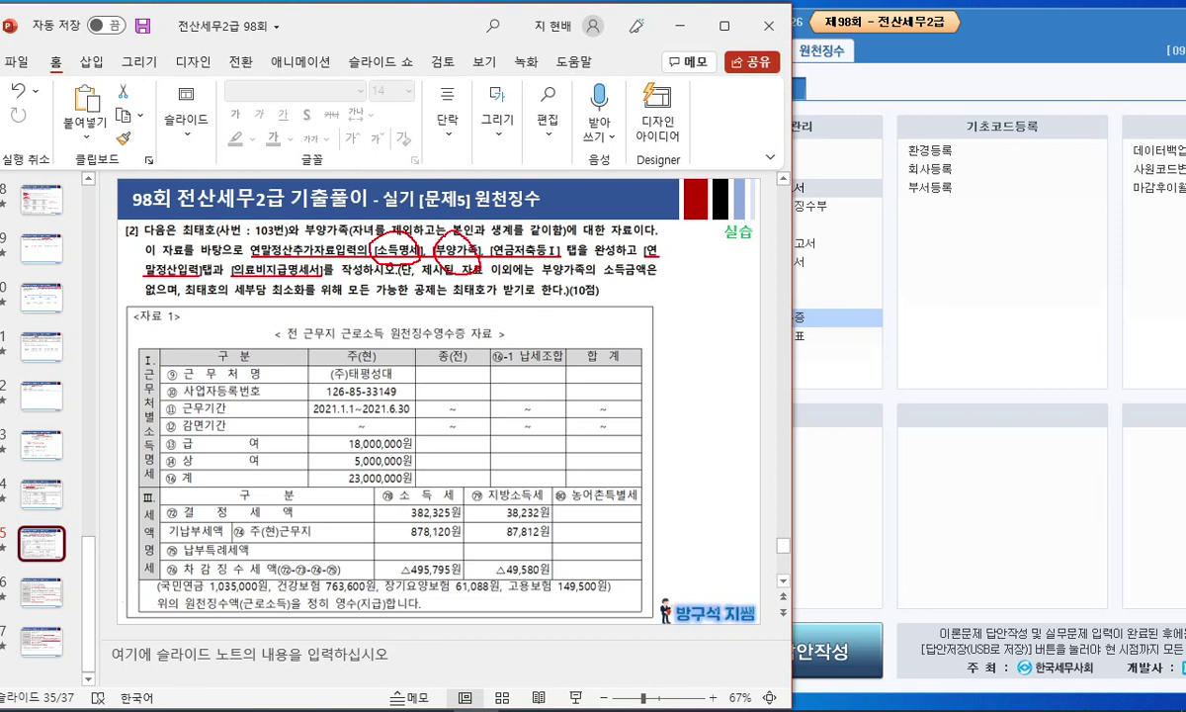
Step: Add a few red ink marks on slide 35, clear the ink and return to KcLep
{"action": "left_click_drag", "start_coordinate": [530, 216], "coordinate": [531, 255]}
{"action": "mouse_move", "coordinate": [297, 294]}
{"action": "left_mouse_down"}
{"action": "mouse_move", "coordinate": [223, 257]}
{"action": "mouse_move", "coordinate": [278, 296]}
{"action": "left_mouse_up"}
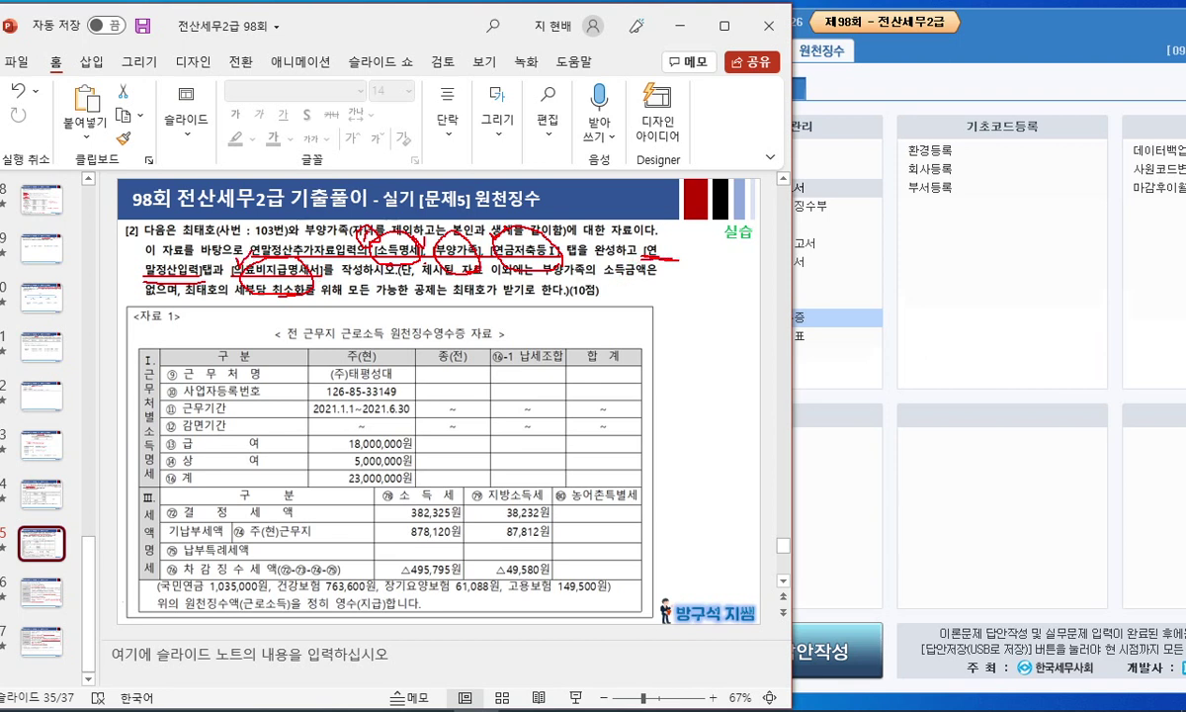
{"action": "left_click_drag", "start_coordinate": [148, 281], "coordinate": [194, 280]}
{"action": "key", "text": "Escape"}
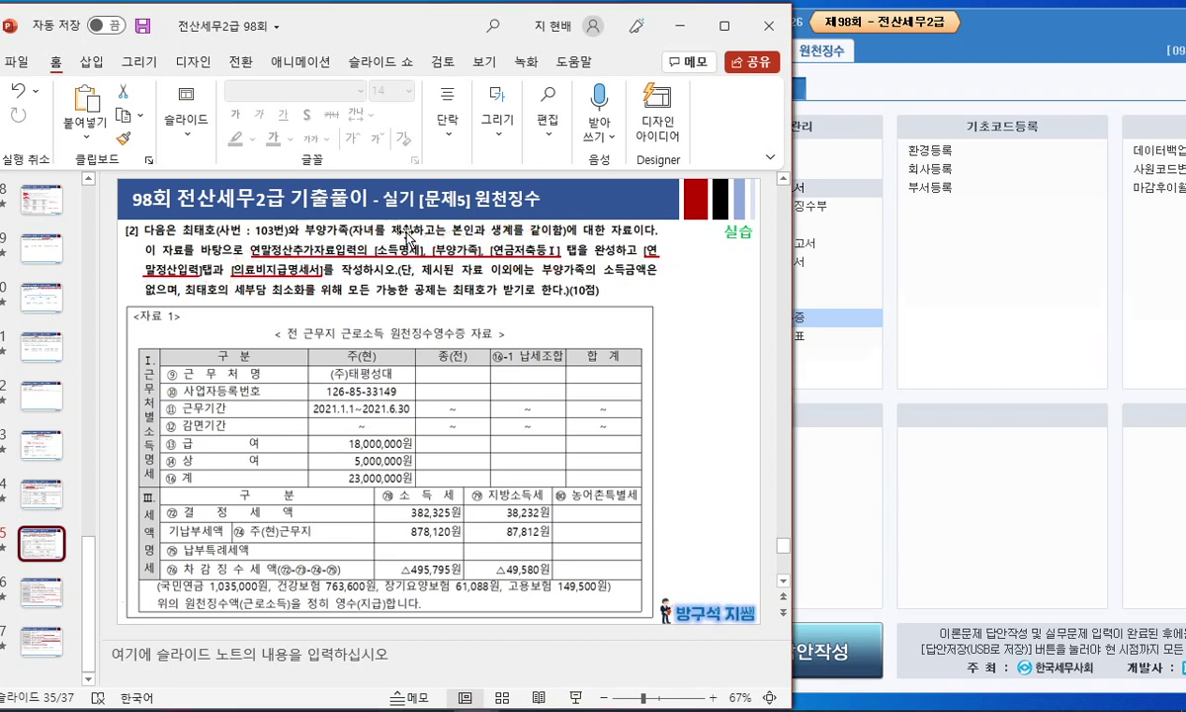
{"action": "left_click", "coordinate": [1004, 335]}
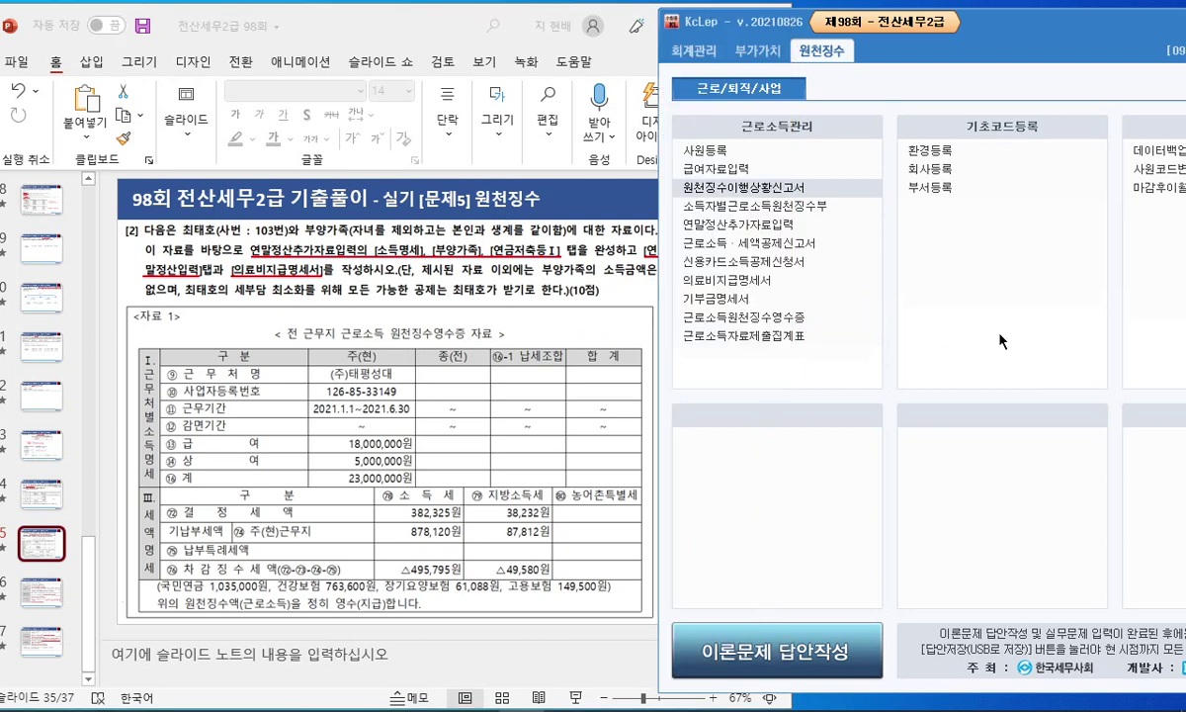
Step: Open 연말정산추가자료입력 and select employee 103 to show the income details
{"action": "left_click", "coordinate": [764, 228]}
{"action": "left_click_drag", "start_coordinate": [610, 203], "coordinate": [869, 114]}
{"action": "left_click", "coordinate": [484, 234]}
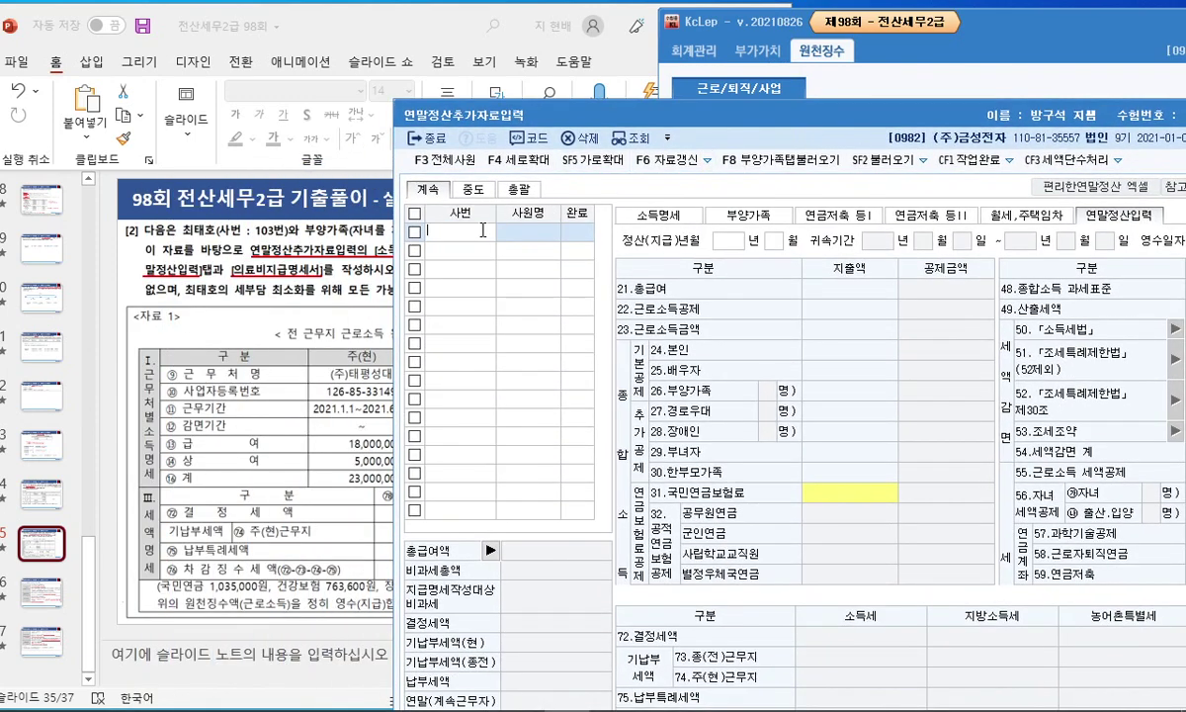
{"action": "key", "text": "F2"}
{"action": "double_click", "coordinate": [770, 346]}
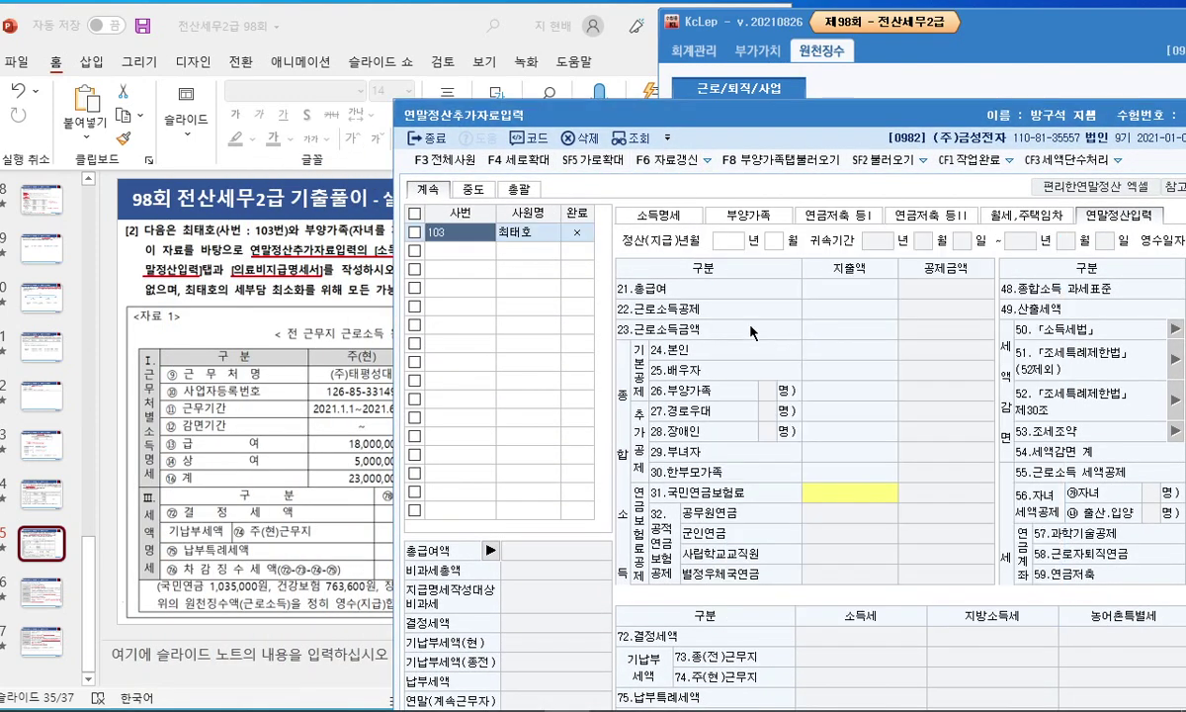
{"action": "left_click", "coordinate": [652, 215]}
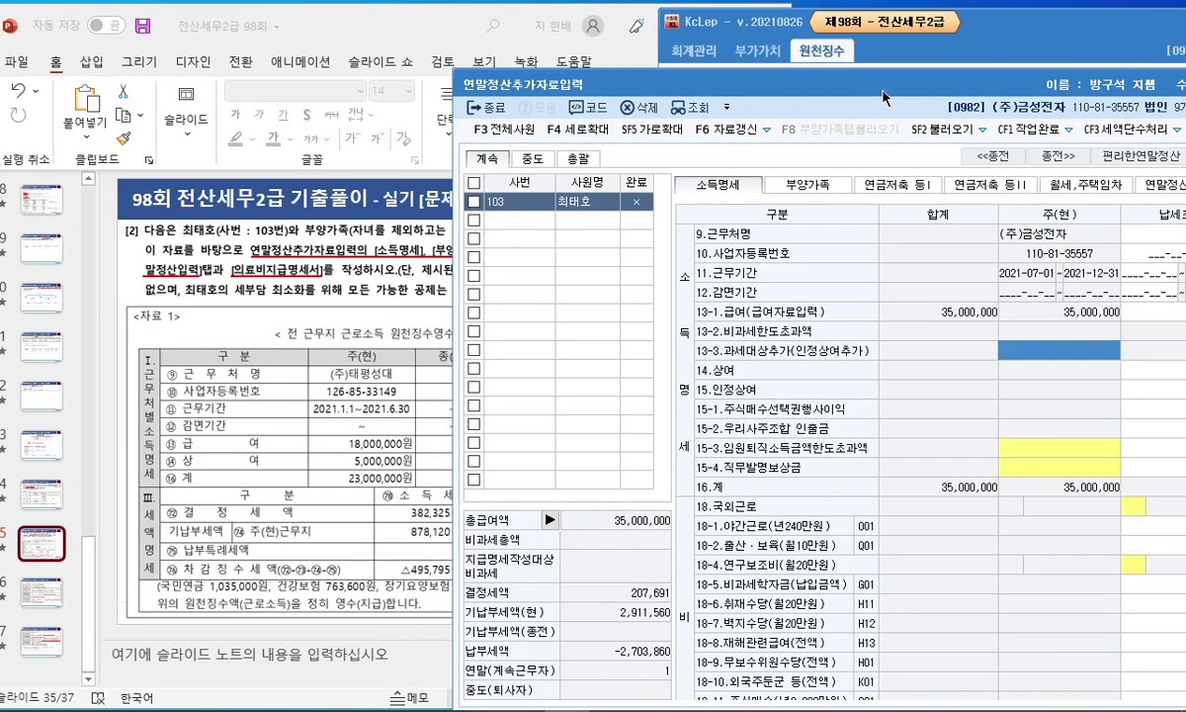
{"action": "left_click_drag", "start_coordinate": [824, 123], "coordinate": [687, 53]}
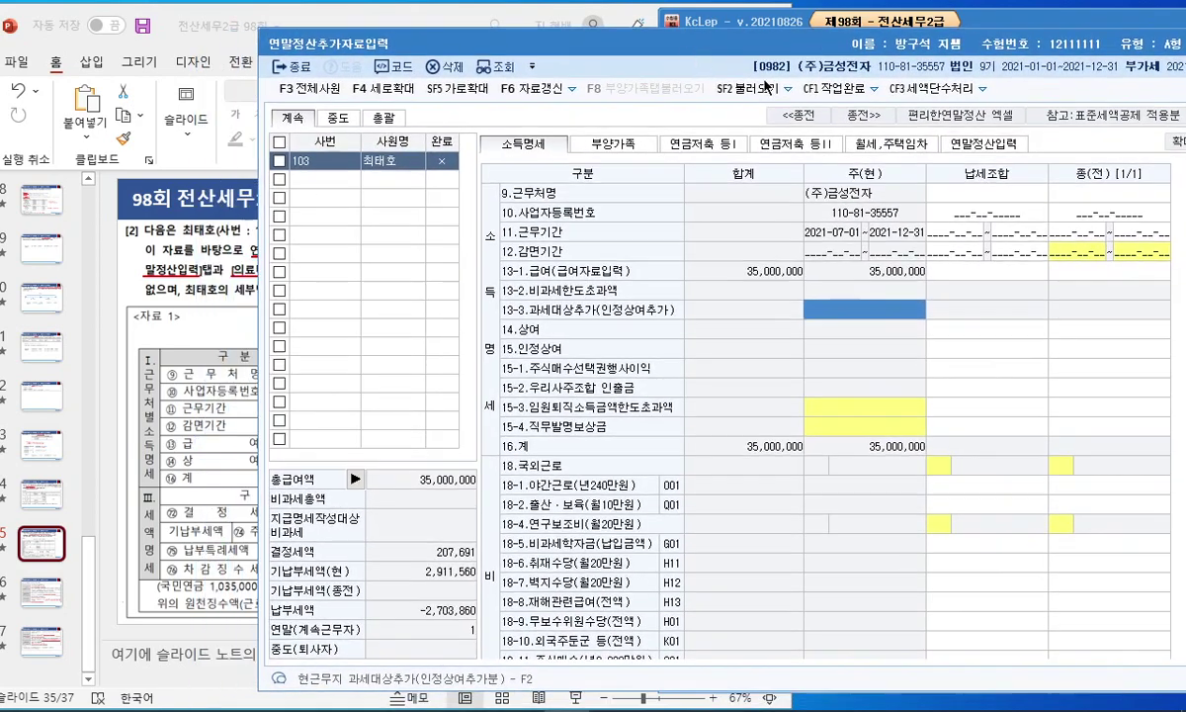
{"action": "left_click", "coordinate": [322, 27]}
{"action": "left_click_drag", "start_coordinate": [322, 26], "coordinate": [158, 27]}
{"action": "left_click", "coordinate": [1009, 183]}
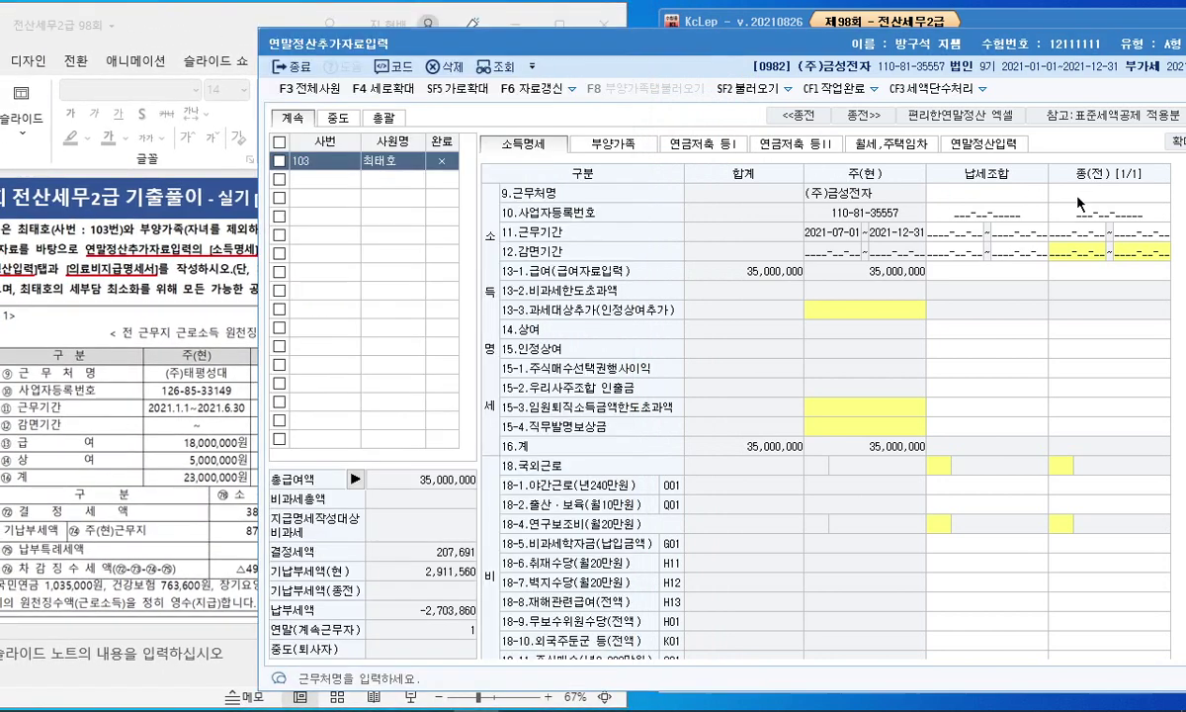
{"action": "type", "text": "(주)태"}
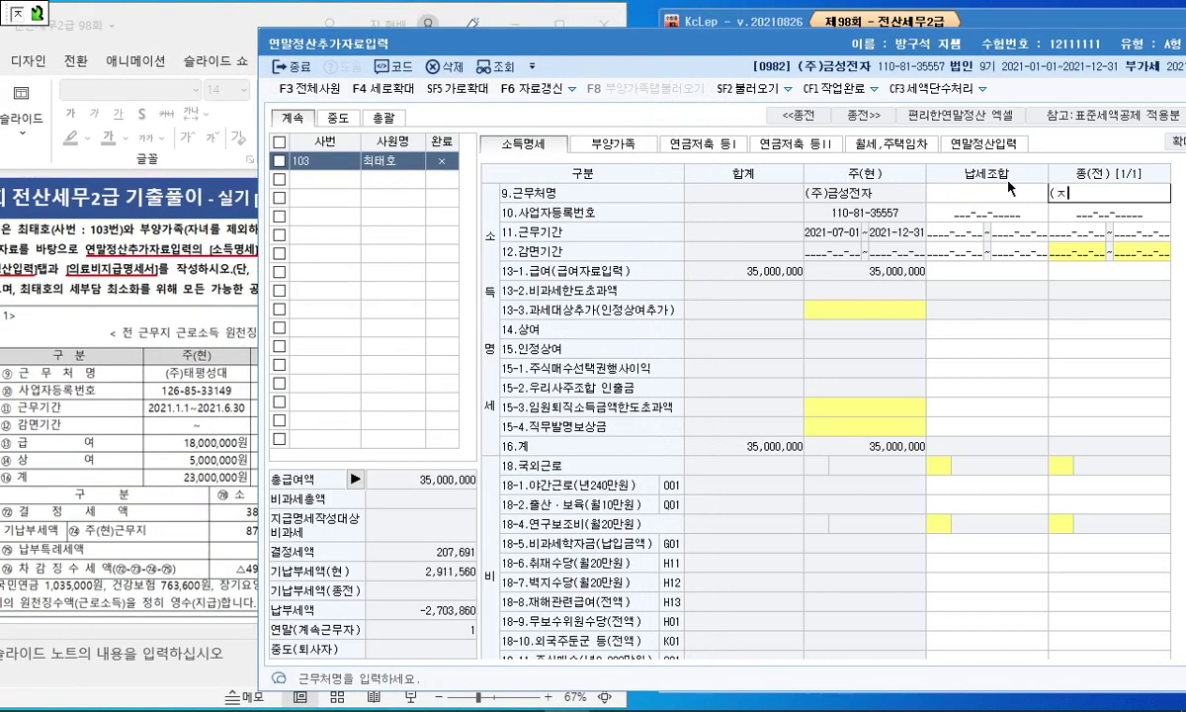
{"action": "type", "text": "평성대"}
{"action": "key", "text": "Return"}
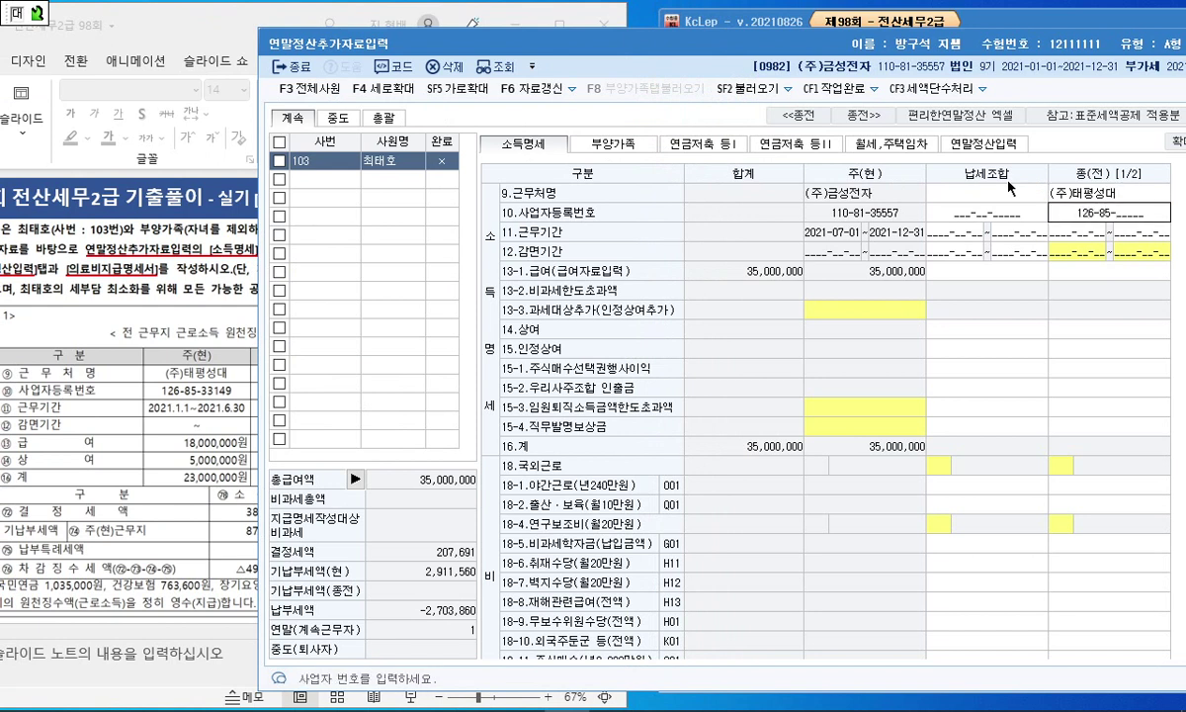
{"action": "key", "text": "Return"}
{"action": "key", "text": "shift+Tab"}
Step: Enter work period 2021-01-01~2021-06-30, salary 18,000,000 and bonus 5,000,000
{"action": "type", "text": "2021-01-0"}
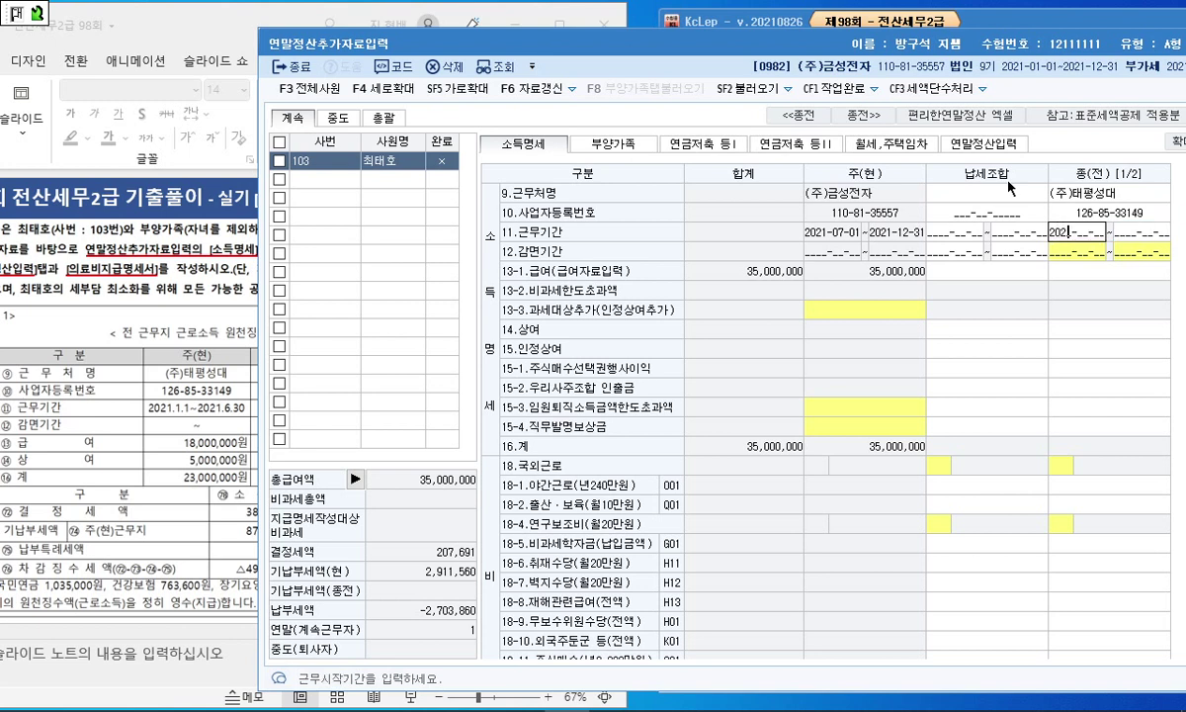
{"action": "type", "text": "1~20"}
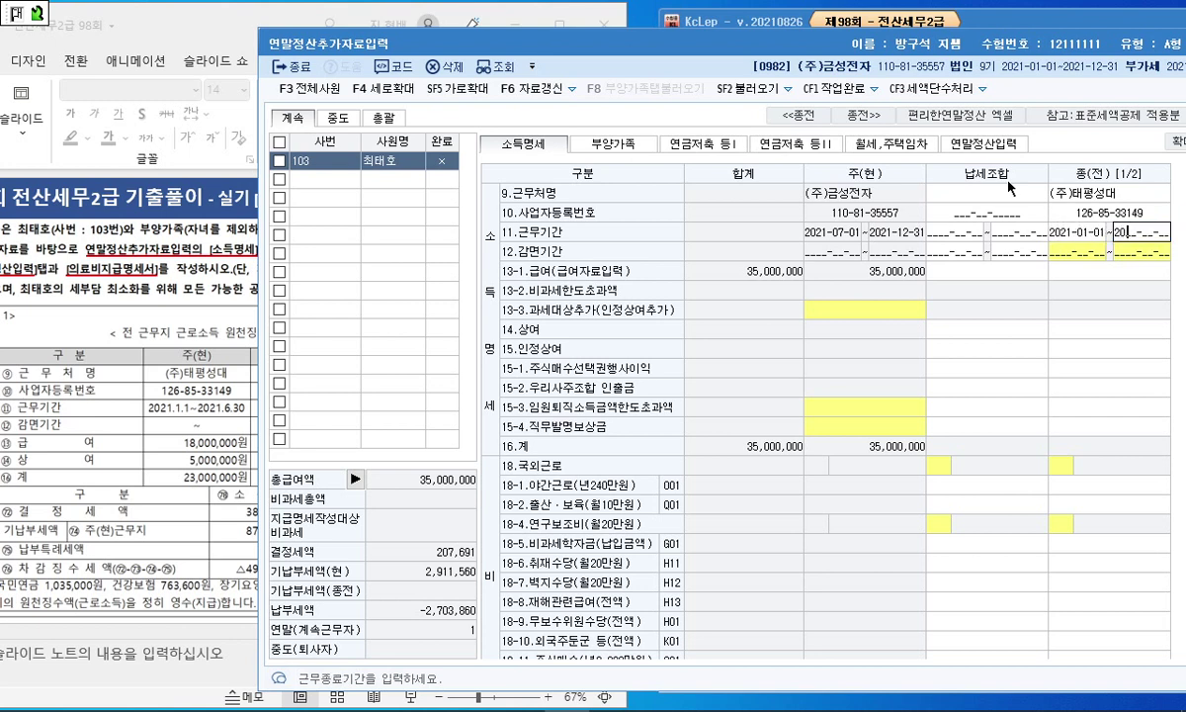
{"action": "type", "text": "21-06-30"}
{"action": "key", "text": "Return"}
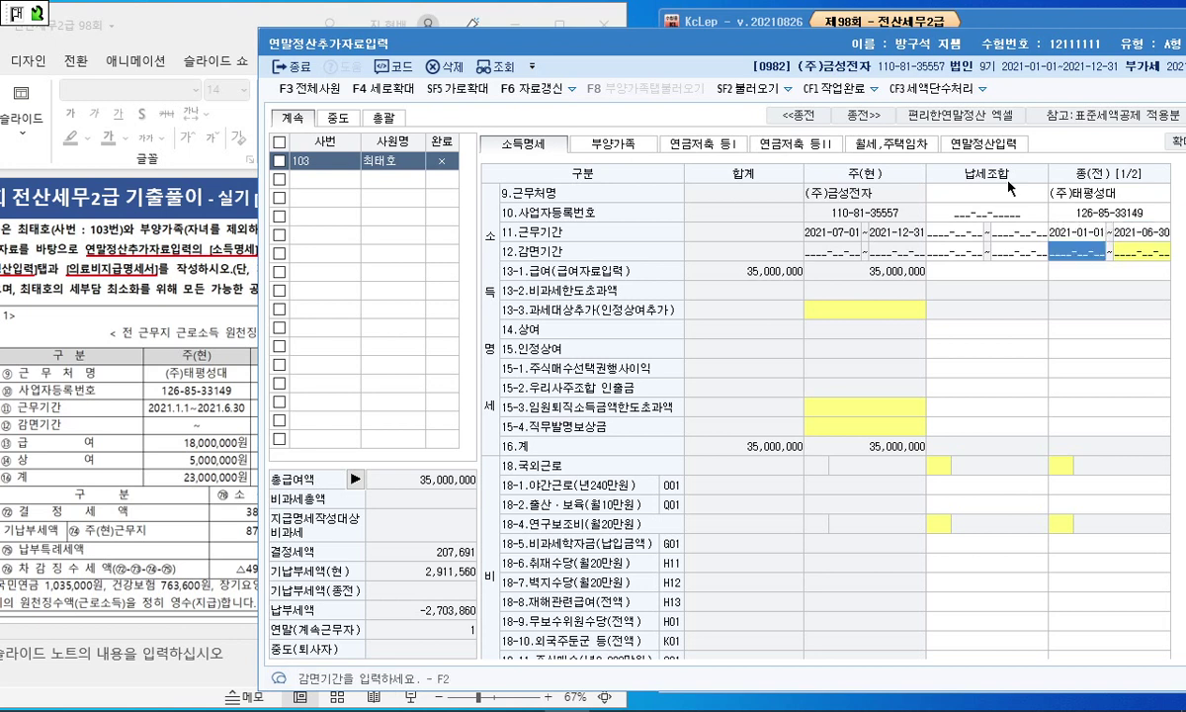
{"action": "key", "text": "Return"}
{"action": "type", "text": "18000000"}
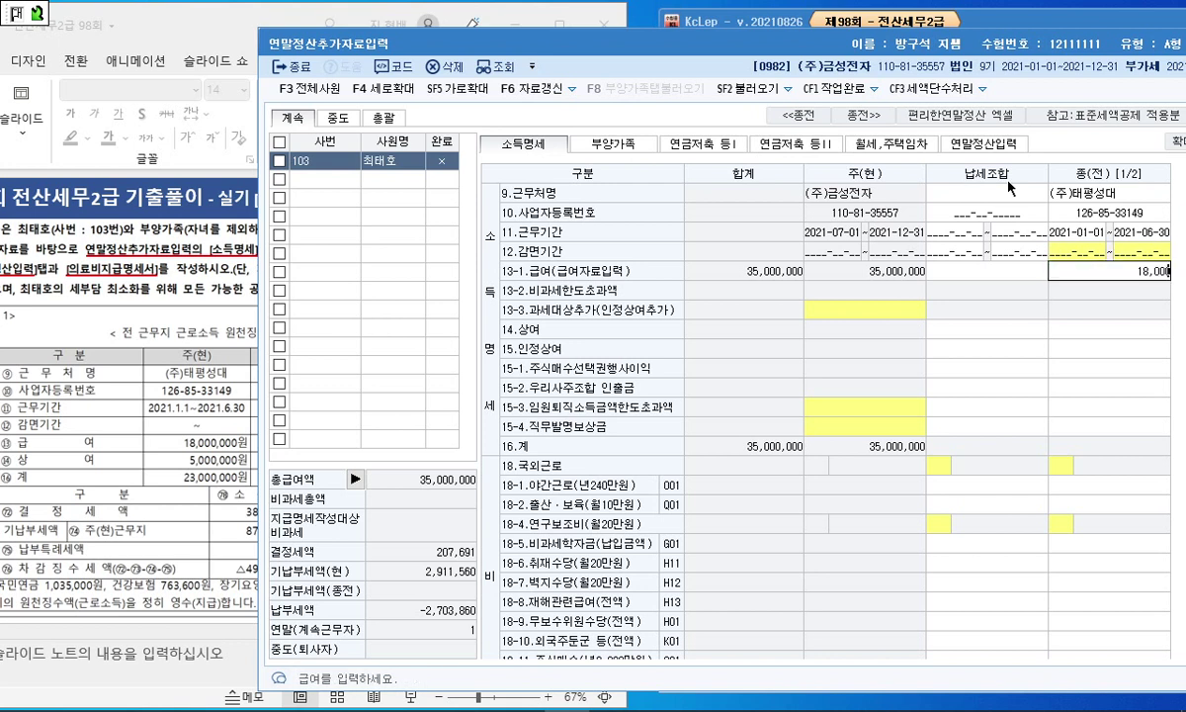
{"action": "key", "text": "Return"}
{"action": "type", "text": "5000000"}
{"action": "key", "text": "Return"}
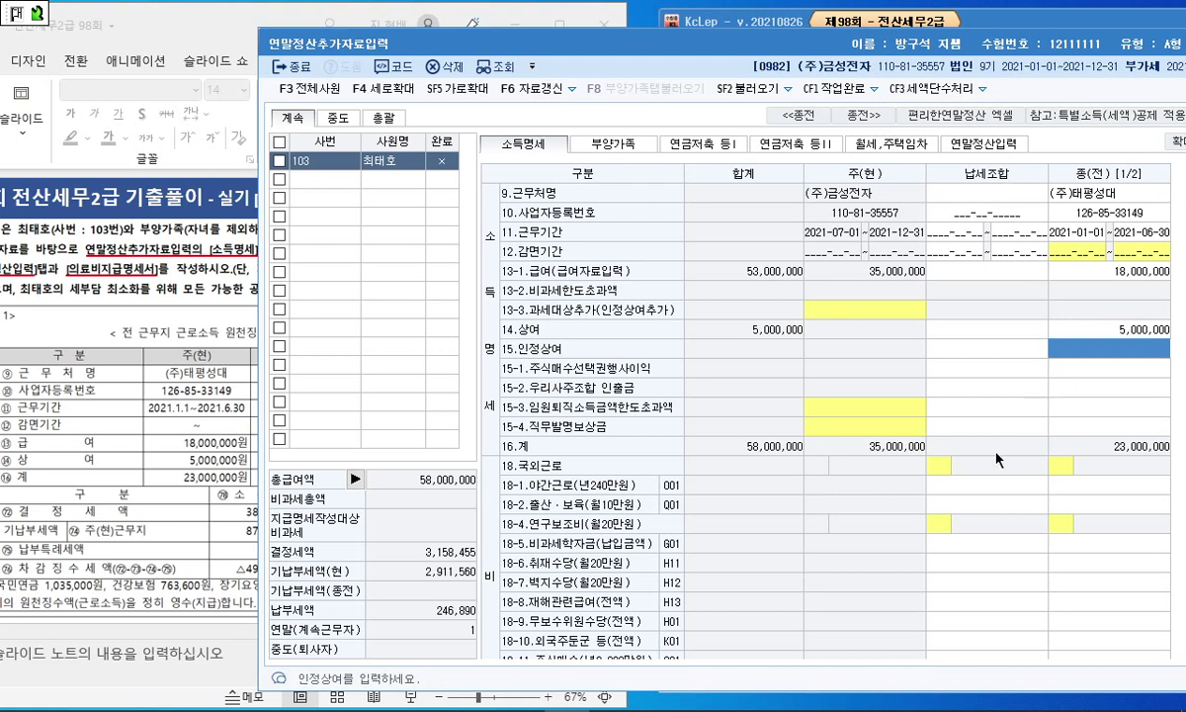
{"action": "left_click", "coordinate": [220, 415]}
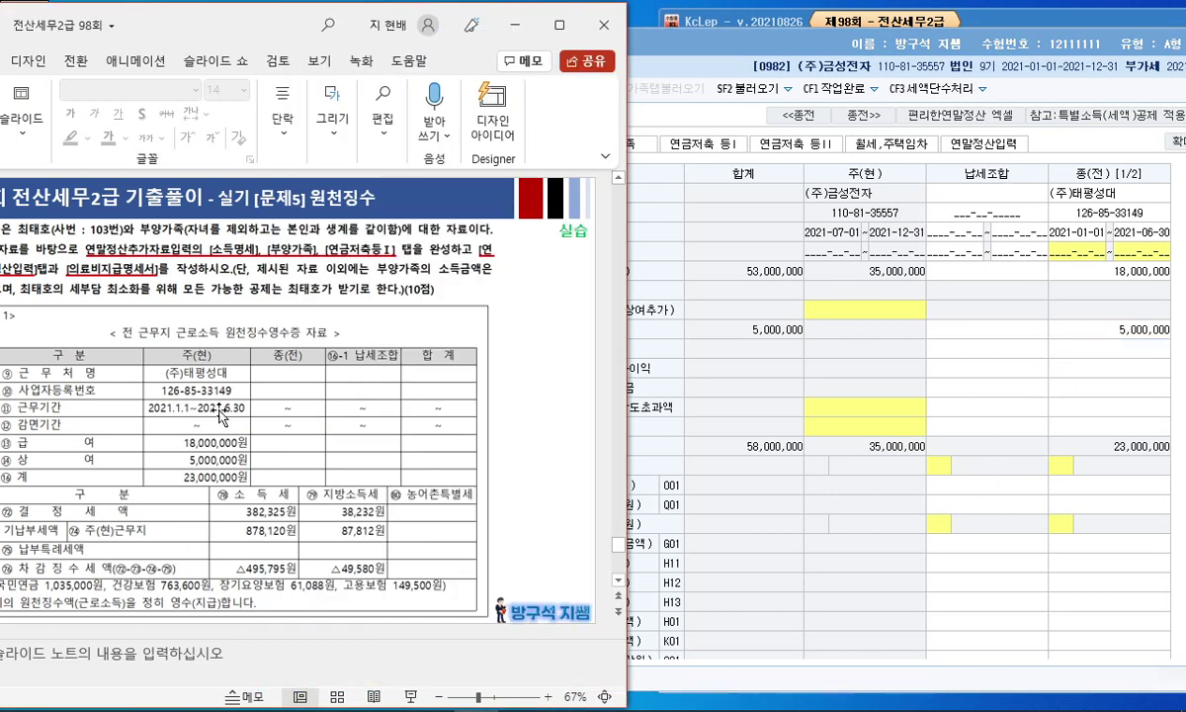
{"action": "left_click_drag", "start_coordinate": [259, 30], "coordinate": [265, 29]}
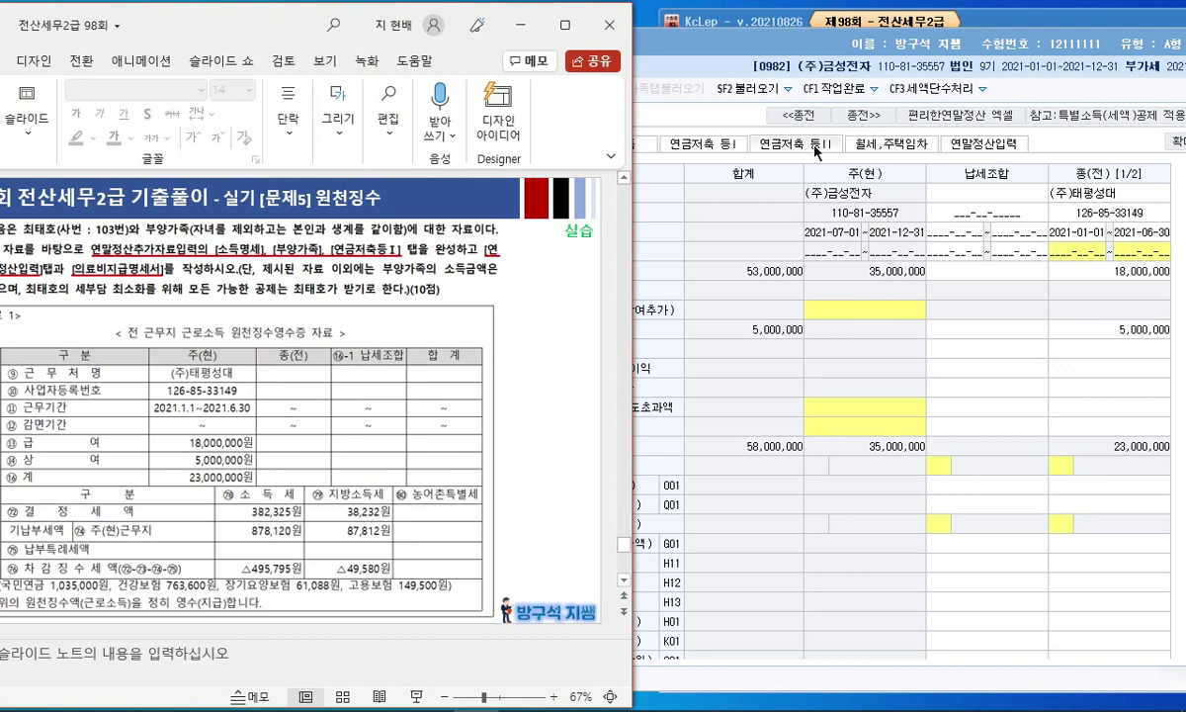
{"action": "left_click", "coordinate": [1156, 438]}
Step: Enter the previous employer's health insurance 763,600 and long-term care 61,088
{"action": "scroll", "coordinate": [1140, 407], "scroll_direction": "down", "scroll_amount": 10}
{"action": "scroll", "coordinate": [1137, 413], "scroll_direction": "down", "scroll_amount": 3}
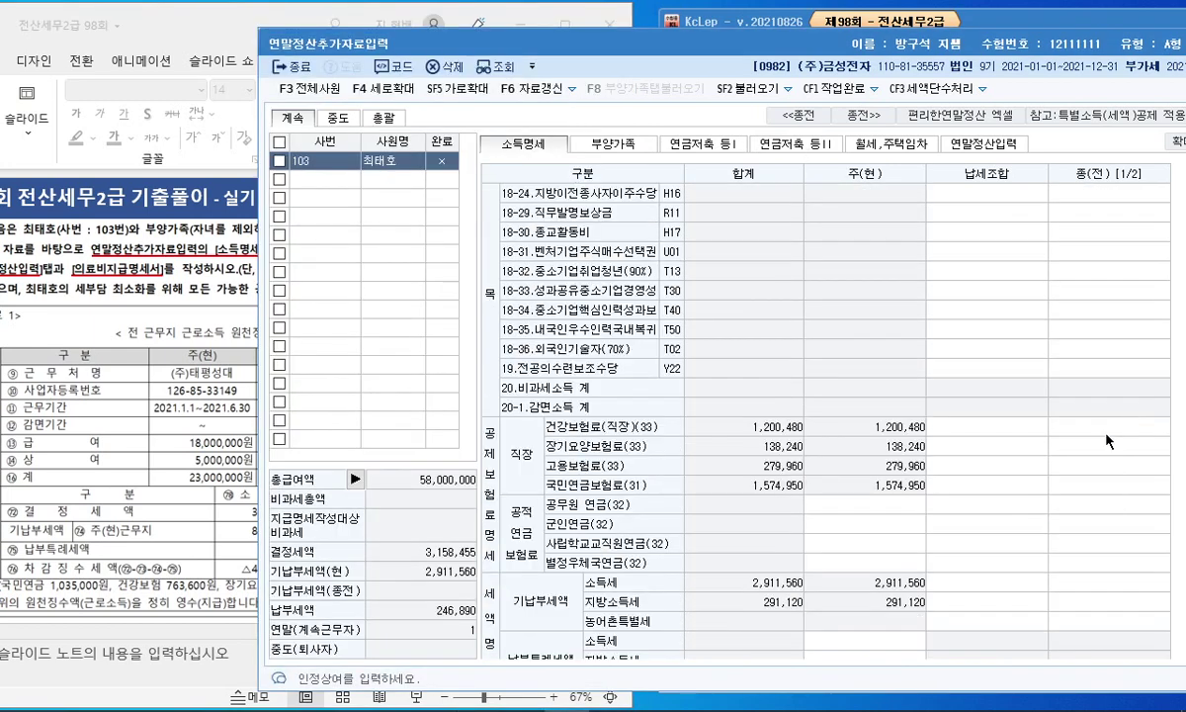
{"action": "left_click", "coordinate": [1107, 427]}
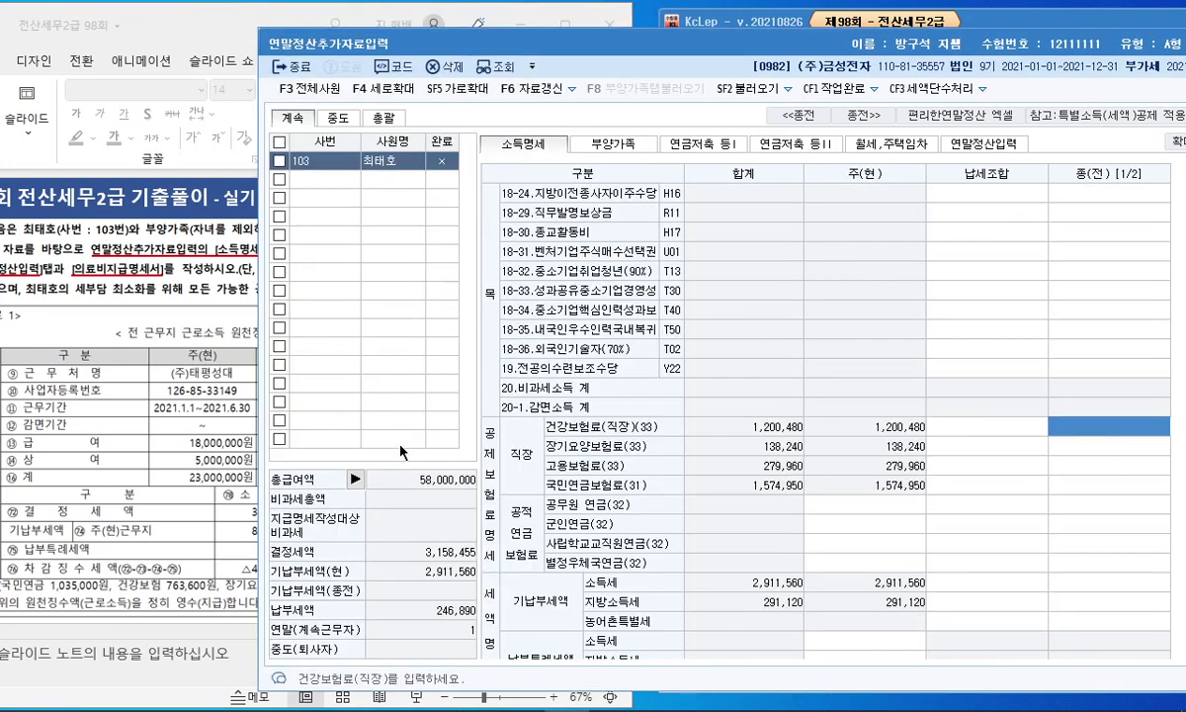
{"action": "type", "text": "763,600"}
{"action": "key", "text": "Return"}
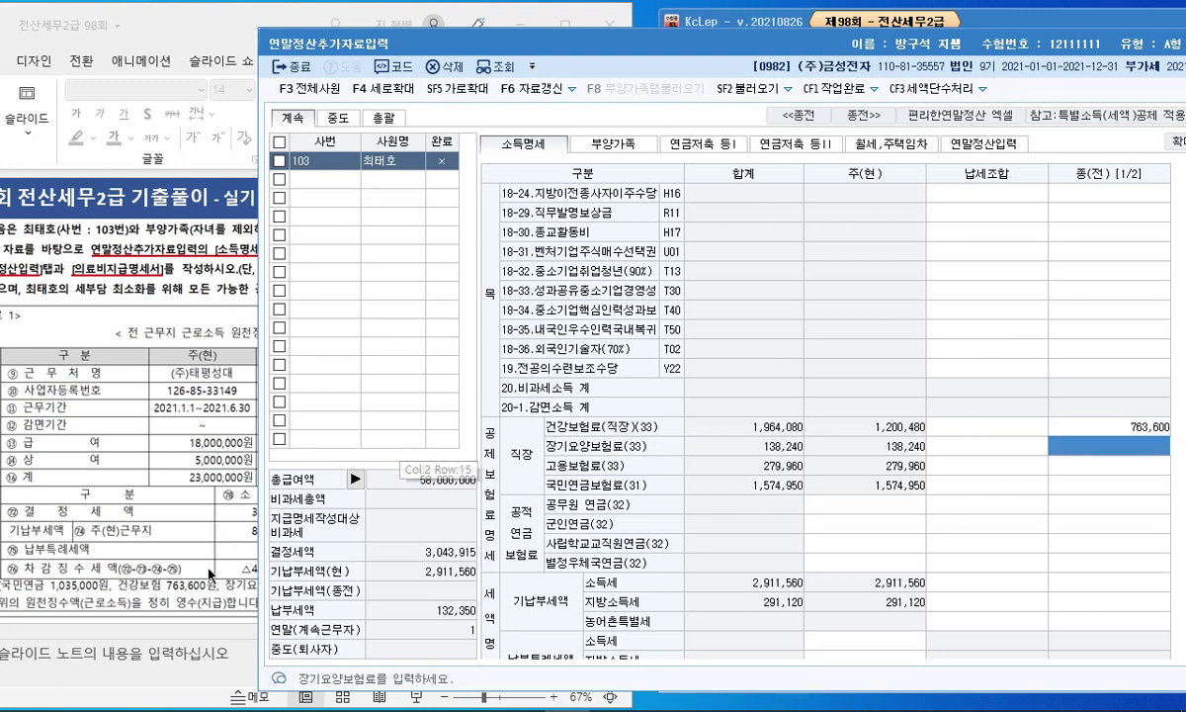
{"action": "left_click", "coordinate": [200, 552]}
{"action": "left_click", "coordinate": [1050, 391]}
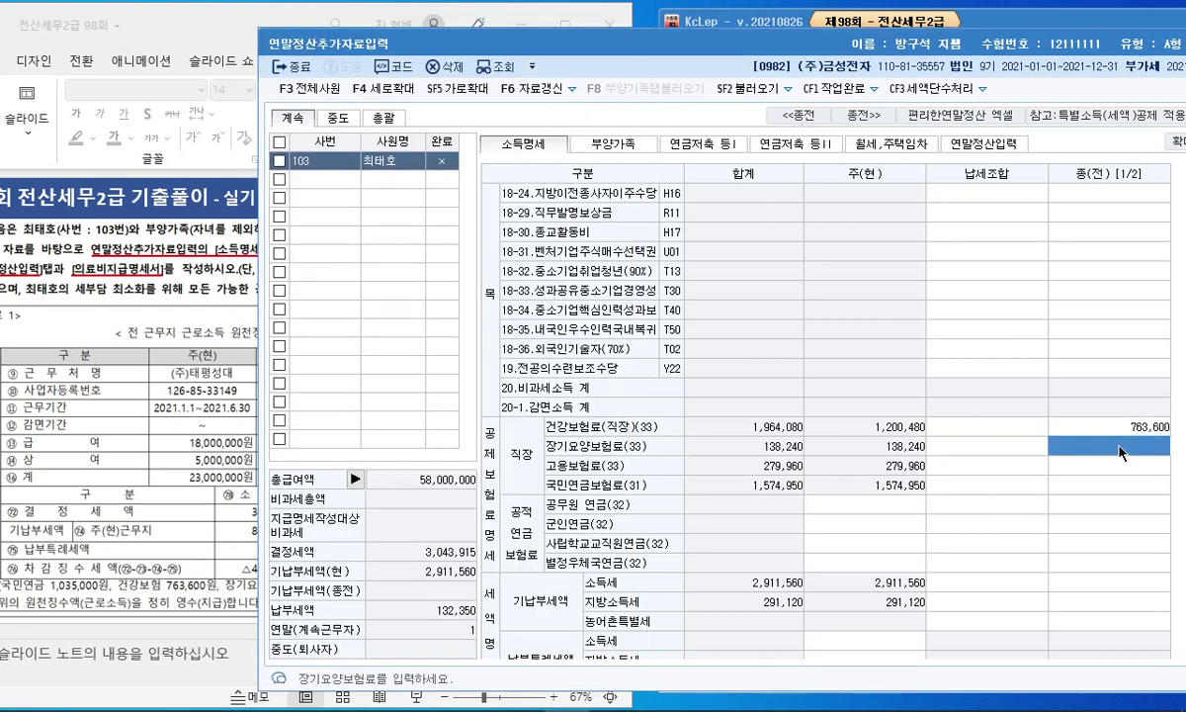
{"action": "type", "text": "61,088"}
{"action": "key", "text": "Return"}
Step: Enter previous employer's employment insurance 149,500 and national pension 1,035,000
{"action": "left_click", "coordinate": [166, 497]}
{"action": "left_click", "coordinate": [1111, 466]}
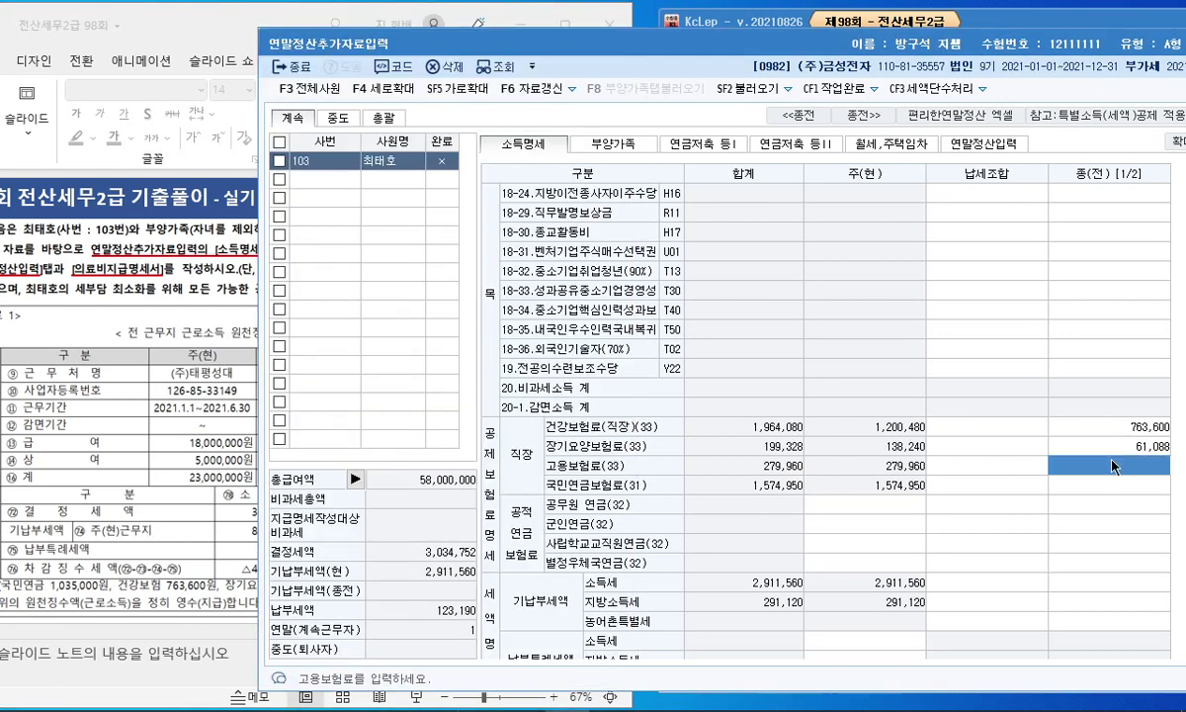
{"action": "type", "text": "149,500"}
{"action": "key", "text": "Return"}
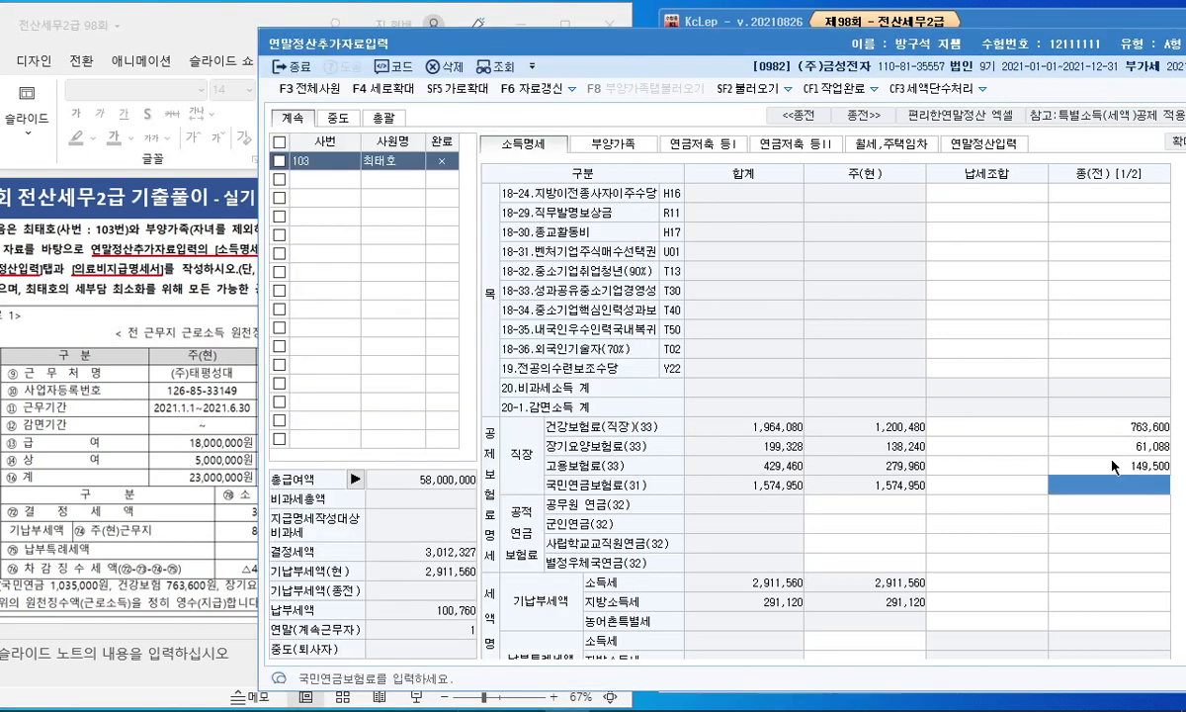
{"action": "type", "text": "1035000"}
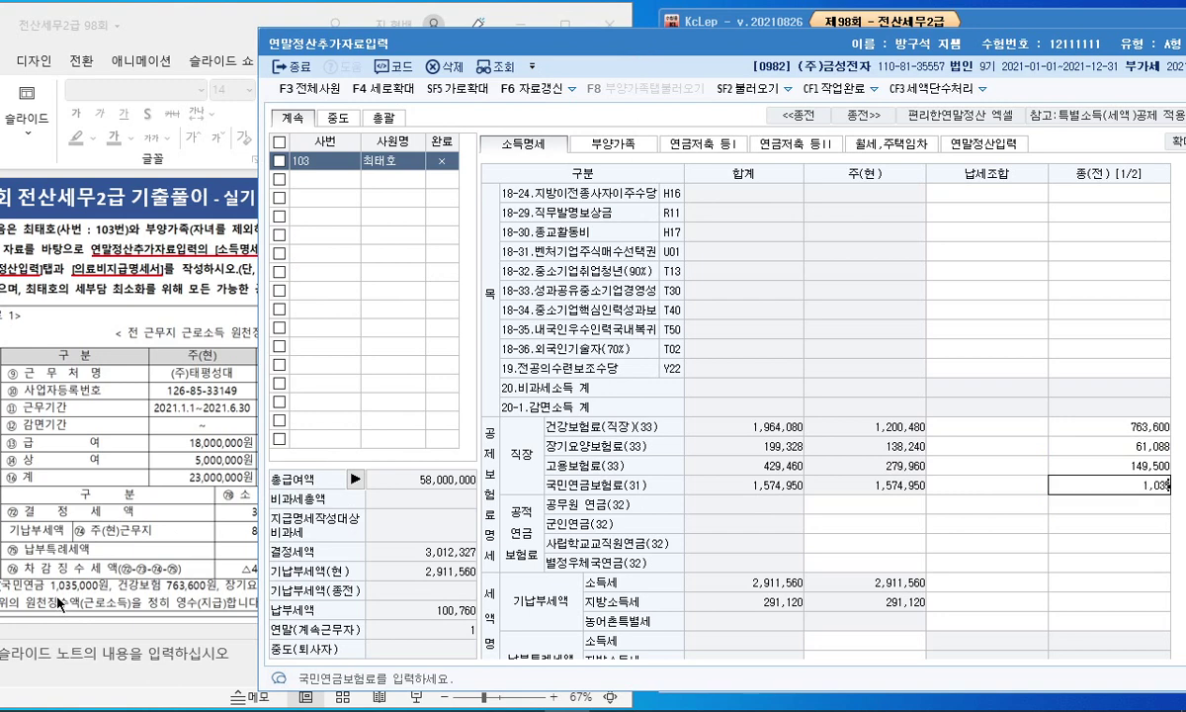
{"action": "key", "text": "Return"}
Step: Enter the previous employer's determined income tax of 382,325
{"action": "left_click", "coordinate": [111, 535]}
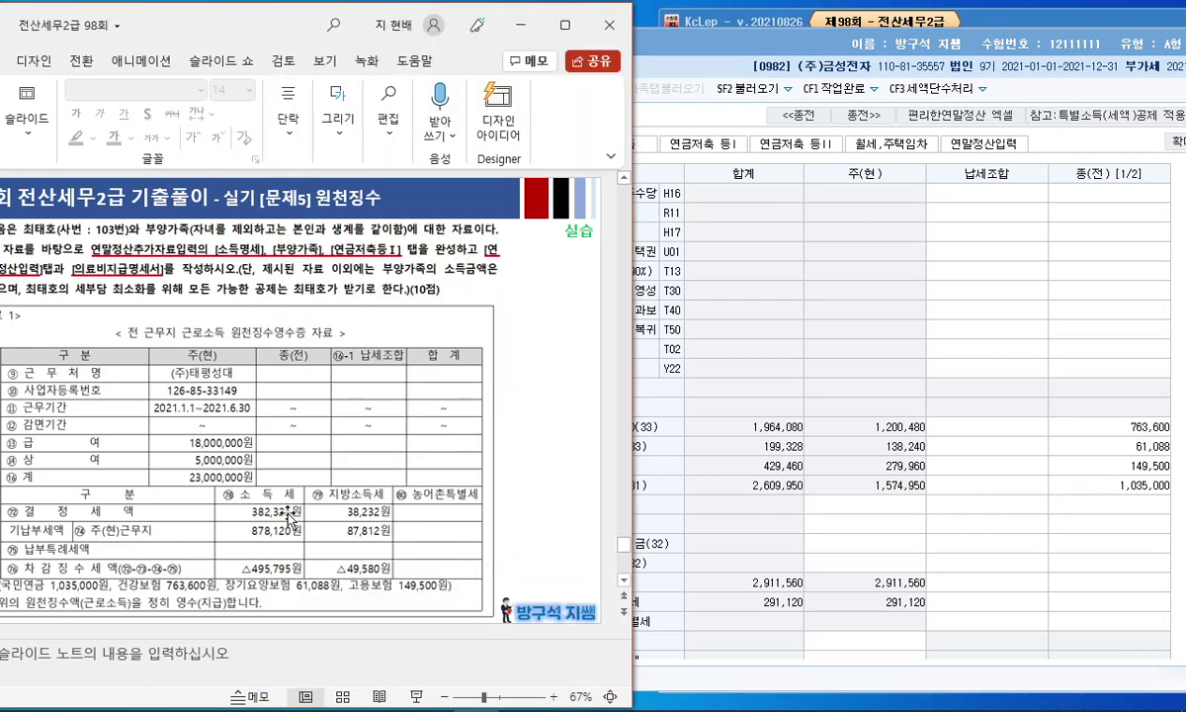
{"action": "left_click_drag", "start_coordinate": [309, 513], "coordinate": [396, 517]}
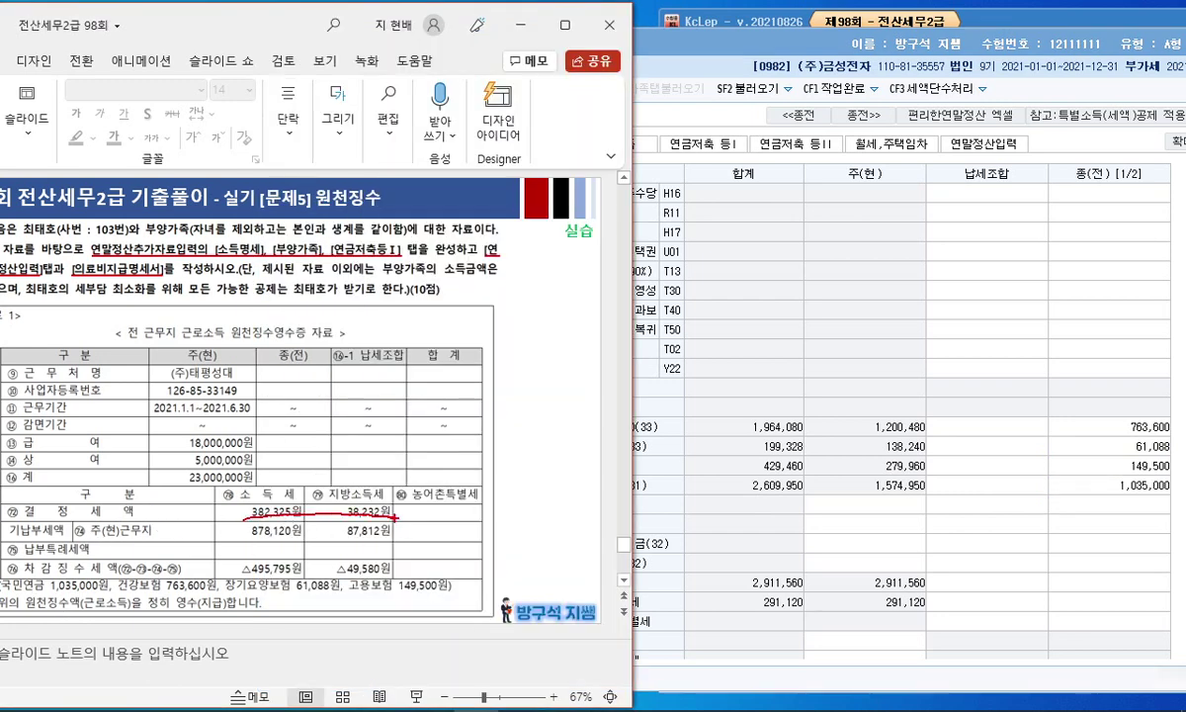
{"action": "left_click", "coordinate": [986, 484]}
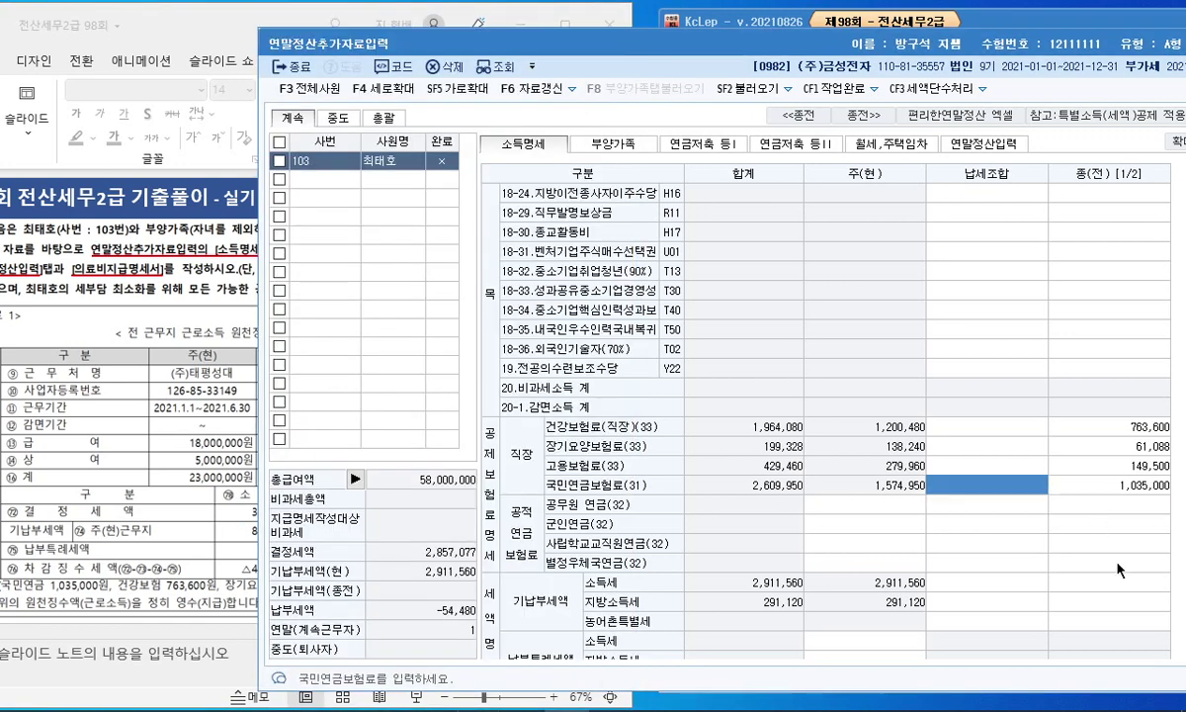
{"action": "left_click", "coordinate": [1133, 584]}
{"action": "left_click", "coordinate": [211, 517]}
{"action": "left_click", "coordinate": [1057, 577]}
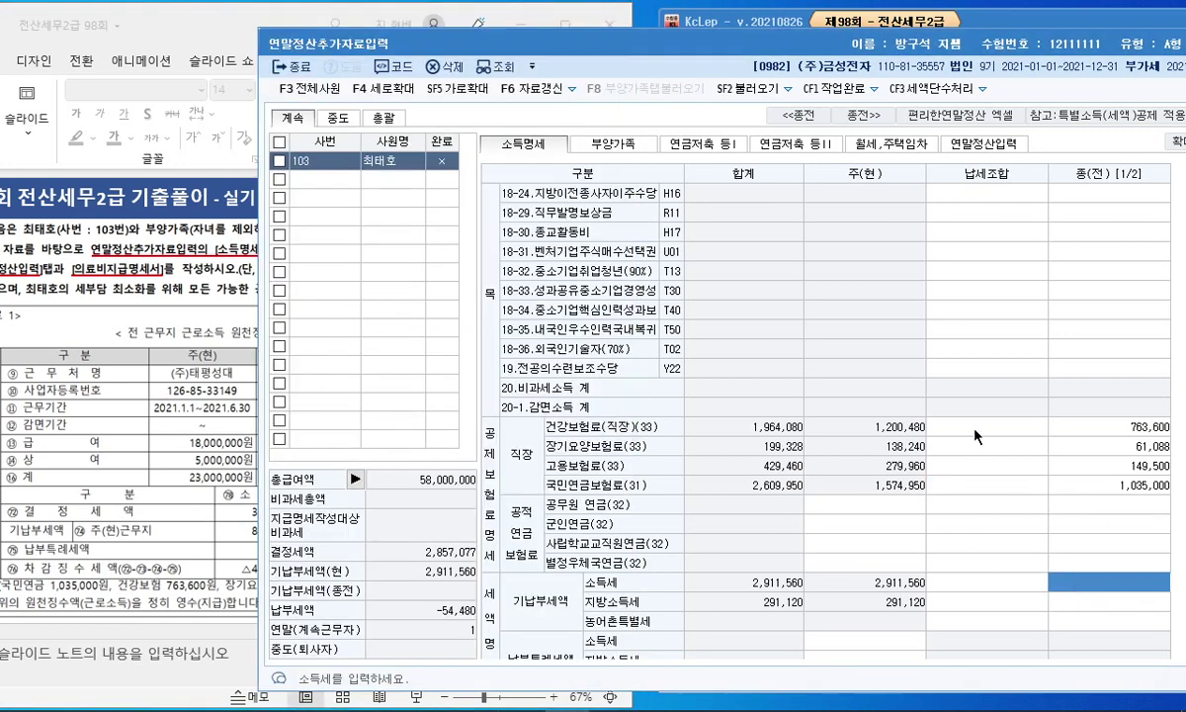
{"action": "type", "text": "382,325"}
{"action": "key", "text": "Return"}
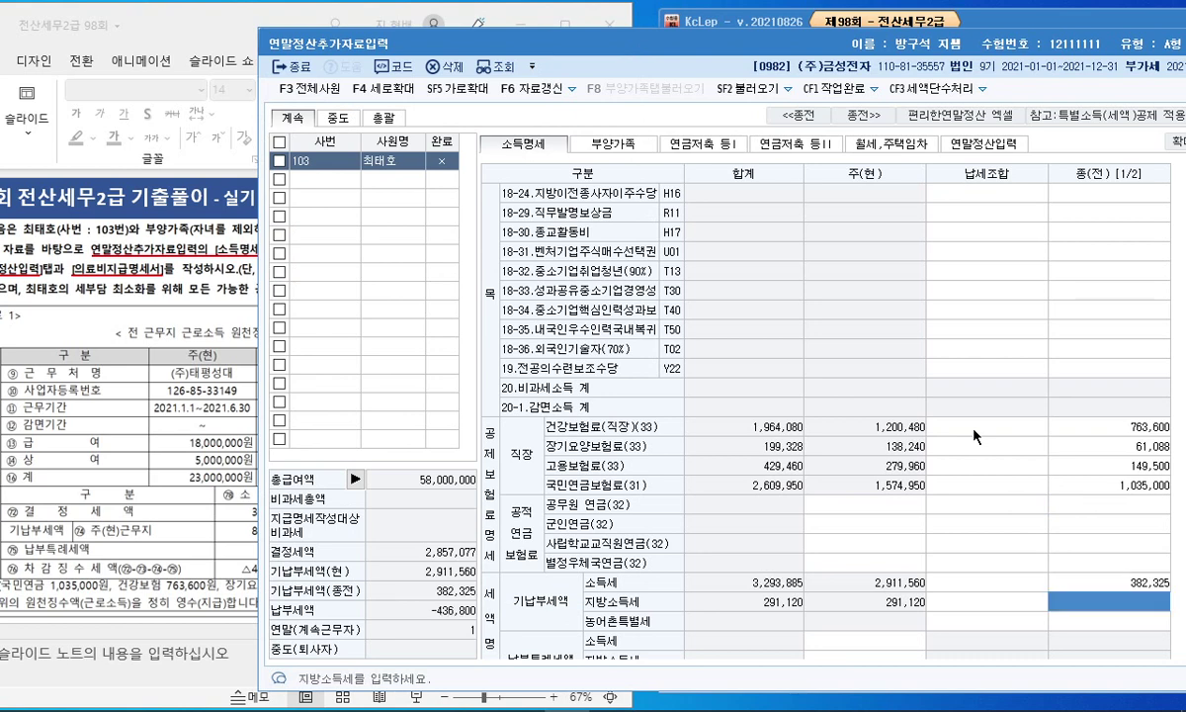
Step: Enter the previous employer's local income tax of 38,232
{"action": "left_click", "coordinate": [141, 521]}
{"action": "left_click", "coordinate": [1157, 600]}
{"action": "type", "text": "38232"}
{"action": "key", "text": "Return"}
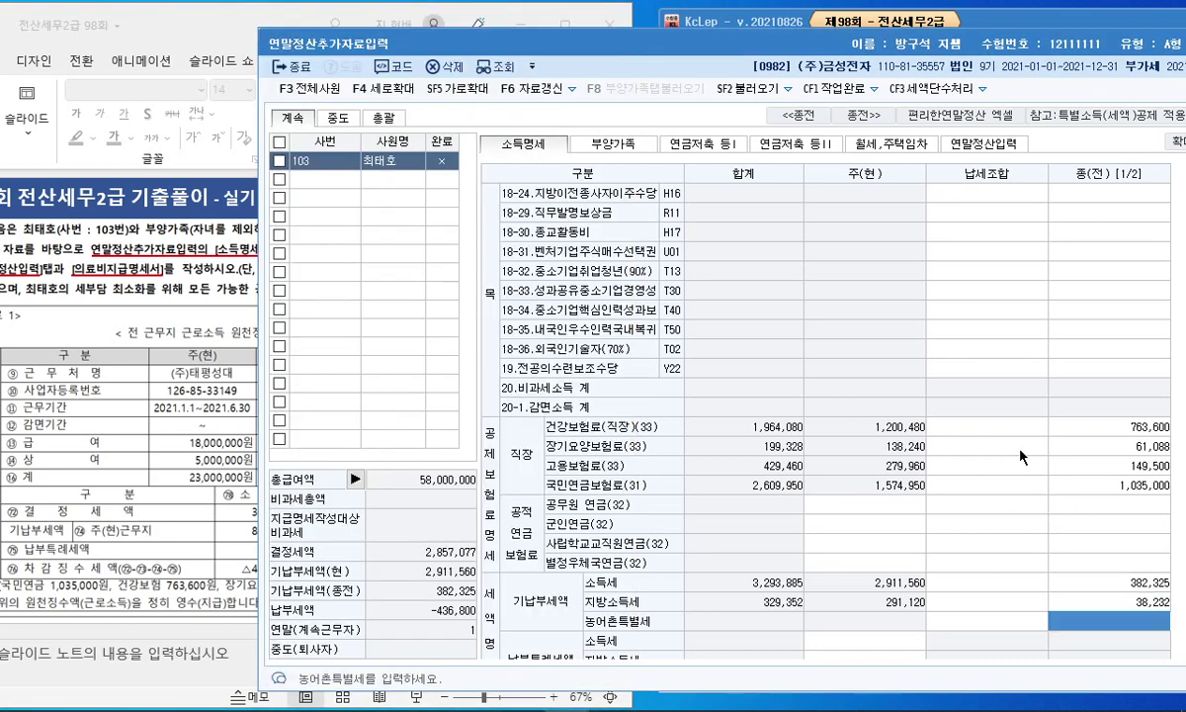
{"action": "scroll", "coordinate": [890, 393], "scroll_direction": "up", "scroll_amount": 3}
{"action": "scroll", "coordinate": [610, 188], "scroll_direction": "up", "scroll_amount": 5}
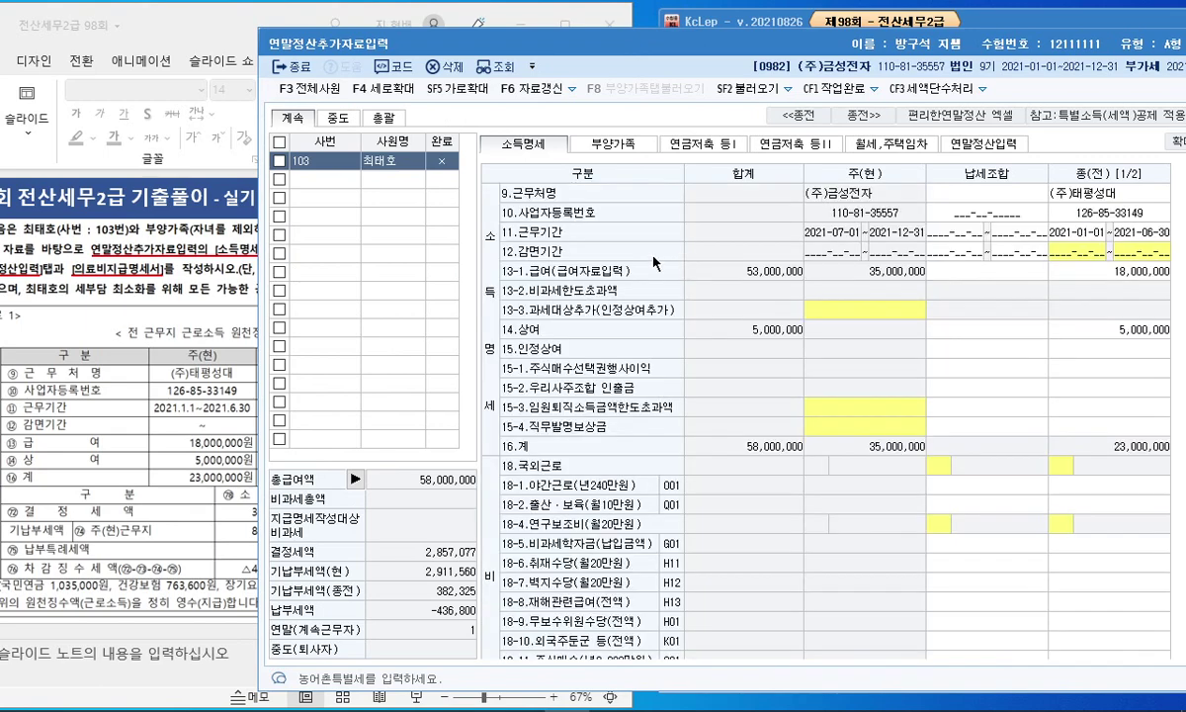
{"action": "left_click", "coordinate": [603, 143]}
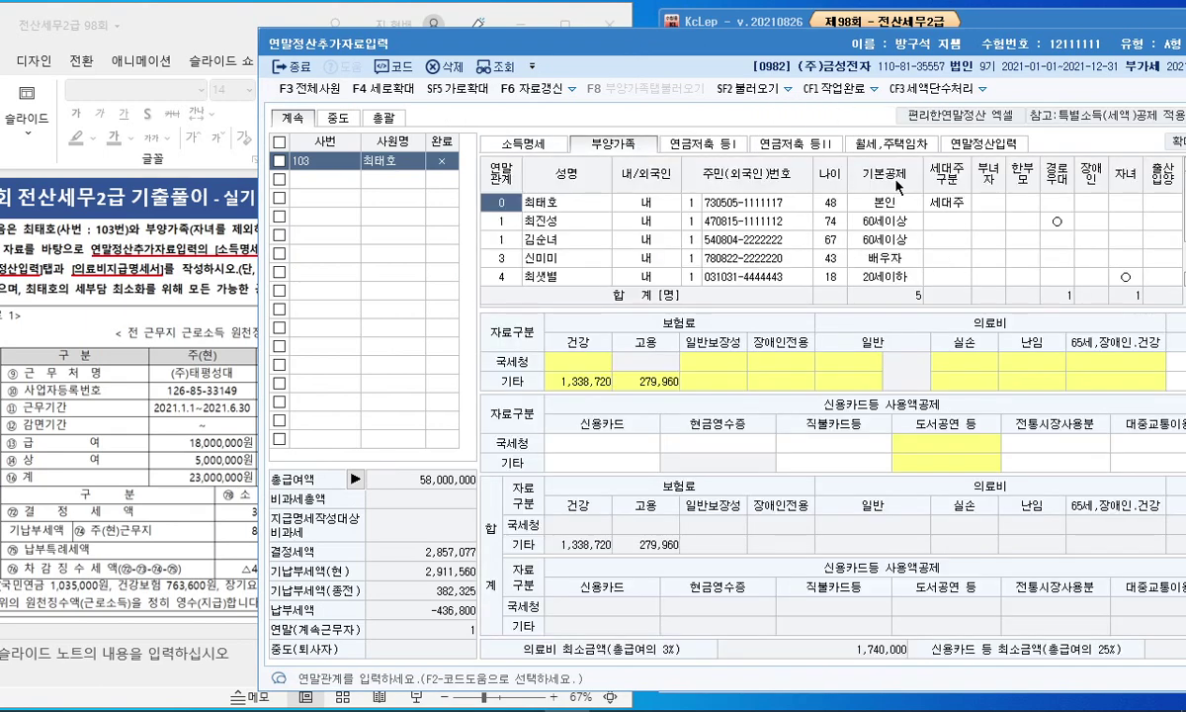
{"action": "left_click", "coordinate": [240, 332]}
{"action": "scroll", "coordinate": [525, 323], "scroll_direction": "down", "scroll_amount": 2}
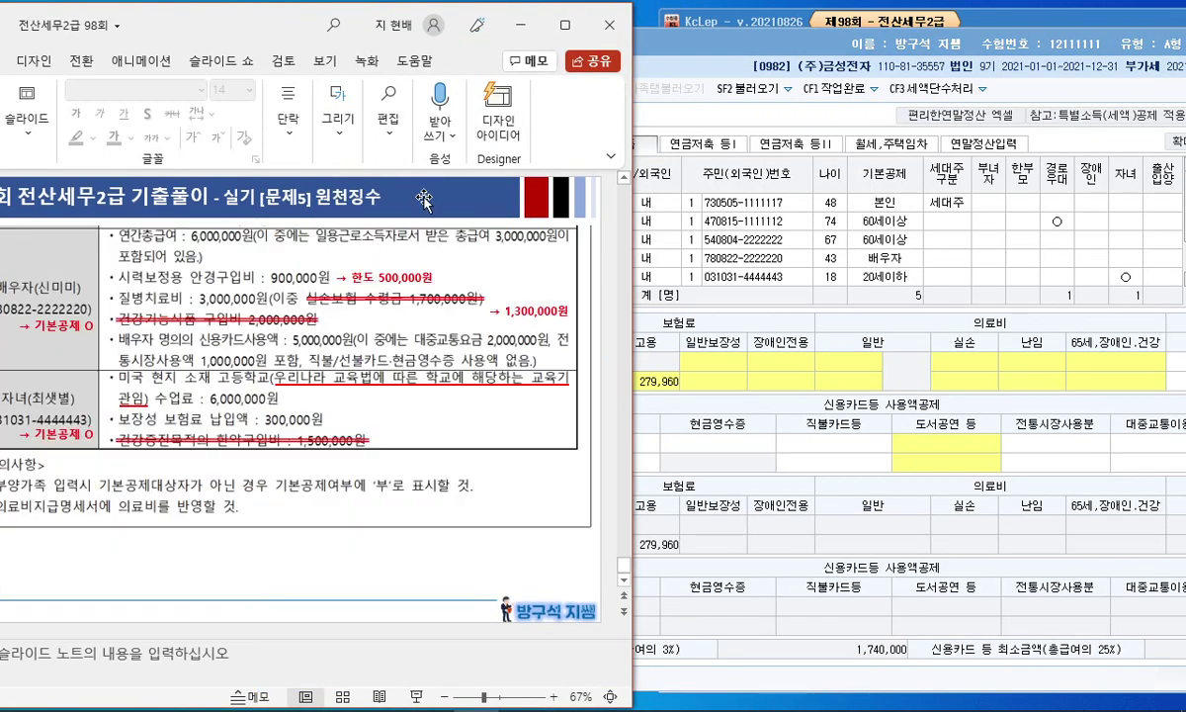
{"action": "scroll", "coordinate": [377, 280], "scroll_direction": "up", "scroll_amount": 1}
{"action": "left_click_drag", "start_coordinate": [224, 17], "coordinate": [268, 21]}
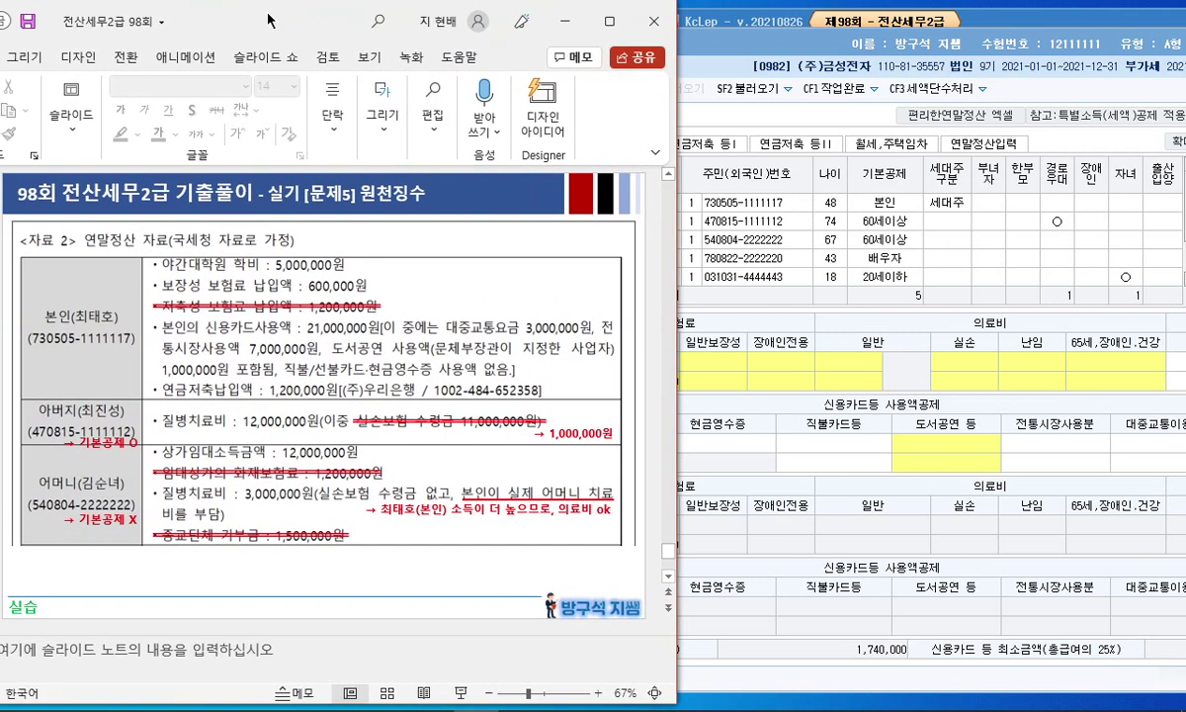
{"action": "mouse_move", "coordinate": [131, 504]}
{"action": "left_mouse_down"}
{"action": "mouse_move", "coordinate": [95, 514]}
{"action": "mouse_move", "coordinate": [124, 504]}
{"action": "left_mouse_up"}
{"action": "key", "text": "ctrl+z"}
{"action": "left_click", "coordinate": [677, 261]}
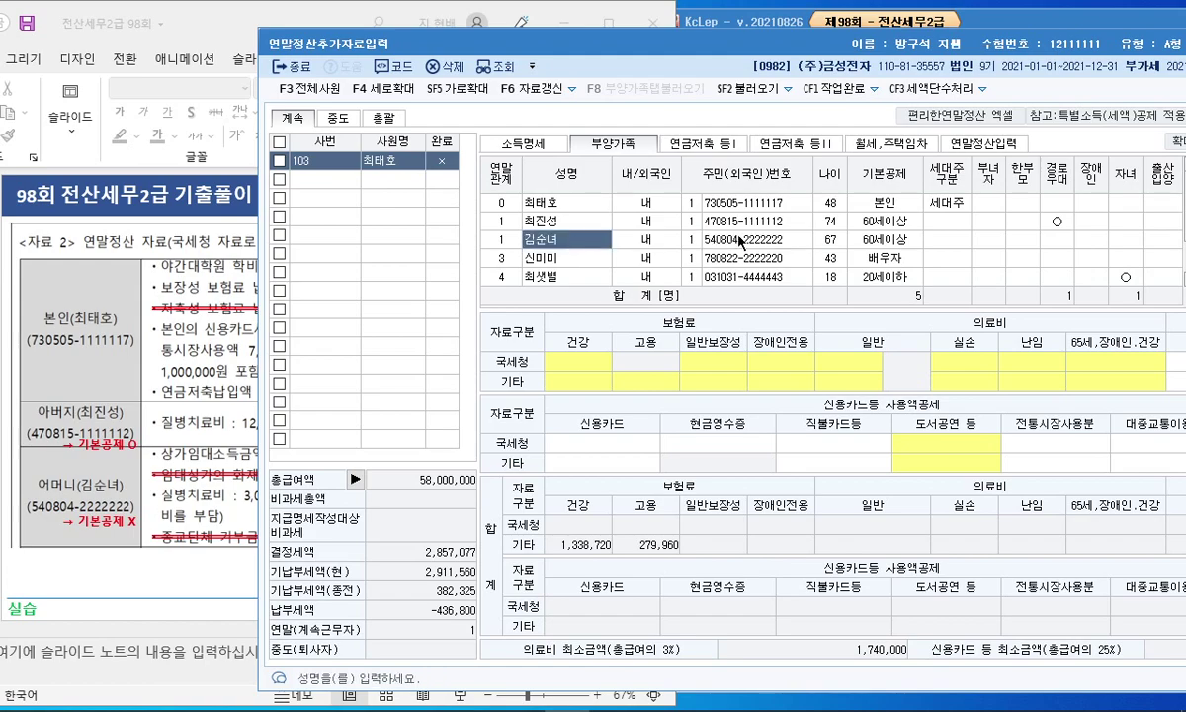
{"action": "left_click", "coordinate": [889, 240]}
{"action": "left_click", "coordinate": [966, 175]}
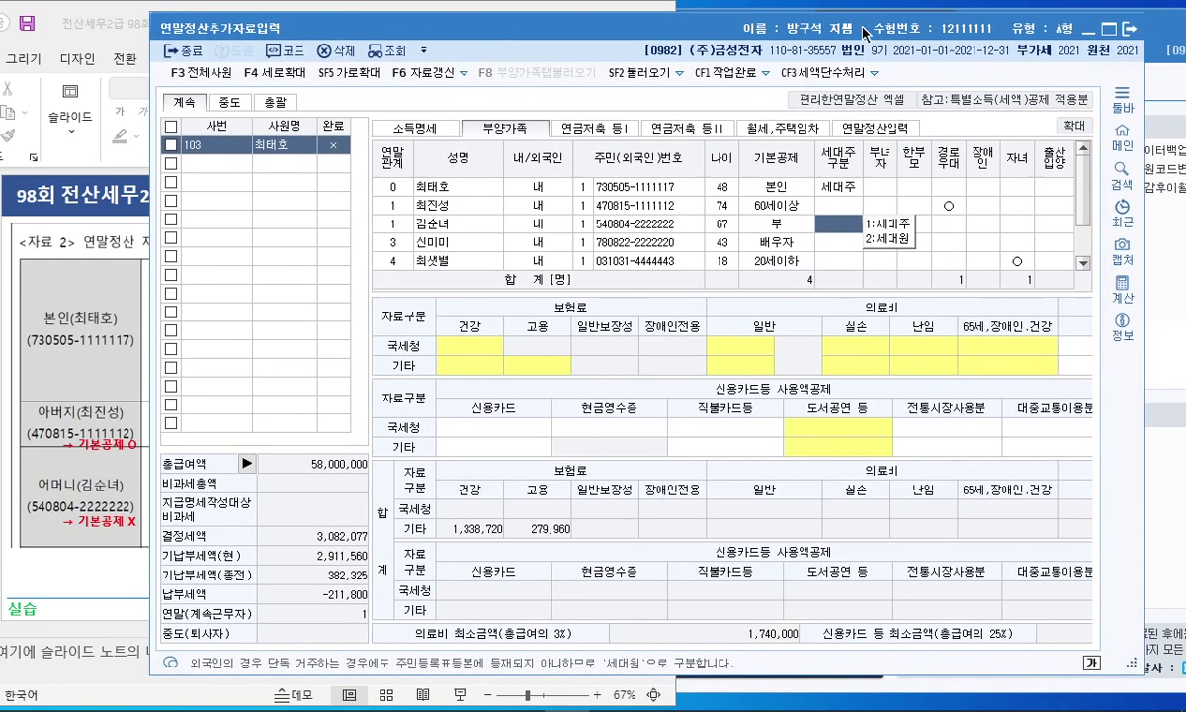
{"action": "left_click_drag", "start_coordinate": [905, 47], "coordinate": [931, 35]}
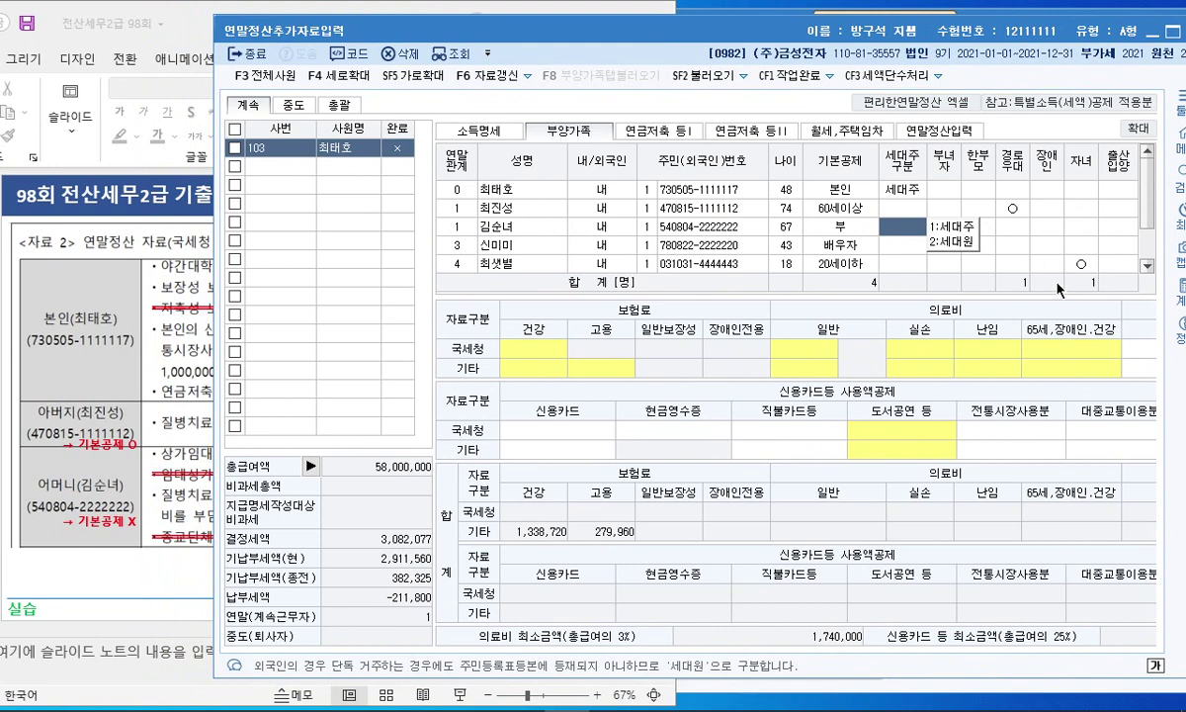
{"action": "left_click", "coordinate": [166, 451]}
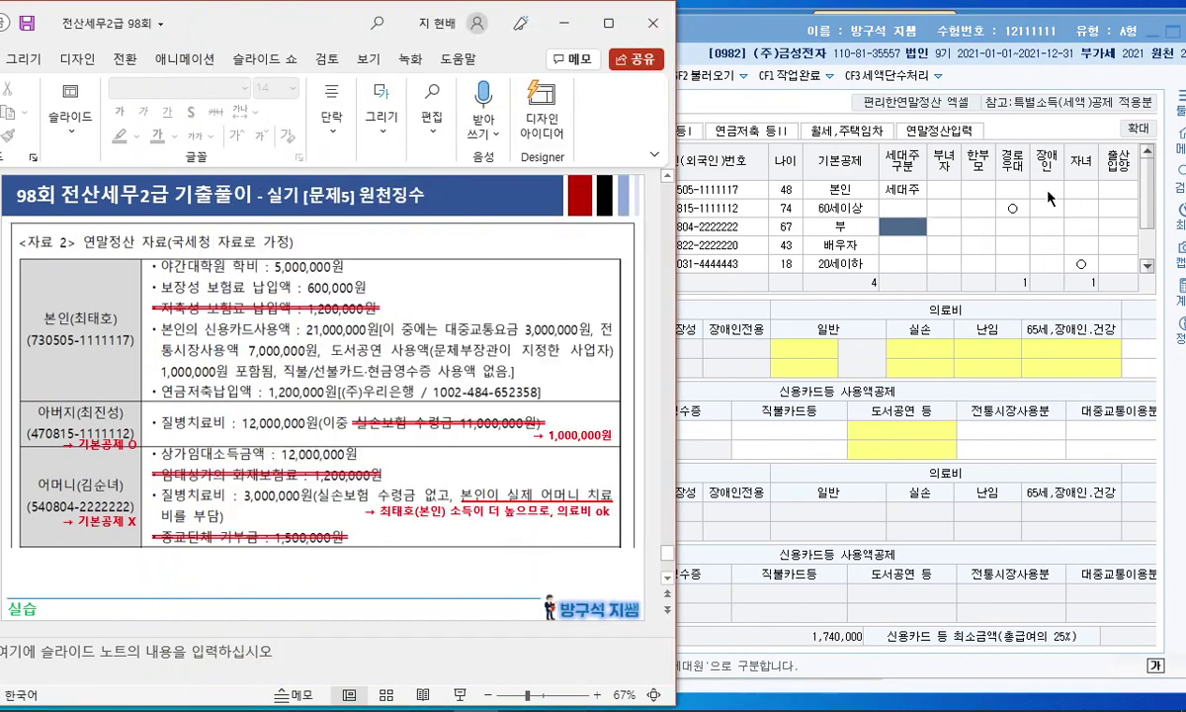
{"action": "left_click", "coordinate": [1061, 225]}
{"action": "left_click", "coordinate": [1051, 206]}
{"action": "left_click", "coordinate": [1022, 190]}
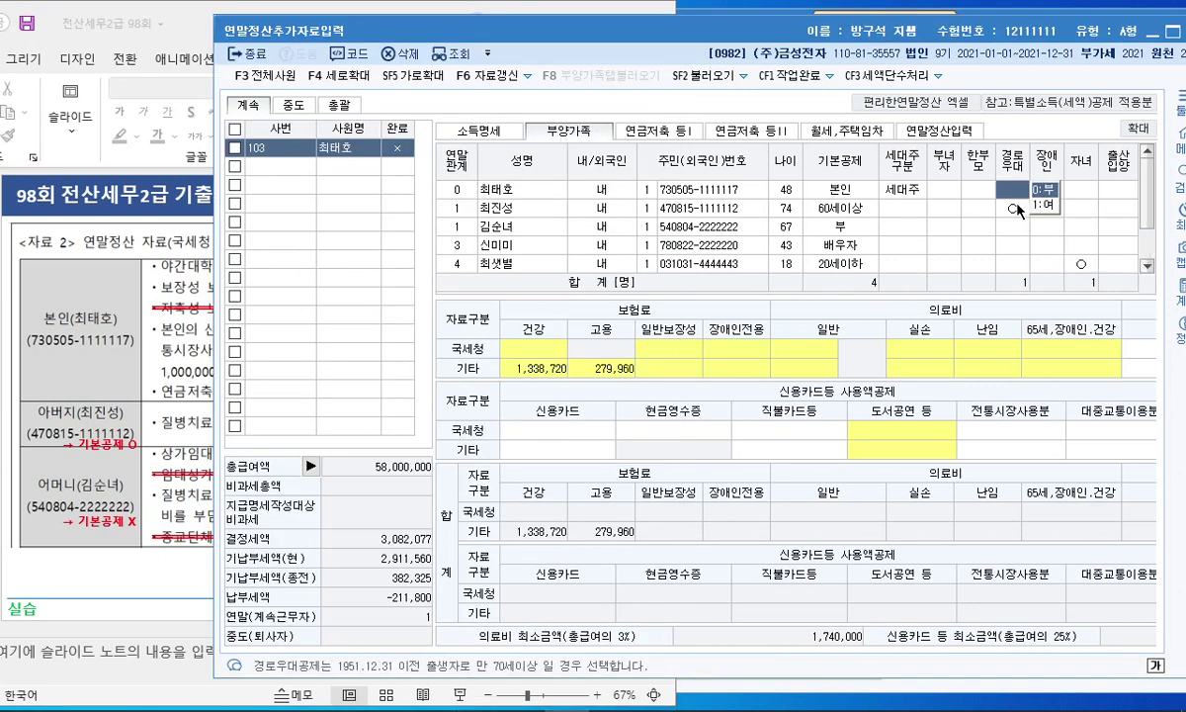
{"action": "left_click", "coordinate": [1018, 208]}
{"action": "left_click", "coordinate": [895, 209]}
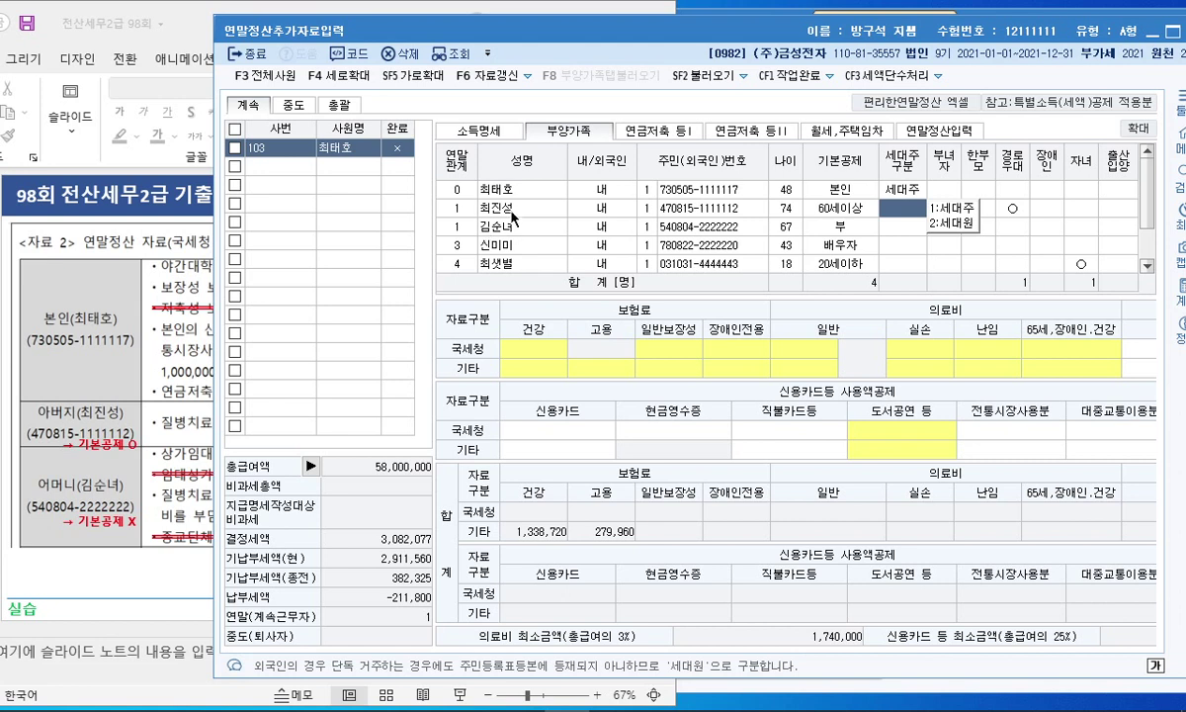
{"action": "left_click", "coordinate": [893, 244]}
{"action": "scroll", "coordinate": [1004, 203], "scroll_direction": "down", "scroll_amount": 1}
{"action": "scroll", "coordinate": [1004, 203], "scroll_direction": "up", "scroll_amount": 1}
Step: Show the 연금저축 등I tab and mark its section-2 pension savings heading on the slide
{"action": "left_click", "coordinate": [683, 135]}
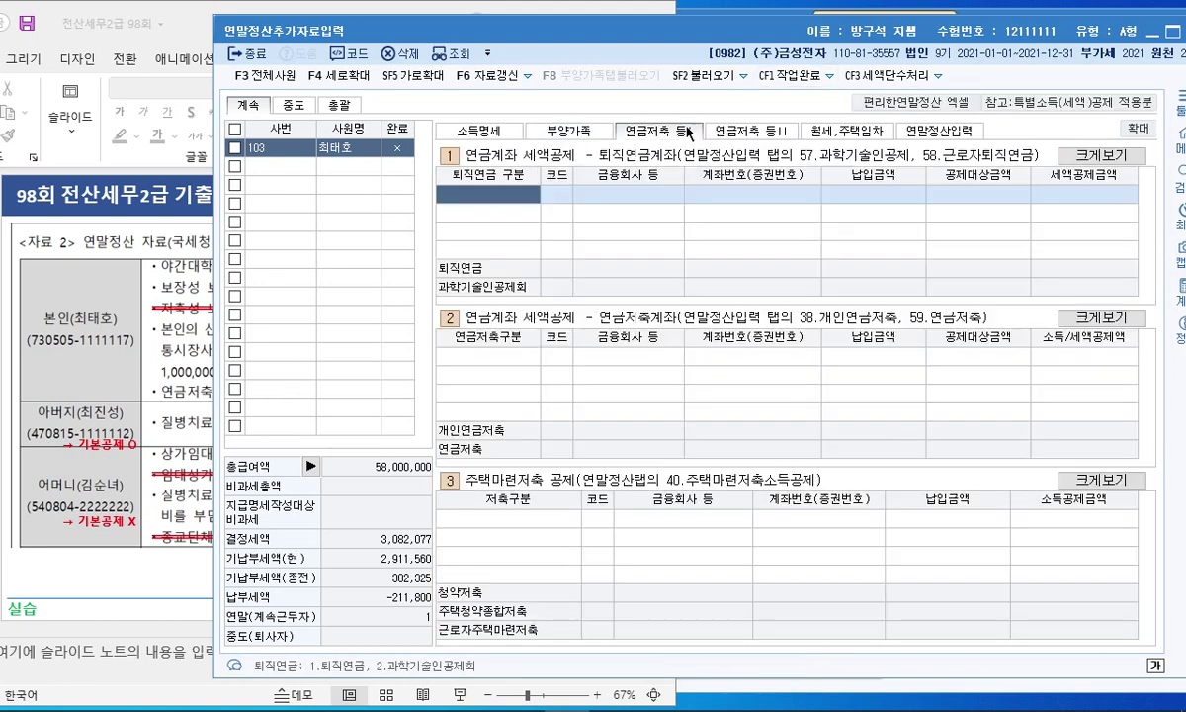
{"action": "left_click", "coordinate": [130, 319]}
{"action": "left_click_drag", "start_coordinate": [725, 28], "coordinate": [890, 36]}
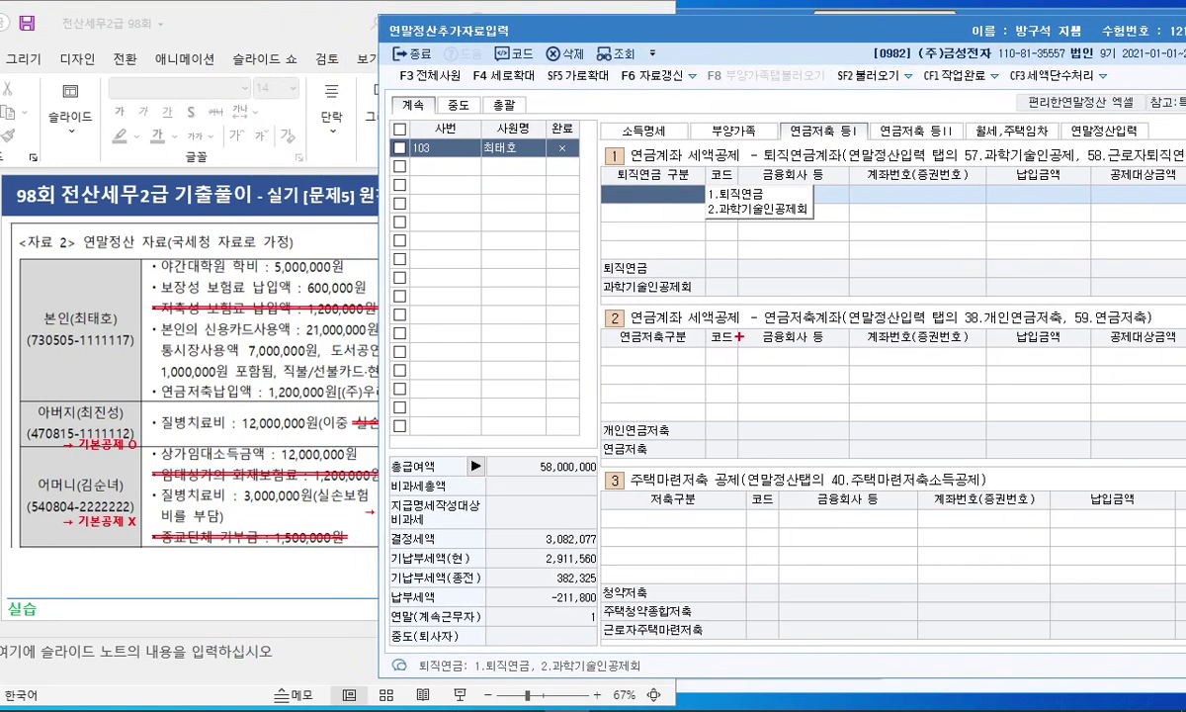
{"action": "mouse_move", "coordinate": [820, 318]}
{"action": "left_mouse_down"}
{"action": "mouse_move", "coordinate": [752, 314]}
{"action": "mouse_move", "coordinate": [803, 294]}
{"action": "left_mouse_up"}
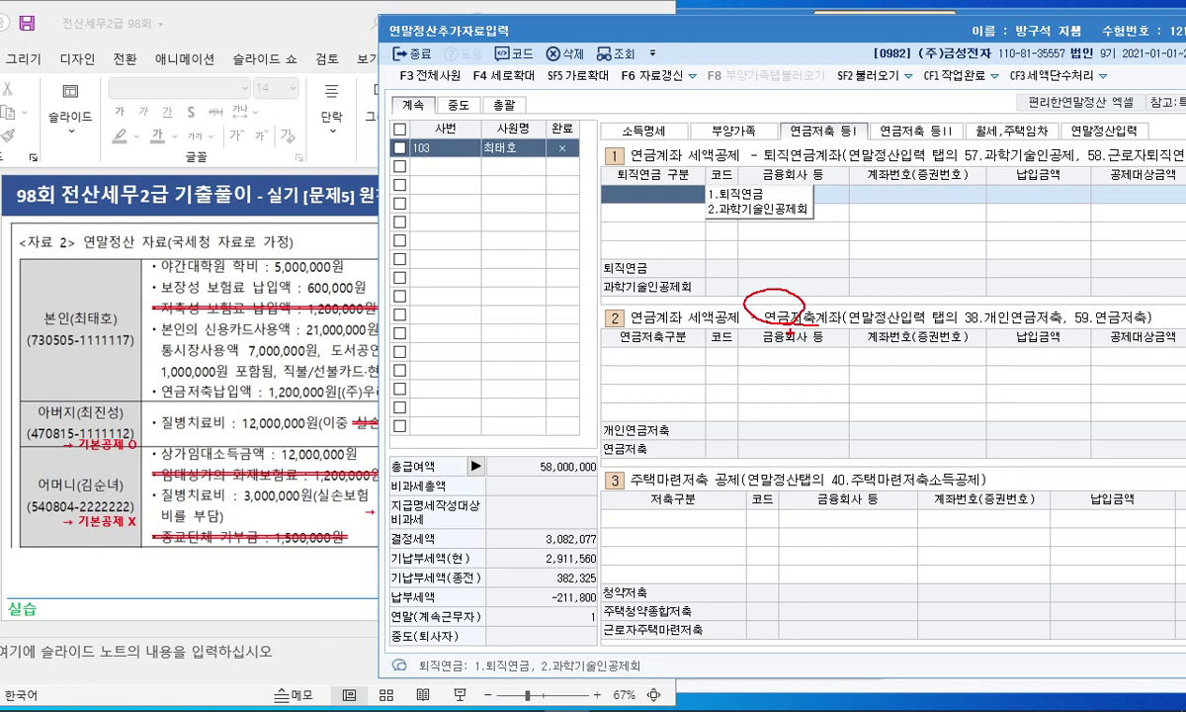
{"action": "left_click_drag", "start_coordinate": [850, 322], "coordinate": [944, 321]}
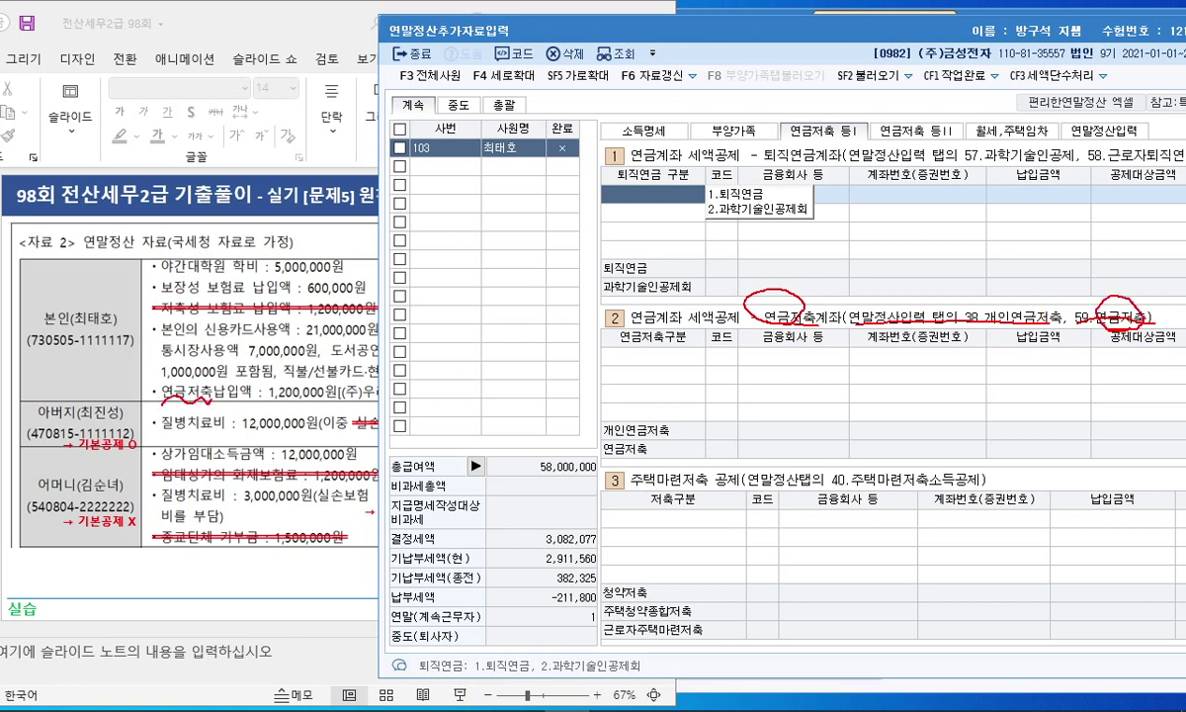
{"action": "key", "text": "Escape"}
Step: Add a section-2 row of type 2.연금저축 with (주)우리은행 as the institution
{"action": "left_click", "coordinate": [664, 357]}
{"action": "left_click", "coordinate": [740, 373]}
{"action": "key", "text": "F2"}
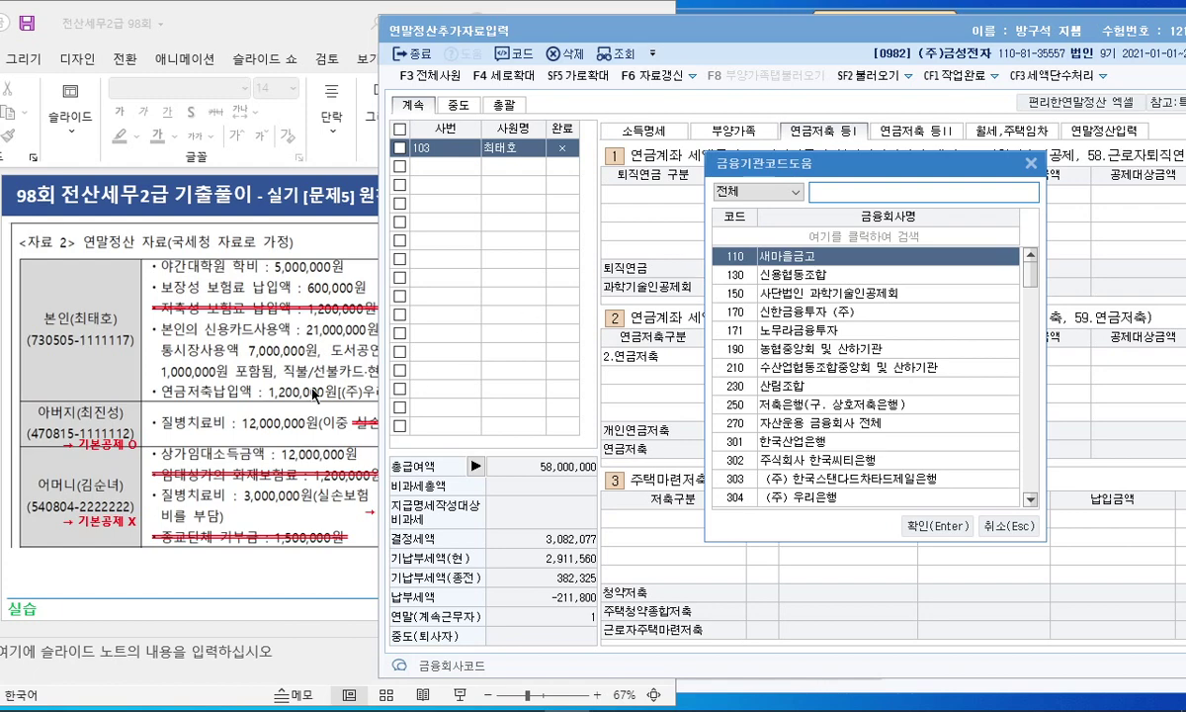
{"action": "type", "text": "우리은행"}
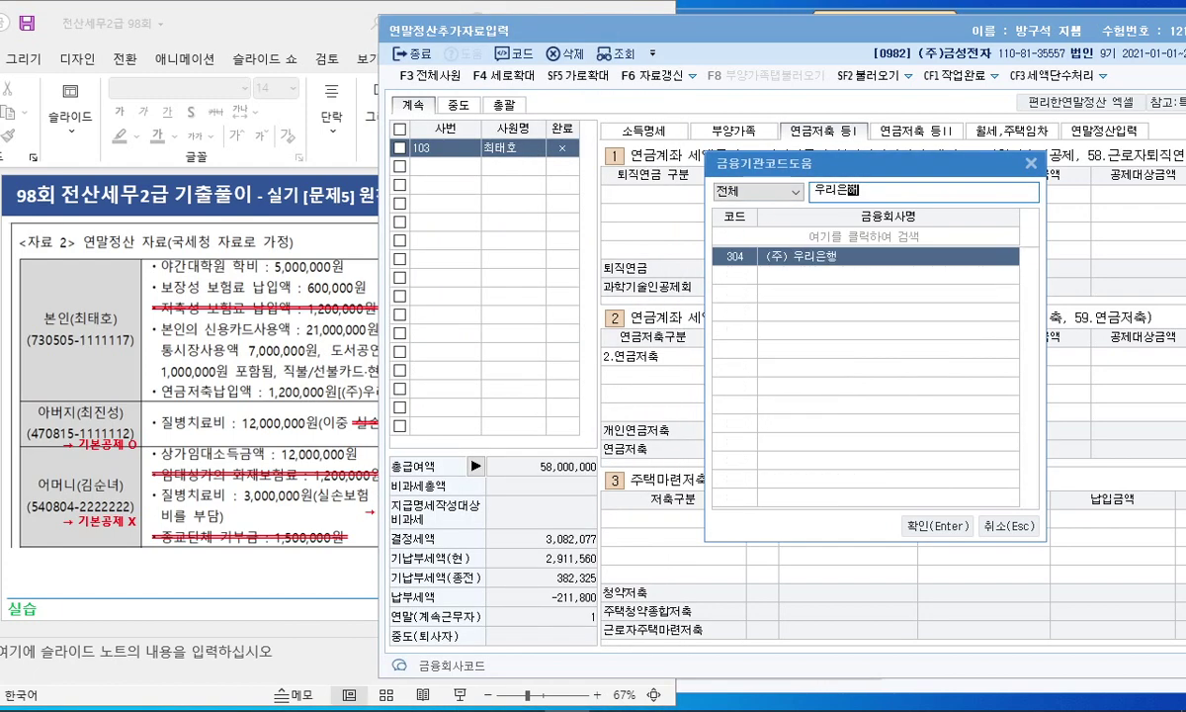
{"action": "key", "text": "Return"}
Step: Enter the savings account number and the 1,200,000 payment amount
{"action": "left_click_drag", "start_coordinate": [249, 31], "coordinate": [43, 33]}
{"action": "left_click", "coordinate": [870, 357]}
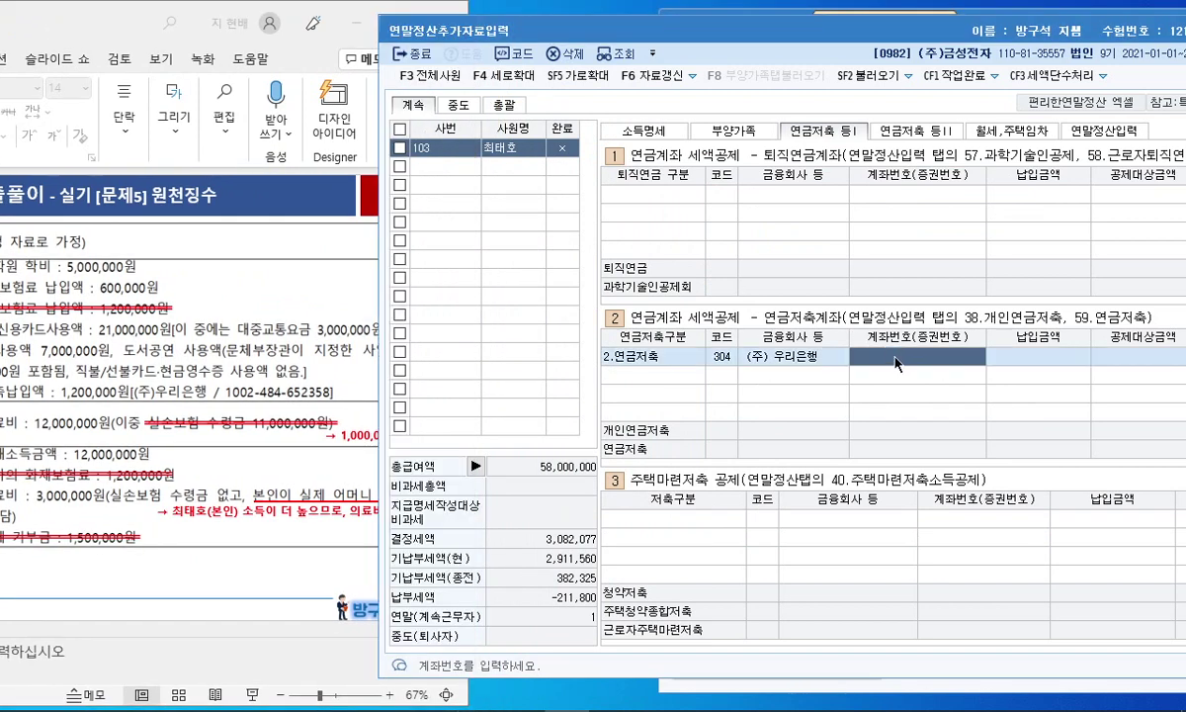
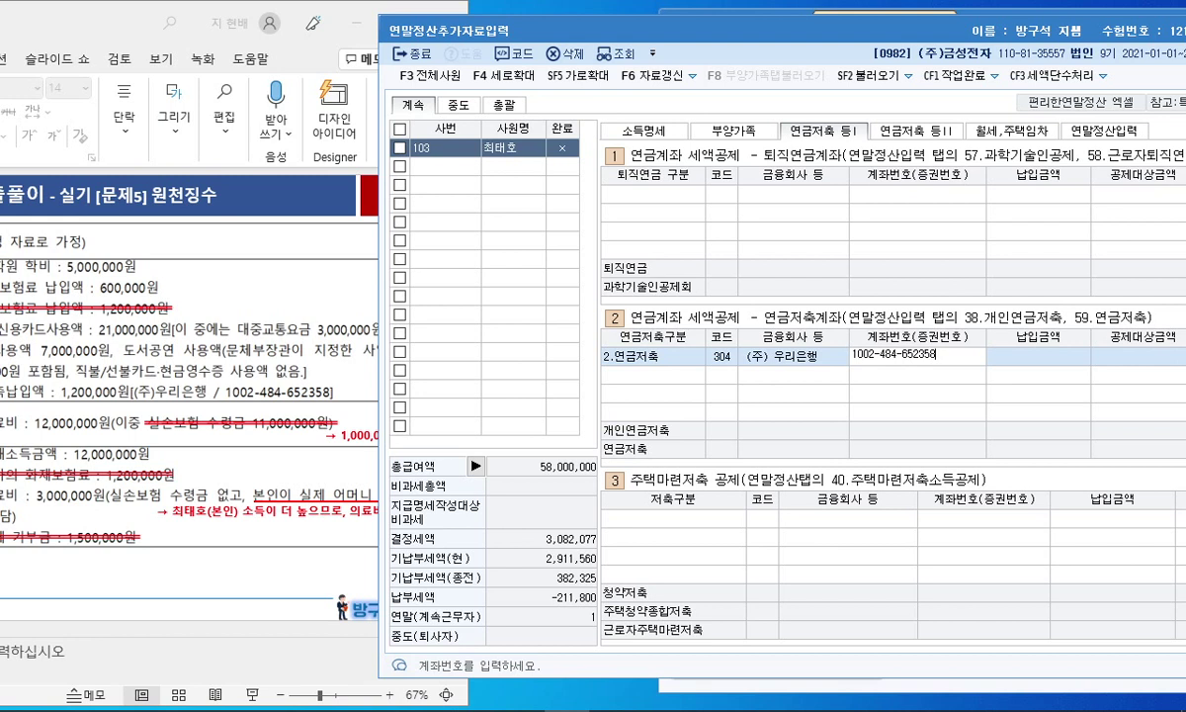
{"action": "left_click", "coordinate": [896, 364]}
{"action": "key", "text": "Return"}
{"action": "type", "text": "1200000"}
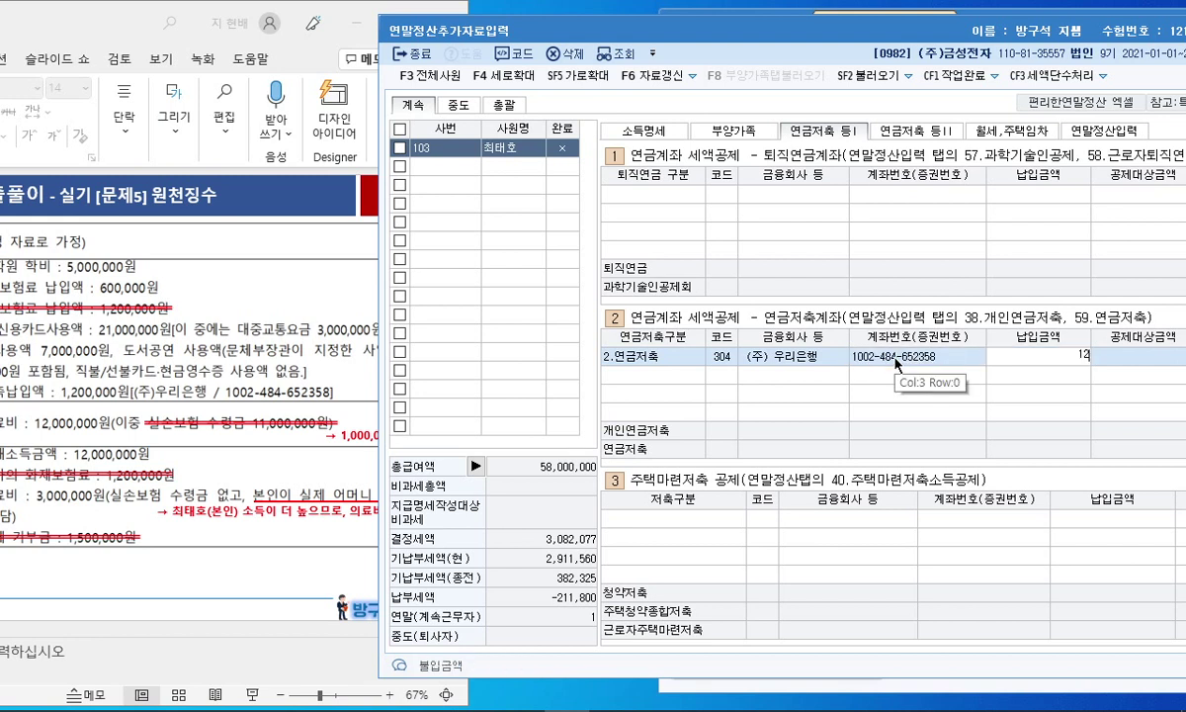
{"action": "key", "text": "Return"}
{"action": "key", "text": "Return"}
Step: Close the year-end additional data screen and open 의료비지급명세서
{"action": "left_click_drag", "start_coordinate": [834, 32], "coordinate": [744, 29]}
{"action": "left_click", "coordinate": [276, 342]}
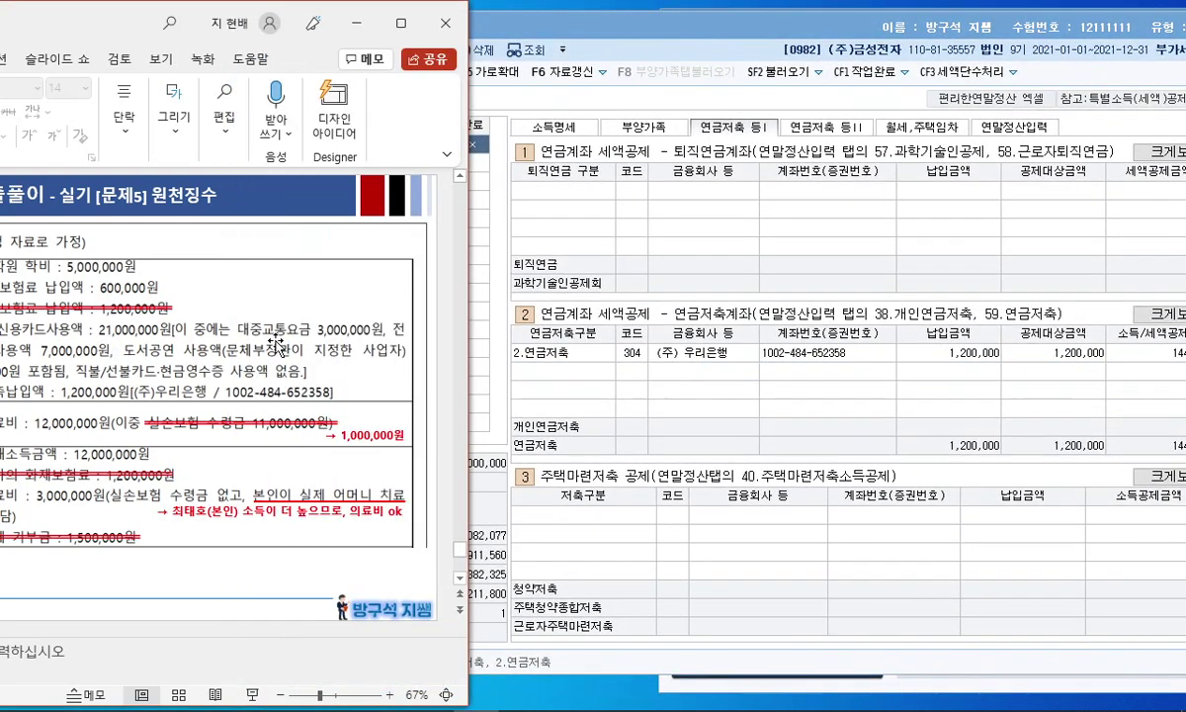
{"action": "scroll", "coordinate": [276, 342], "scroll_direction": "up", "scroll_amount": 1}
{"action": "scroll", "coordinate": [276, 342], "scroll_direction": "down", "scroll_amount": 1}
{"action": "left_click_drag", "start_coordinate": [134, 36], "coordinate": [341, 25]}
{"action": "scroll", "coordinate": [109, 282], "scroll_direction": "down", "scroll_amount": 1}
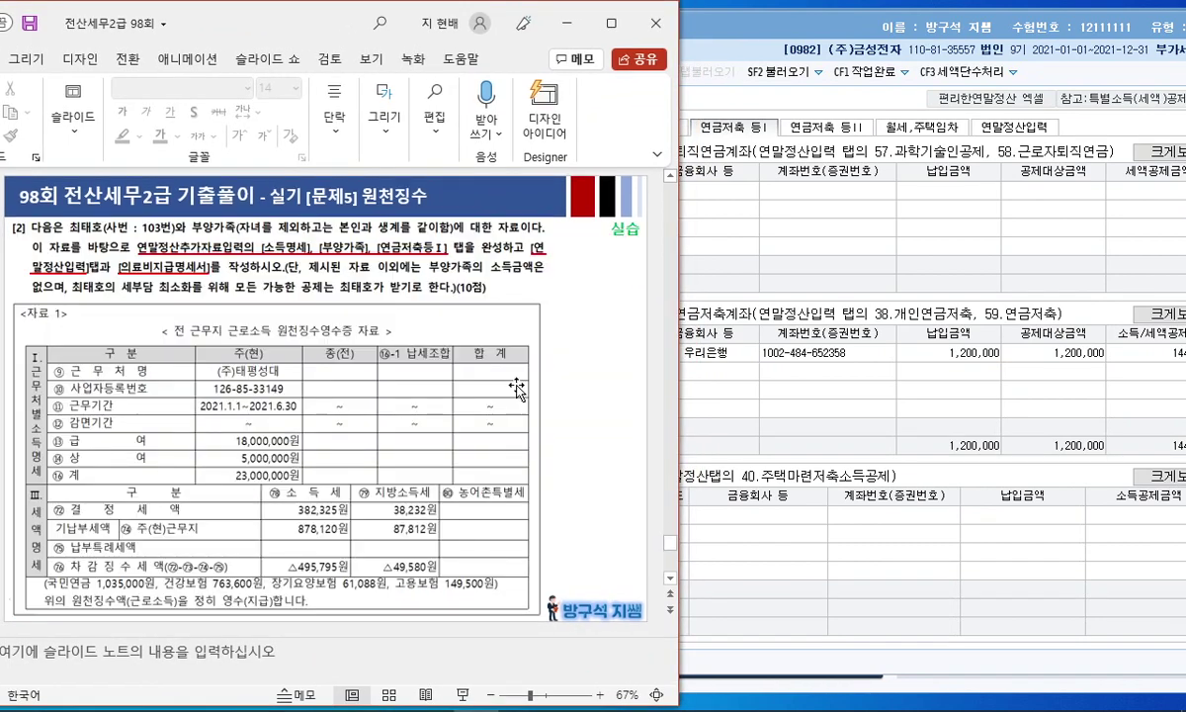
{"action": "left_click", "coordinate": [773, 231]}
{"action": "left_click_drag", "start_coordinate": [870, 31], "coordinate": [655, 33]}
{"action": "left_click", "coordinate": [1000, 28]}
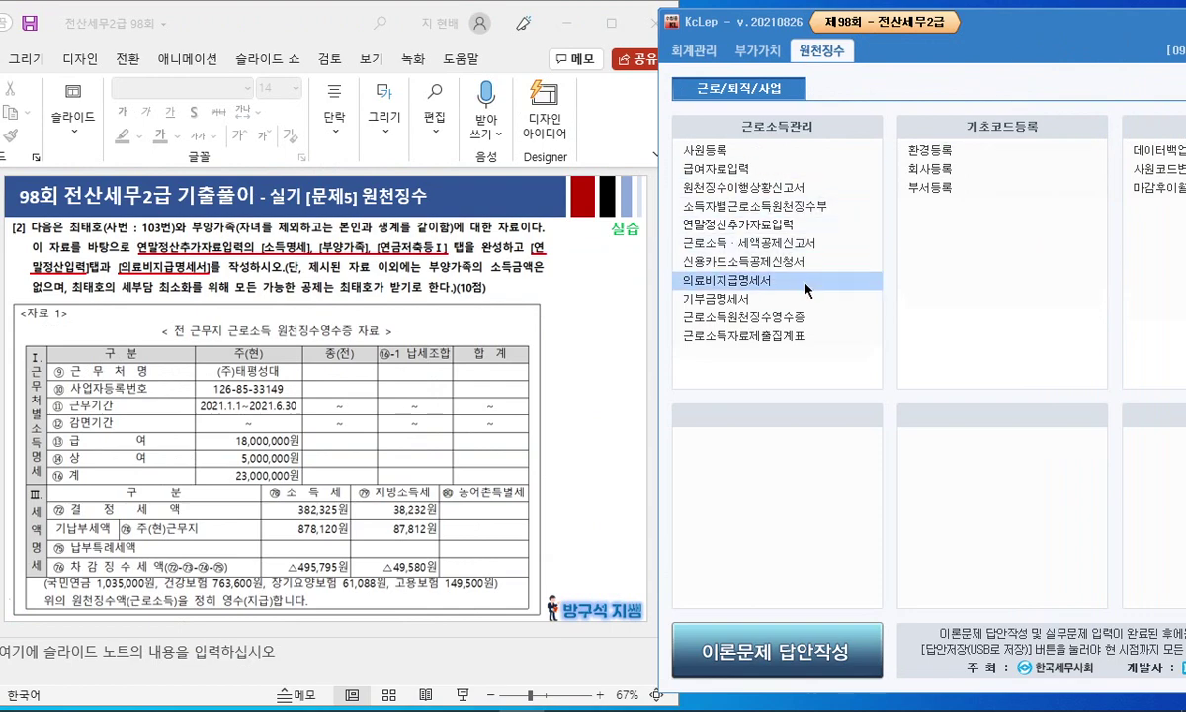
{"action": "left_click", "coordinate": [730, 280]}
Step: Select the first statement row and mark the parents' medical expense items on the slide
{"action": "left_click_drag", "start_coordinate": [521, 51], "coordinate": [658, 46]}
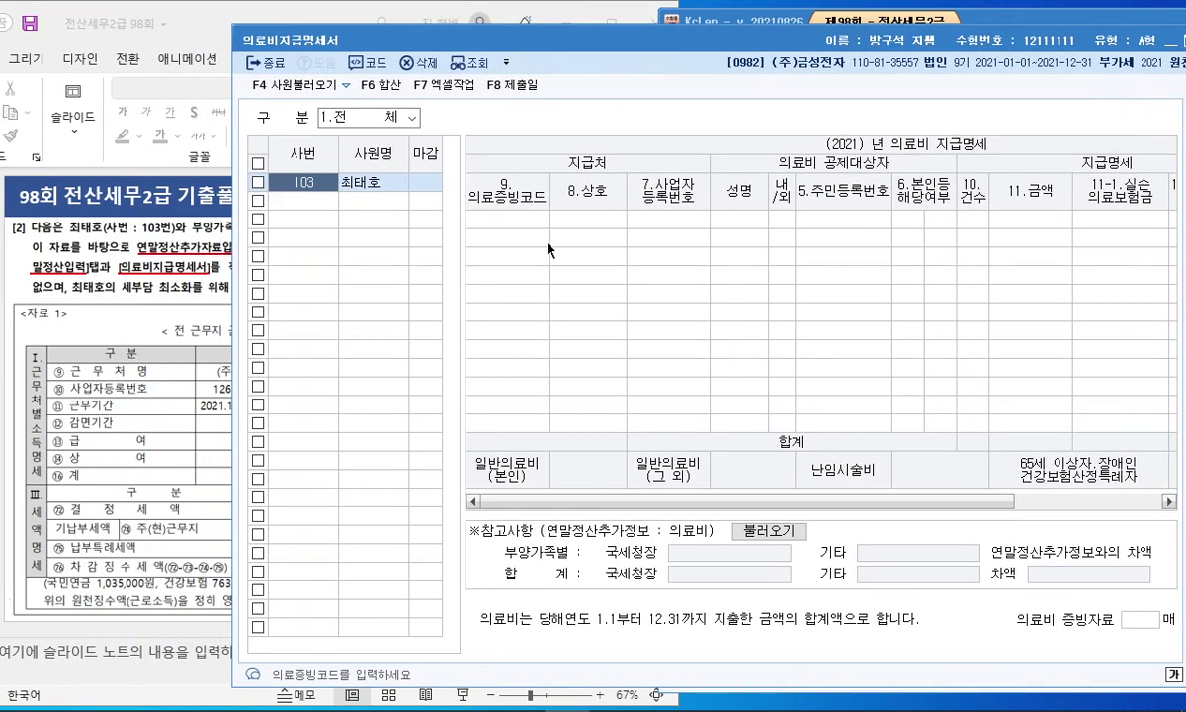
{"action": "left_click", "coordinate": [493, 219]}
{"action": "key", "text": "alt+Tab"}
{"action": "scroll", "coordinate": [471, 290], "scroll_direction": "down", "scroll_amount": 1}
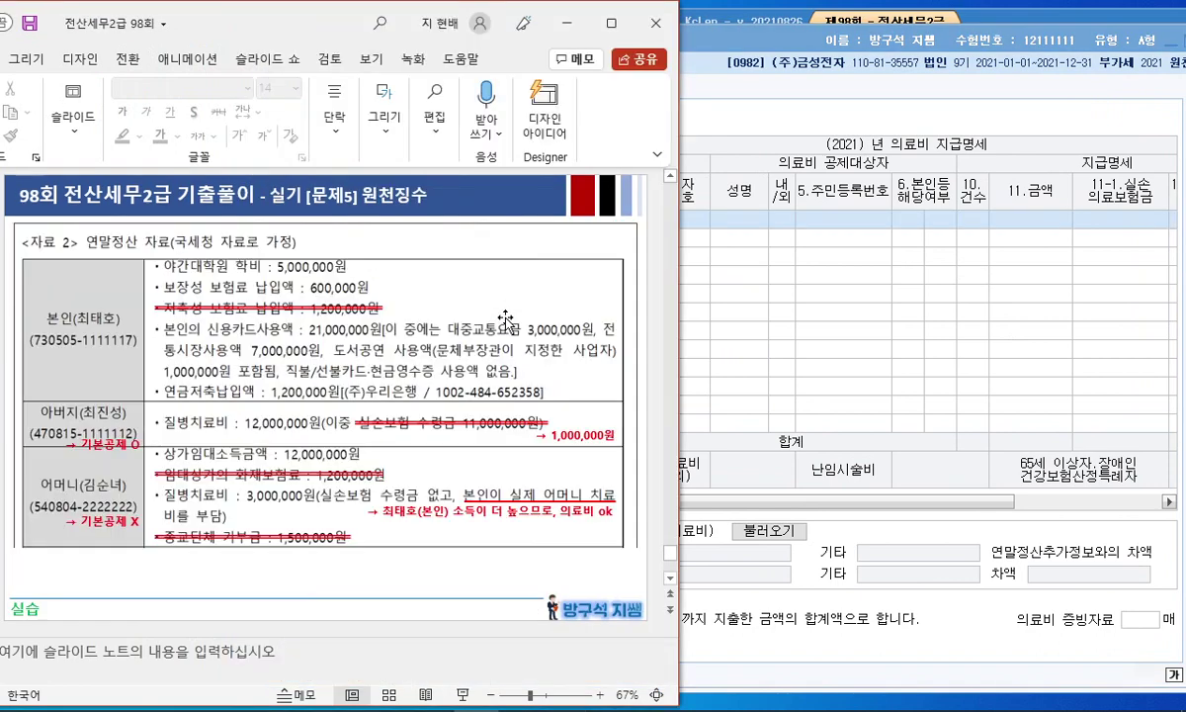
{"action": "mouse_move", "coordinate": [169, 431]}
{"action": "left_mouse_down"}
{"action": "mouse_move", "coordinate": [202, 432]}
{"action": "mouse_move", "coordinate": [158, 435]}
{"action": "mouse_move", "coordinate": [149, 486]}
{"action": "mouse_move", "coordinate": [193, 480]}
{"action": "left_mouse_up"}
{"action": "key", "text": "ctrl+z"}
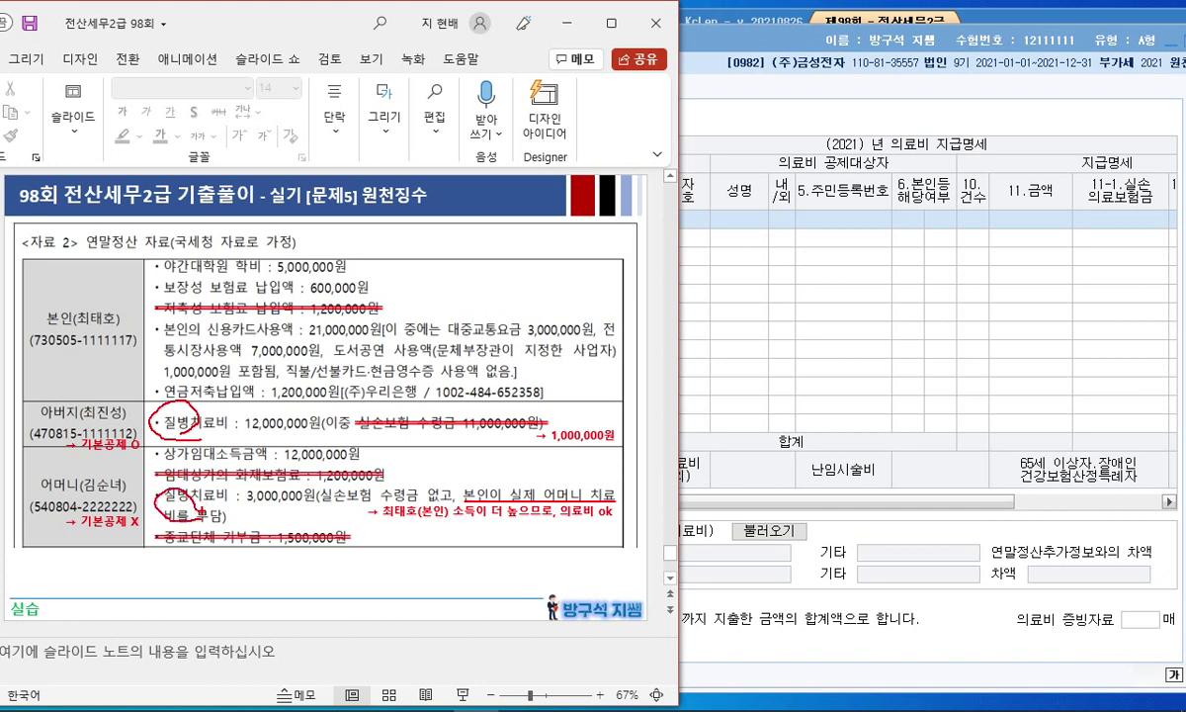
{"action": "left_click_drag", "start_coordinate": [189, 484], "coordinate": [174, 481]}
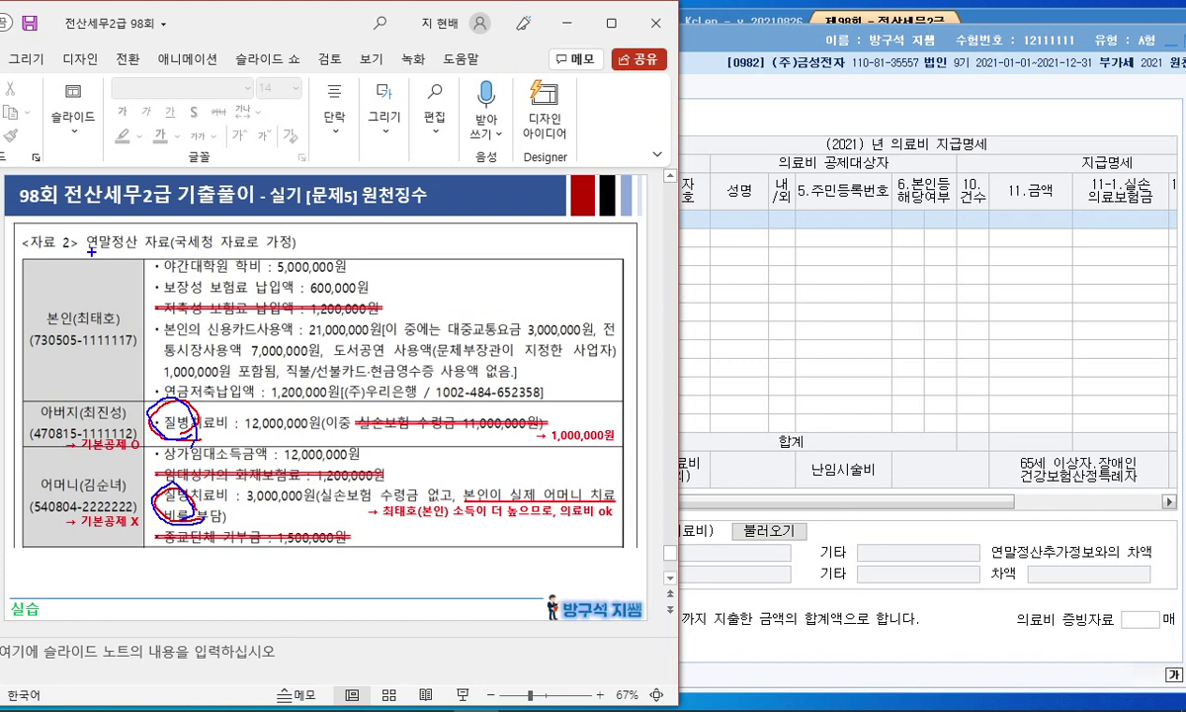
{"action": "left_click_drag", "start_coordinate": [116, 251], "coordinate": [300, 243]}
{"action": "key", "text": "Escape"}
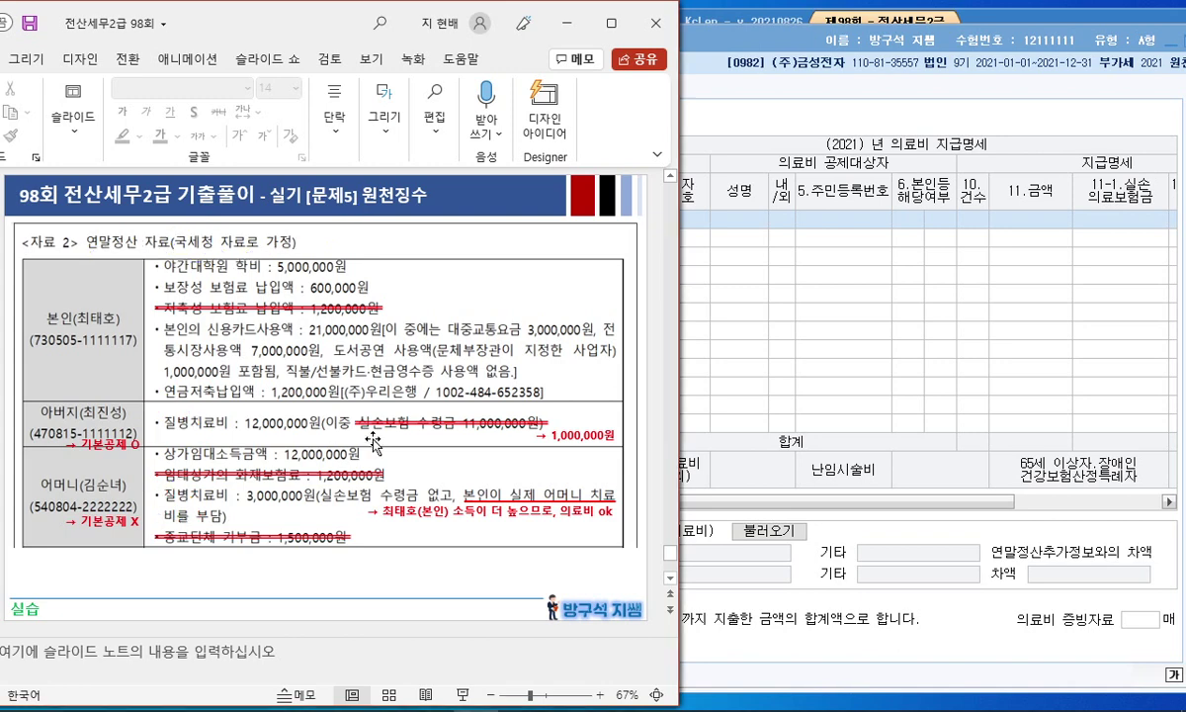
{"action": "left_click", "coordinate": [794, 291]}
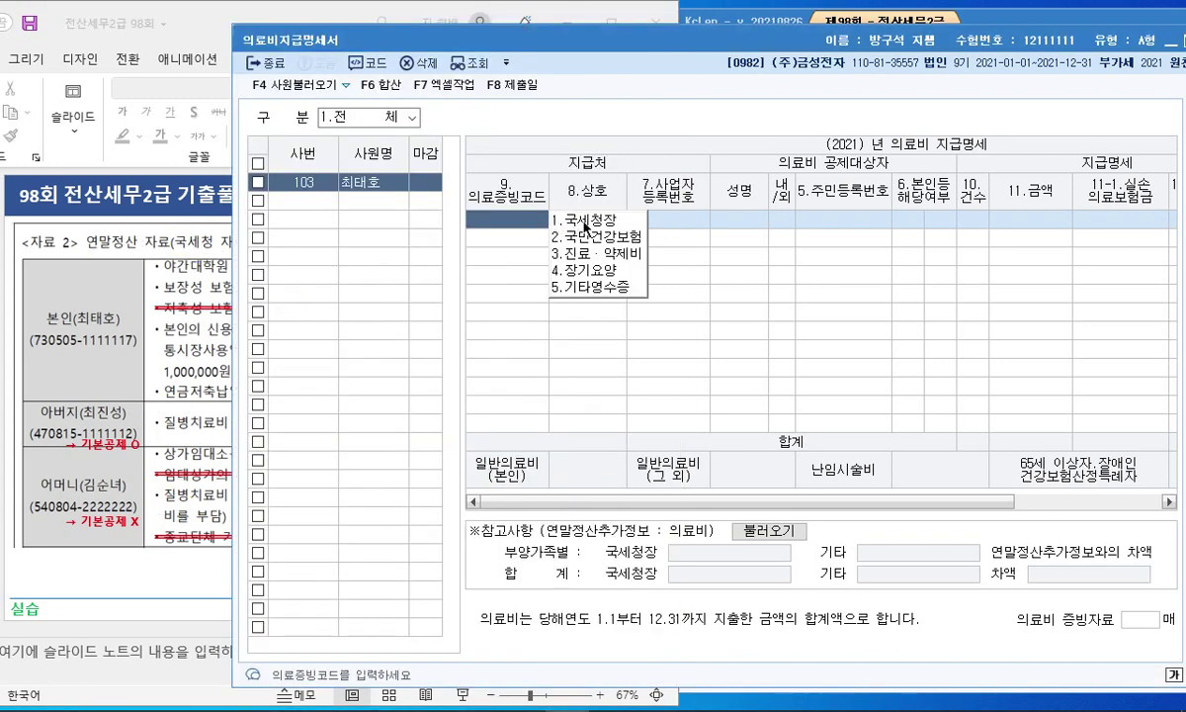
{"action": "left_click", "coordinate": [596, 222]}
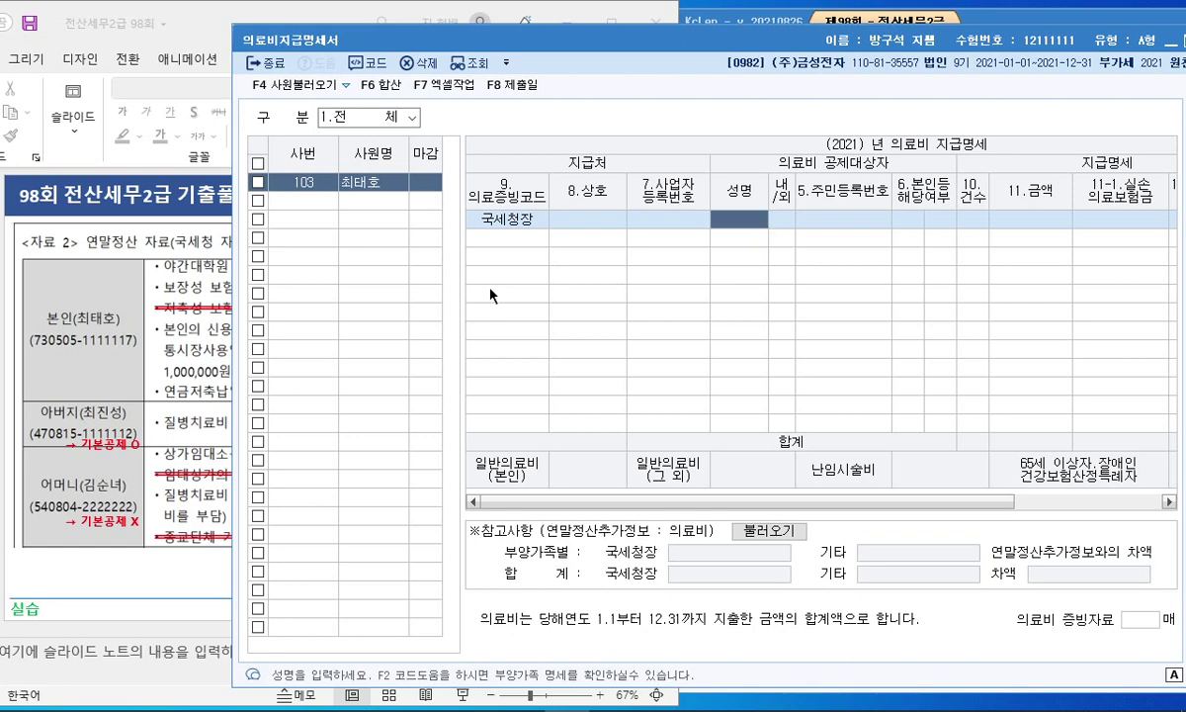
{"action": "key", "text": "F2"}
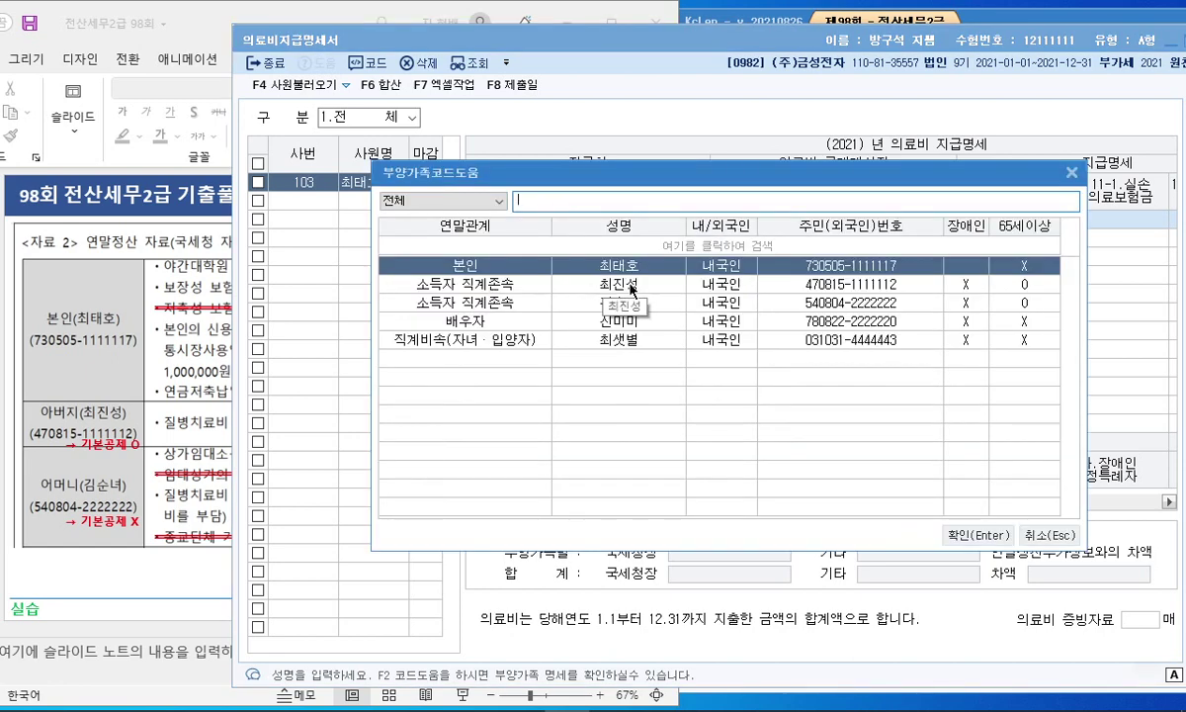
{"action": "double_click", "coordinate": [630, 286]}
Step: Enter the 12,000,000 medical expense and 11,000,000 실손의료보험금 reimbursement
{"action": "left_click", "coordinate": [196, 394]}
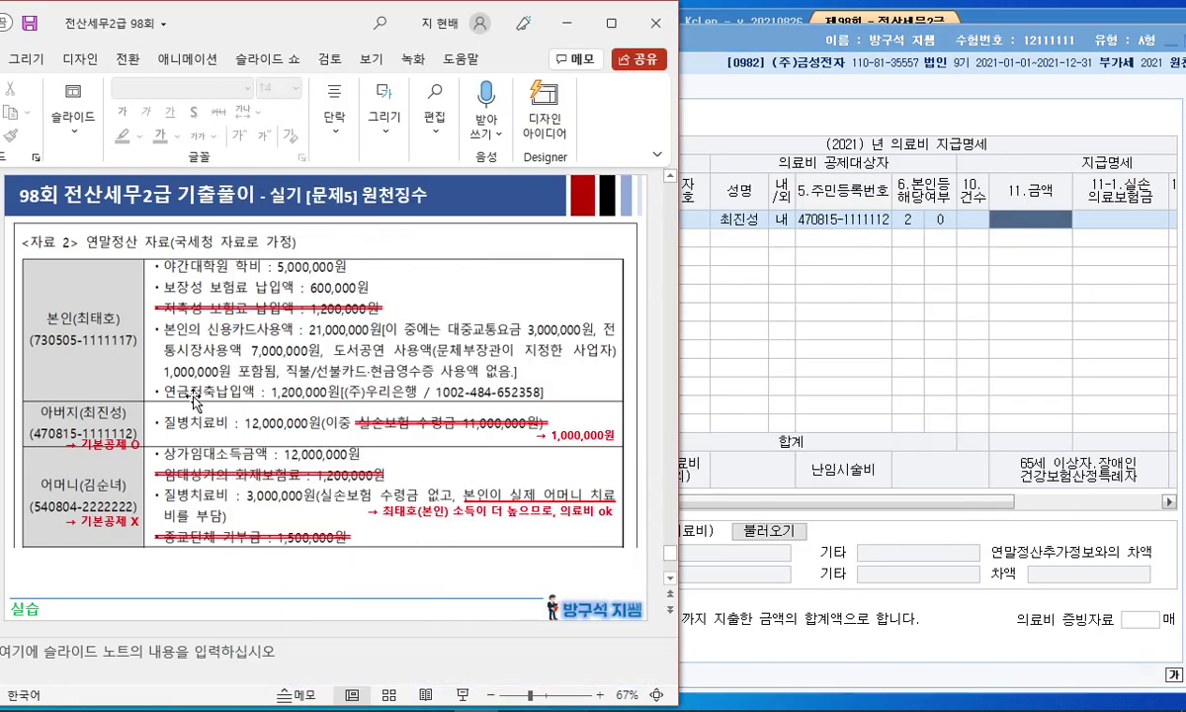
{"action": "left_click", "coordinate": [1023, 219]}
{"action": "type", "text": "1200000"}
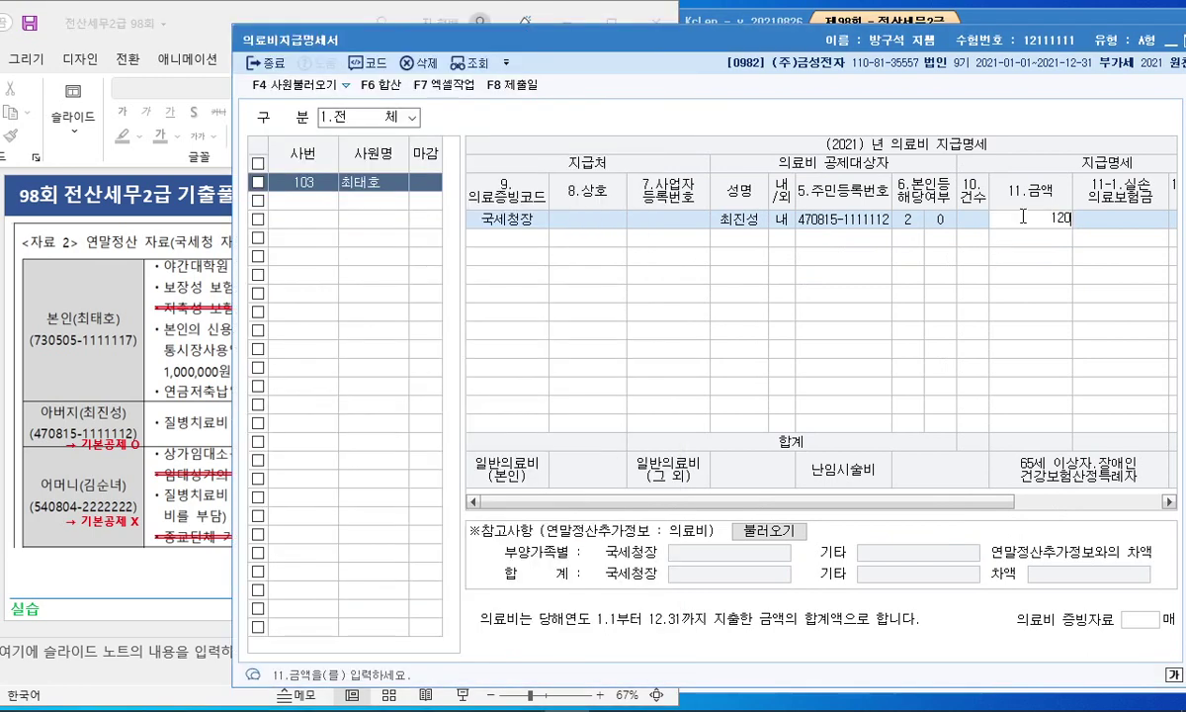
{"action": "key", "text": "Return"}
{"action": "type", "text": "11000000"}
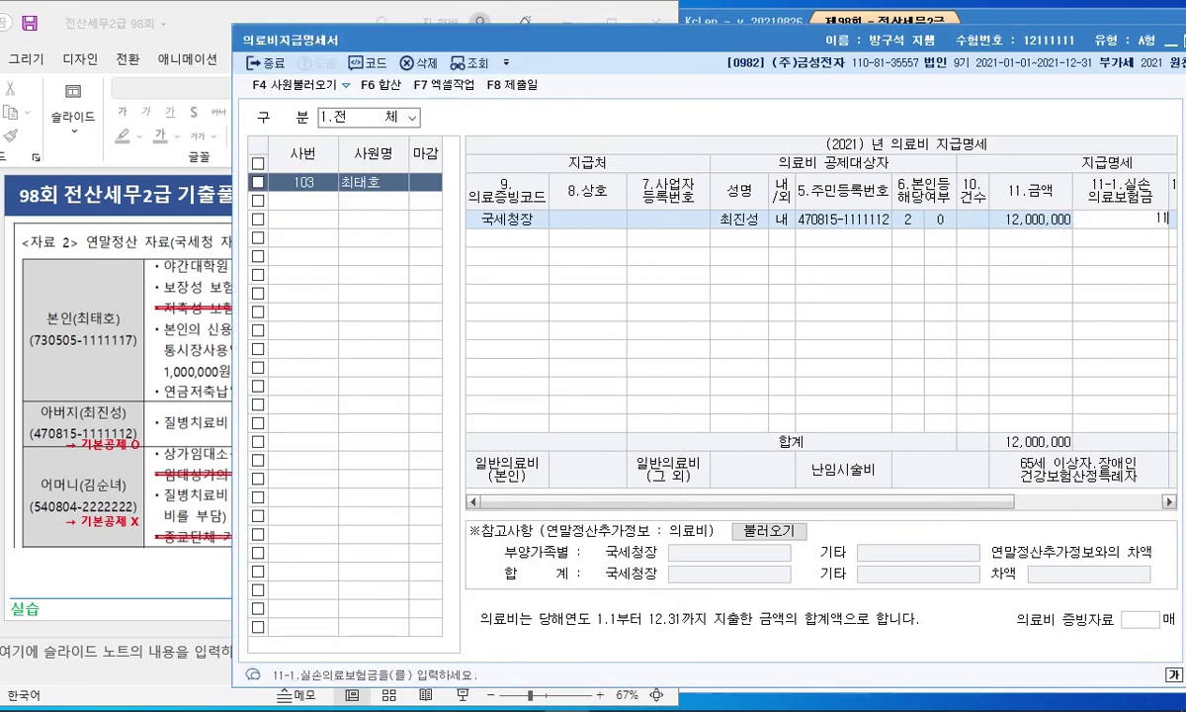
{"action": "key", "text": "Return"}
{"action": "left_click_drag", "start_coordinate": [1018, 501], "coordinate": [843, 480]}
Step: Add row 2 with code 국세청장 for the mother, entering a 3,000,000 medical expense
{"action": "left_click", "coordinate": [526, 238]}
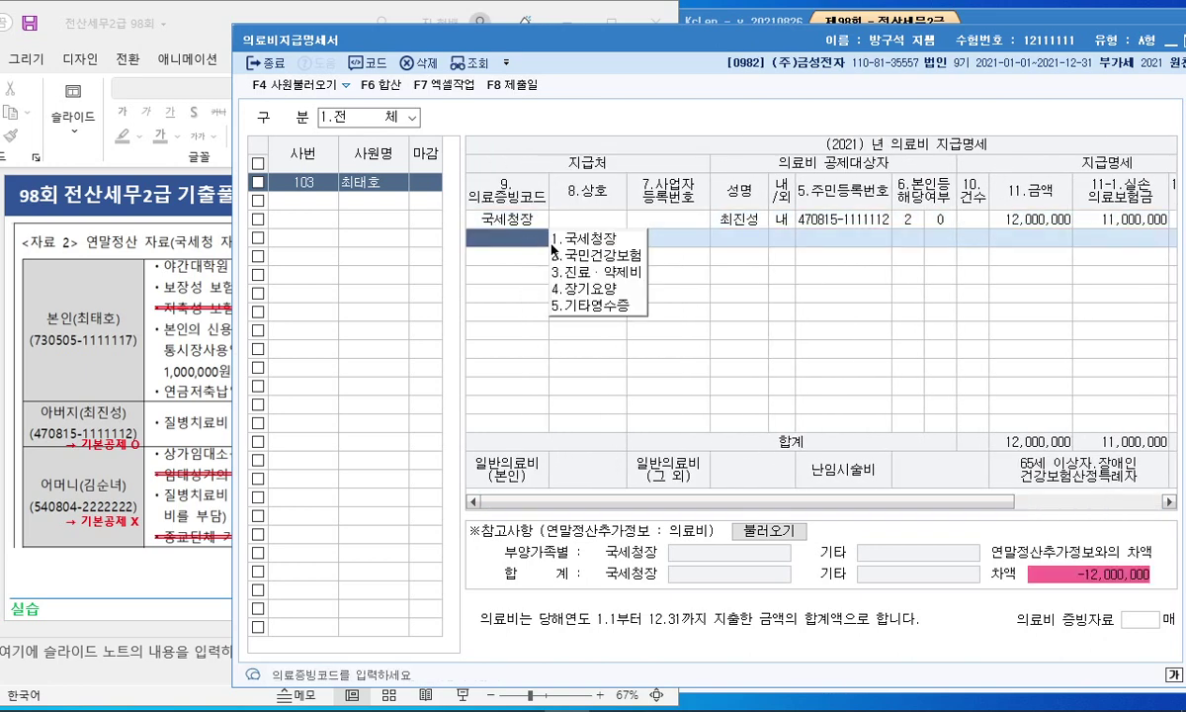
{"action": "left_click", "coordinate": [583, 242]}
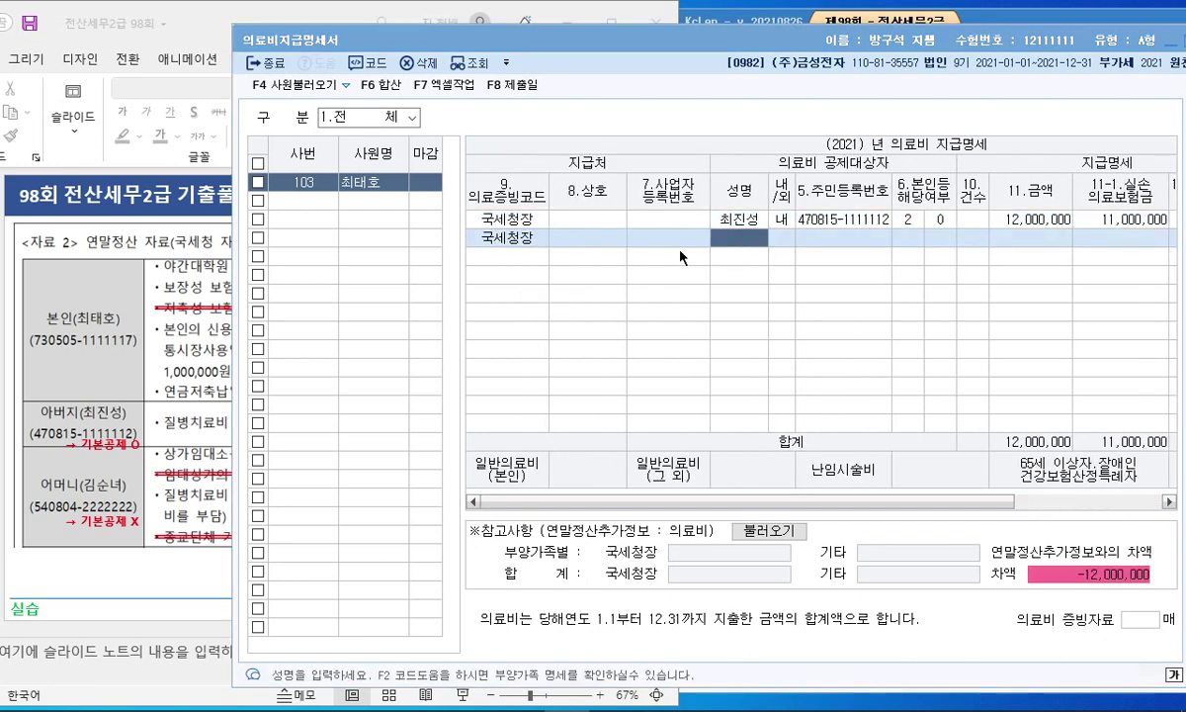
{"action": "key", "text": "F2"}
{"action": "key", "text": "Down"}
{"action": "key", "text": "Down"}
{"action": "key", "text": "Return"}
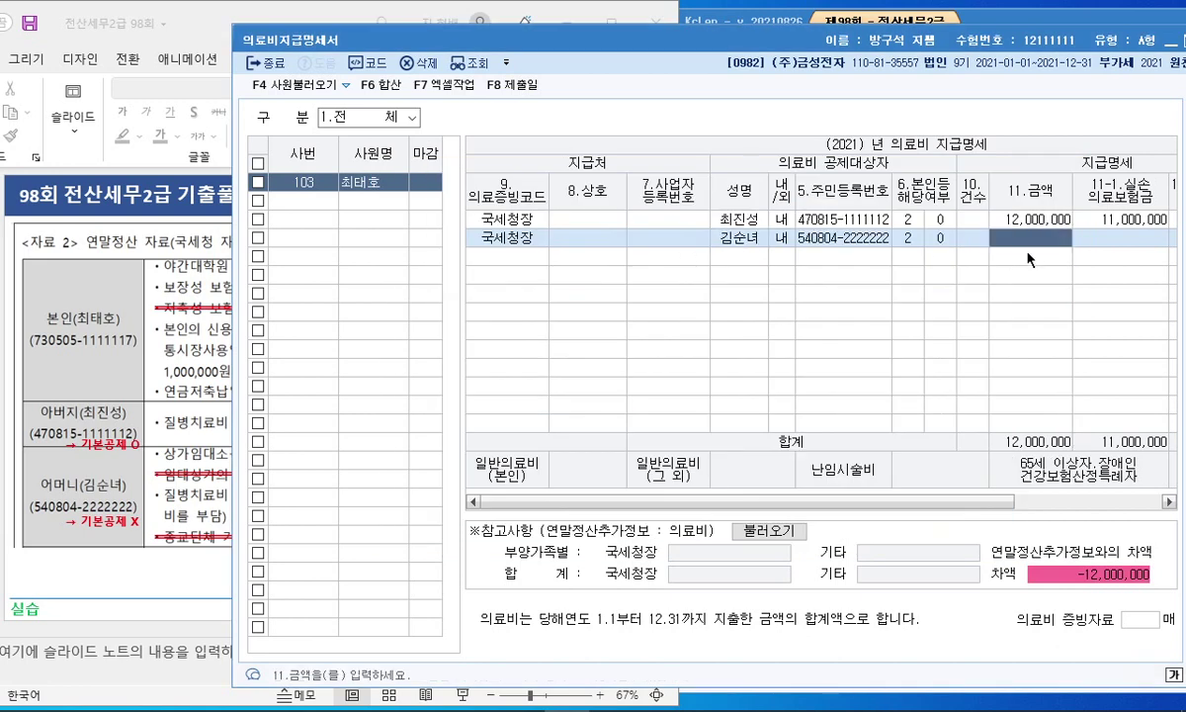
{"action": "left_click", "coordinate": [173, 492]}
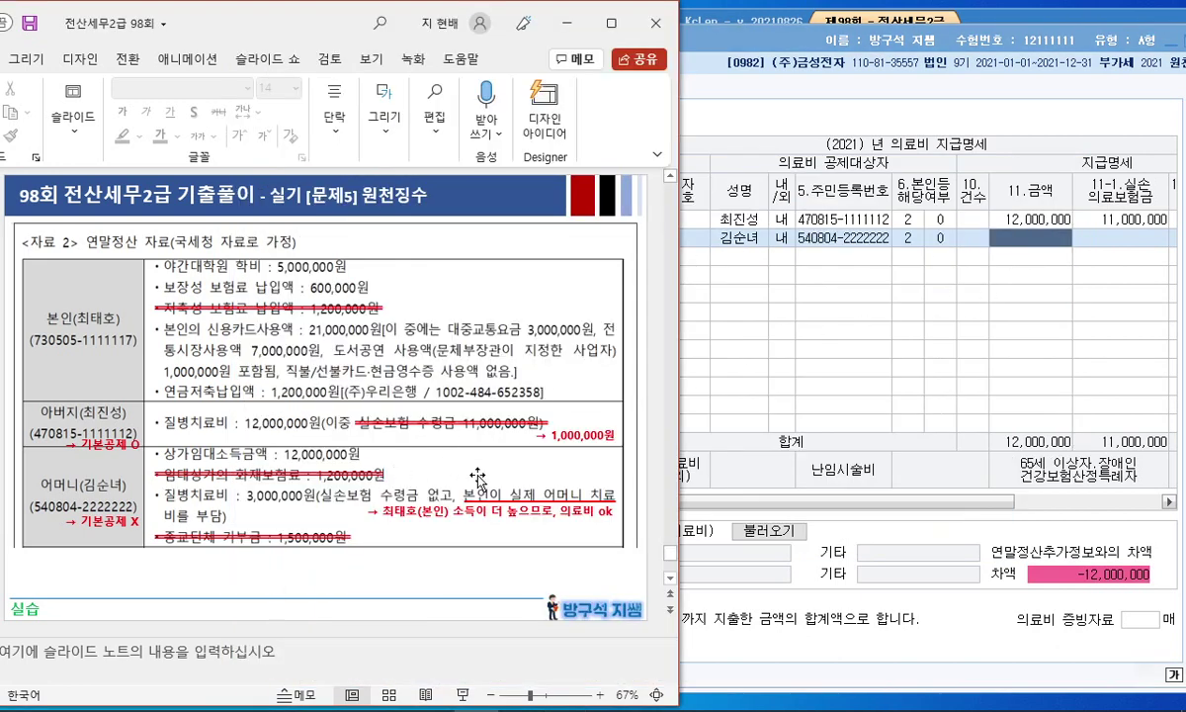
{"action": "left_click", "coordinate": [1048, 249]}
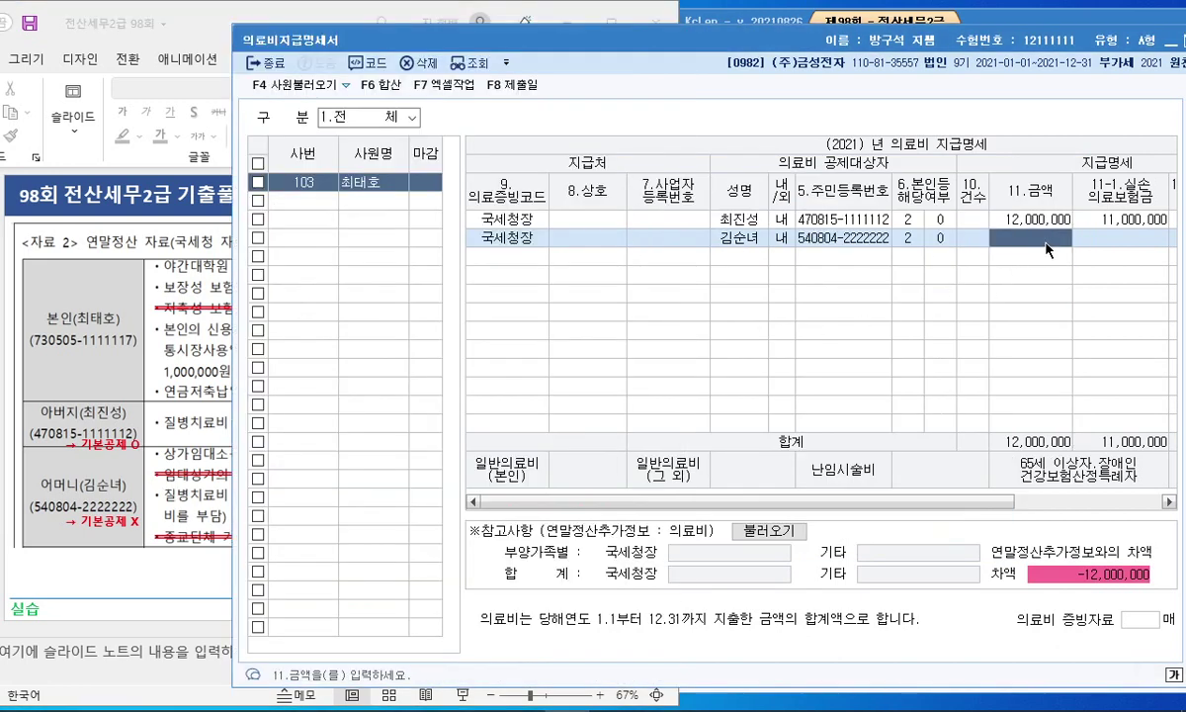
{"action": "type", "text": "23"}
{"action": "type", "text": "000000"}
{"action": "key", "text": "Return"}
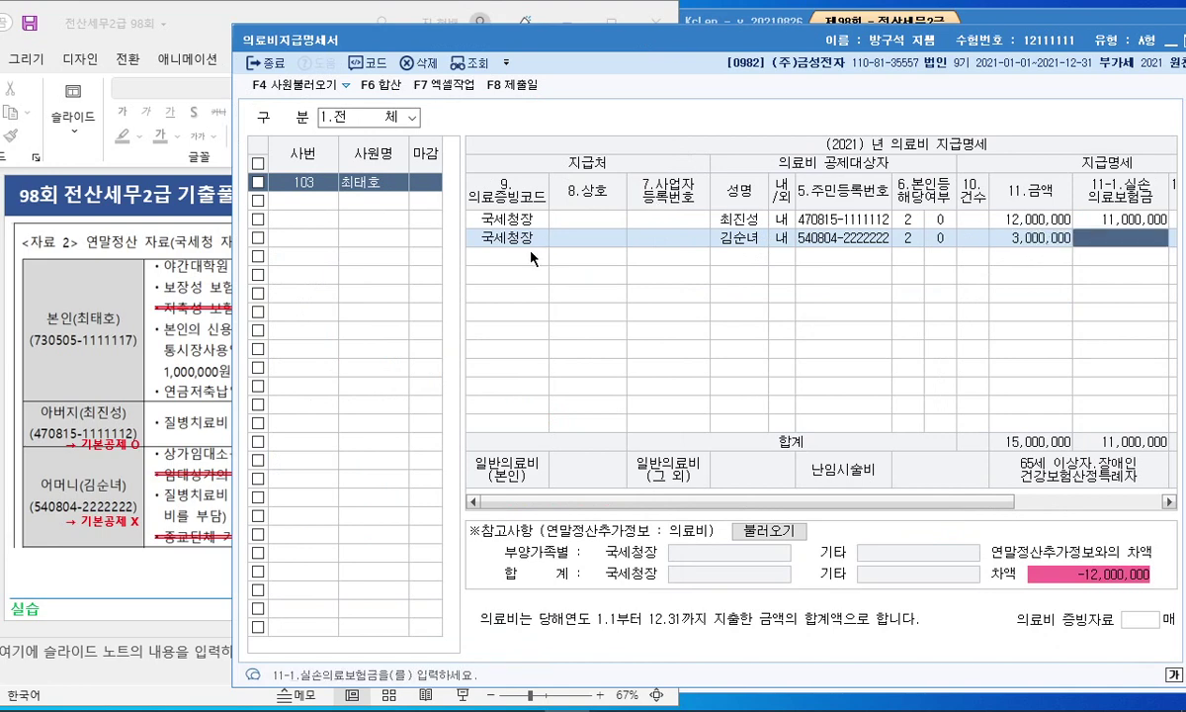
Step: Add row 3 with code 국세청장 for the spouse: 3,000,000 expense, 1,700,000 실손 reimbursement
{"action": "left_click", "coordinate": [534, 257]}
{"action": "left_click", "coordinate": [570, 263]}
{"action": "left_click", "coordinate": [50, 461]}
{"action": "scroll", "coordinate": [127, 426], "scroll_direction": "down", "scroll_amount": 1}
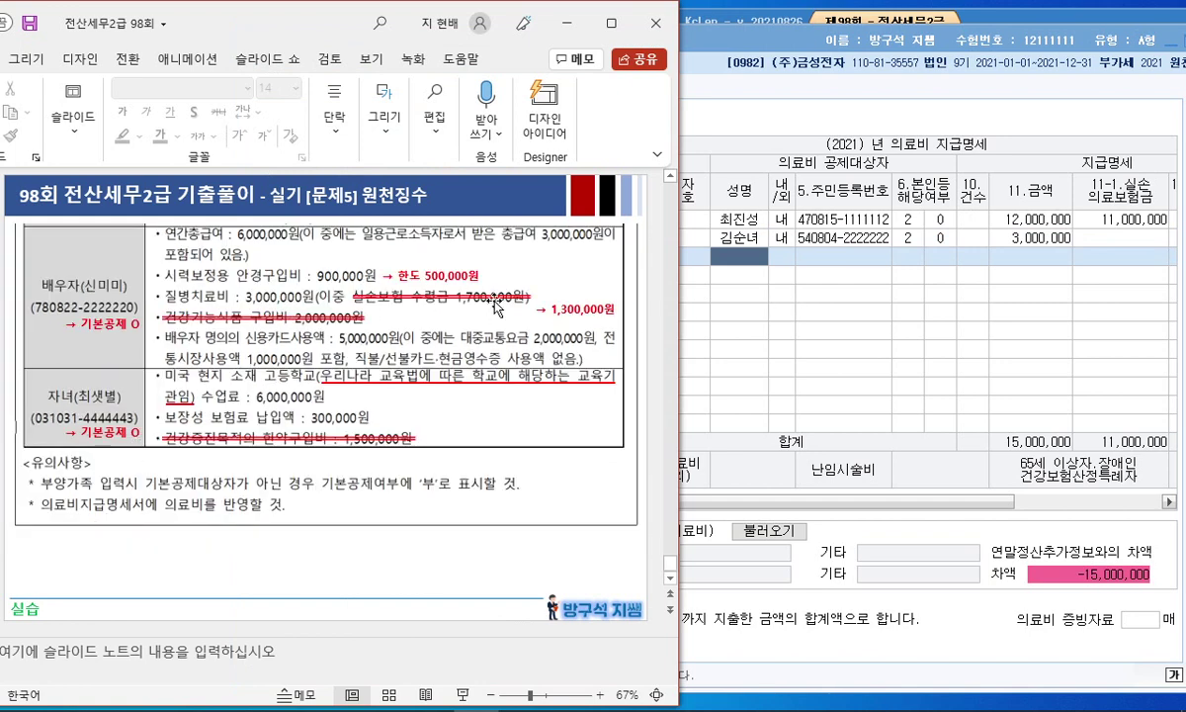
{"action": "left_click", "coordinate": [704, 252]}
{"action": "key", "text": "F2"}
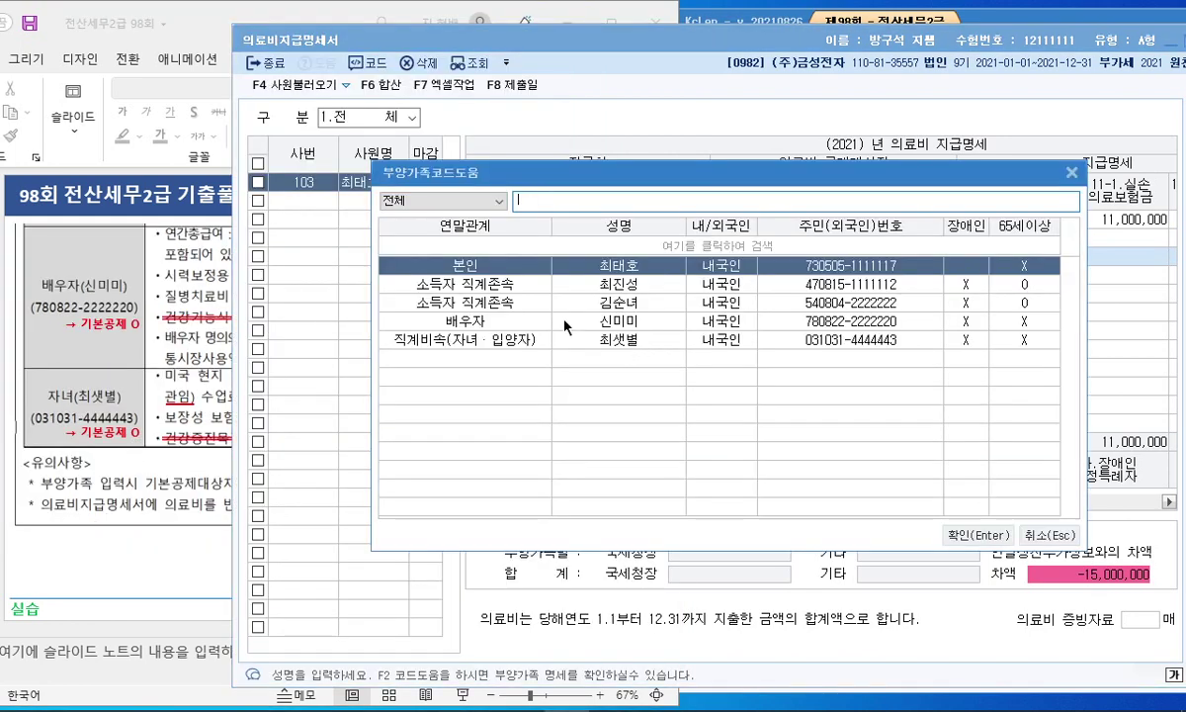
{"action": "key", "text": "Down"}
{"action": "key", "text": "Down"}
{"action": "key", "text": "Down"}
{"action": "key", "text": "Return"}
{"action": "type", "text": "3000000"}
{"action": "key", "text": "Return"}
{"action": "type", "text": "1,700,"}
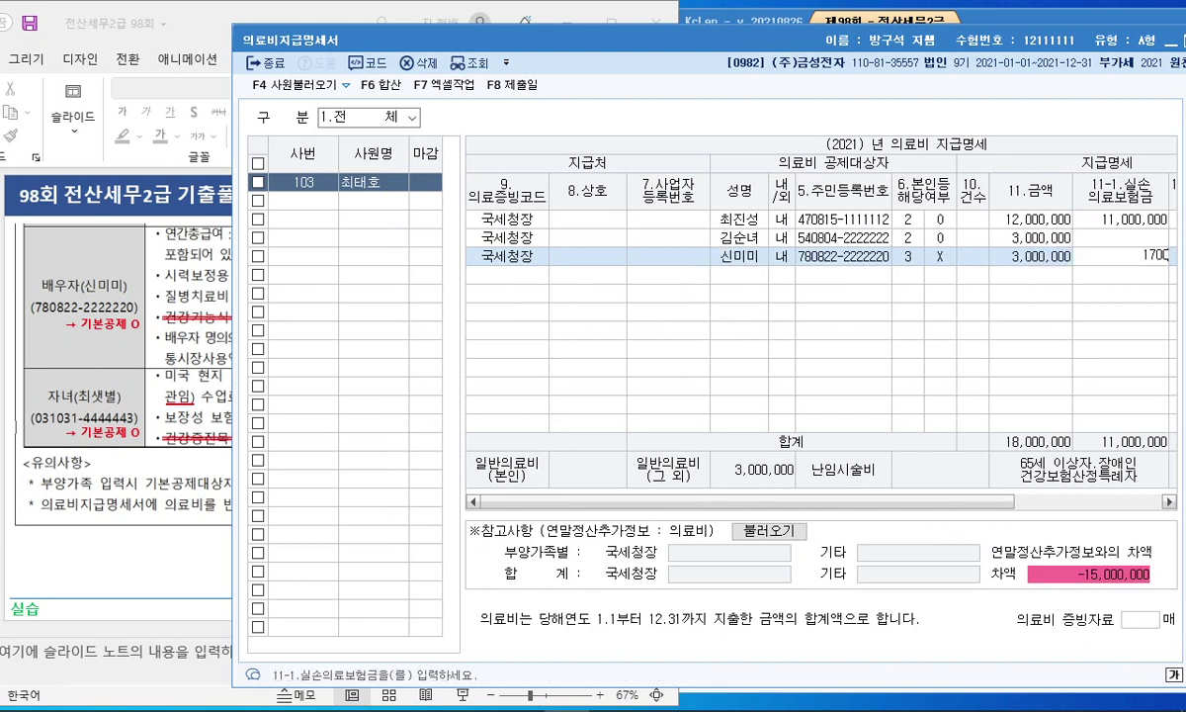
{"action": "type", "text": "000"}
{"action": "key", "text": "Return"}
Step: Mark the 3,000,000 and 15,000,000 totals with the pen, then reopen 연말정산추가자료입력
{"action": "left_click_drag", "start_coordinate": [957, 501], "coordinate": [1056, 501]}
{"action": "left_click_drag", "start_coordinate": [969, 503], "coordinate": [827, 514]}
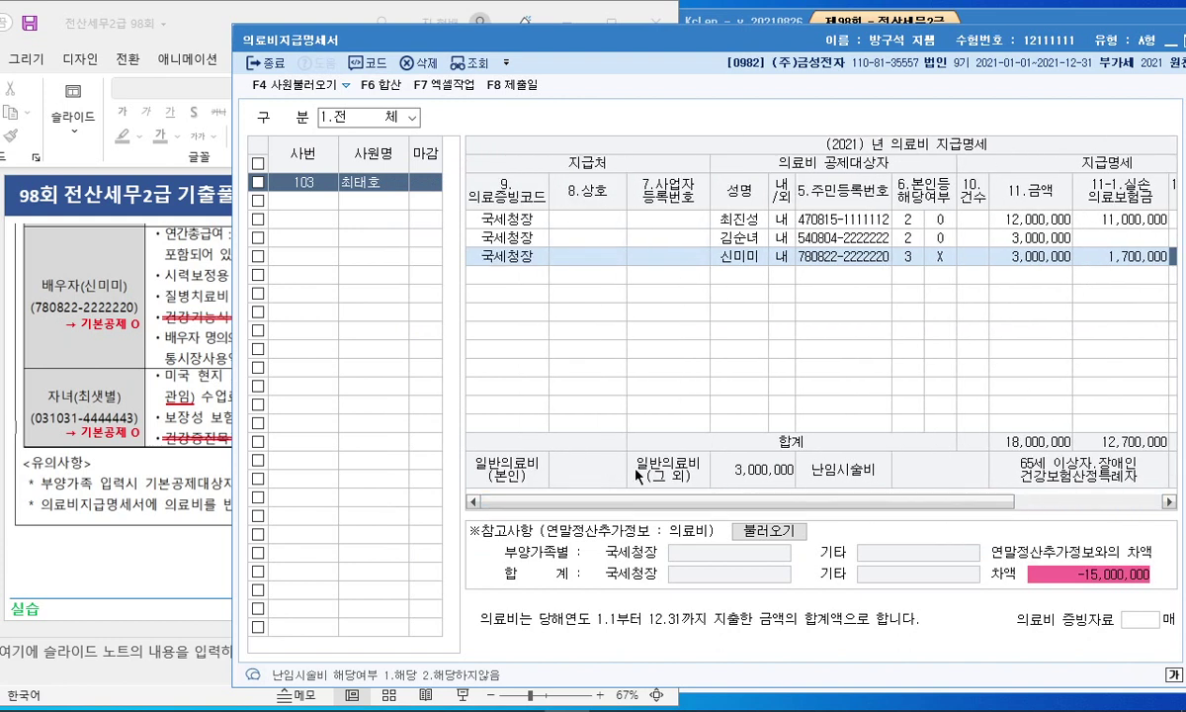
{"action": "mouse_move", "coordinate": [737, 475]}
{"action": "left_mouse_down"}
{"action": "mouse_move", "coordinate": [722, 450]}
{"action": "mouse_move", "coordinate": [861, 505]}
{"action": "mouse_move", "coordinate": [894, 506]}
{"action": "left_mouse_up"}
{"action": "key", "text": "Escape"}
{"action": "key", "text": "ctrl+2"}
{"action": "mouse_move", "coordinate": [953, 477]}
{"action": "left_mouse_down"}
{"action": "mouse_move", "coordinate": [939, 468]}
{"action": "mouse_move", "coordinate": [1000, 447]}
{"action": "left_mouse_up"}
{"action": "mouse_move", "coordinate": [534, 502]}
{"action": "left_mouse_down"}
{"action": "mouse_move", "coordinate": [483, 464]}
{"action": "mouse_move", "coordinate": [548, 477]}
{"action": "mouse_move", "coordinate": [524, 441]}
{"action": "left_mouse_up"}
{"action": "mouse_move", "coordinate": [1020, 486]}
{"action": "left_mouse_down"}
{"action": "mouse_move", "coordinate": [924, 435]}
{"action": "mouse_move", "coordinate": [1003, 488]}
{"action": "left_mouse_up"}
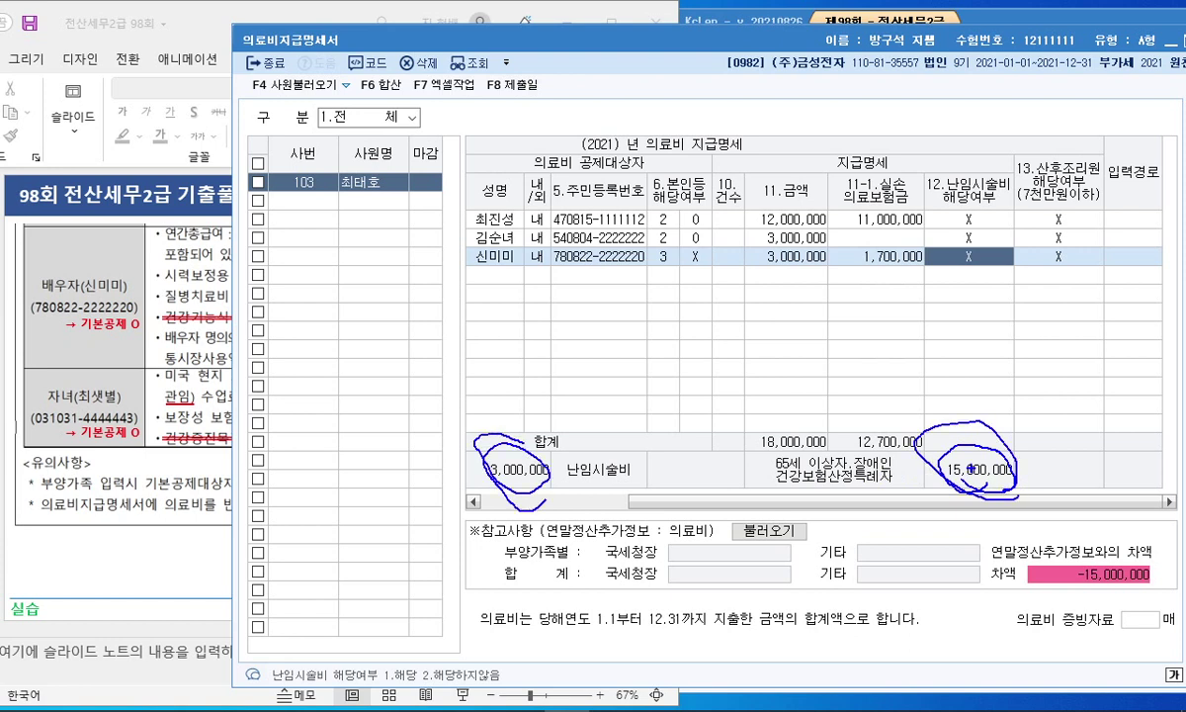
{"action": "key", "text": "Escape"}
{"action": "left_click_drag", "start_coordinate": [796, 501], "coordinate": [758, 502]}
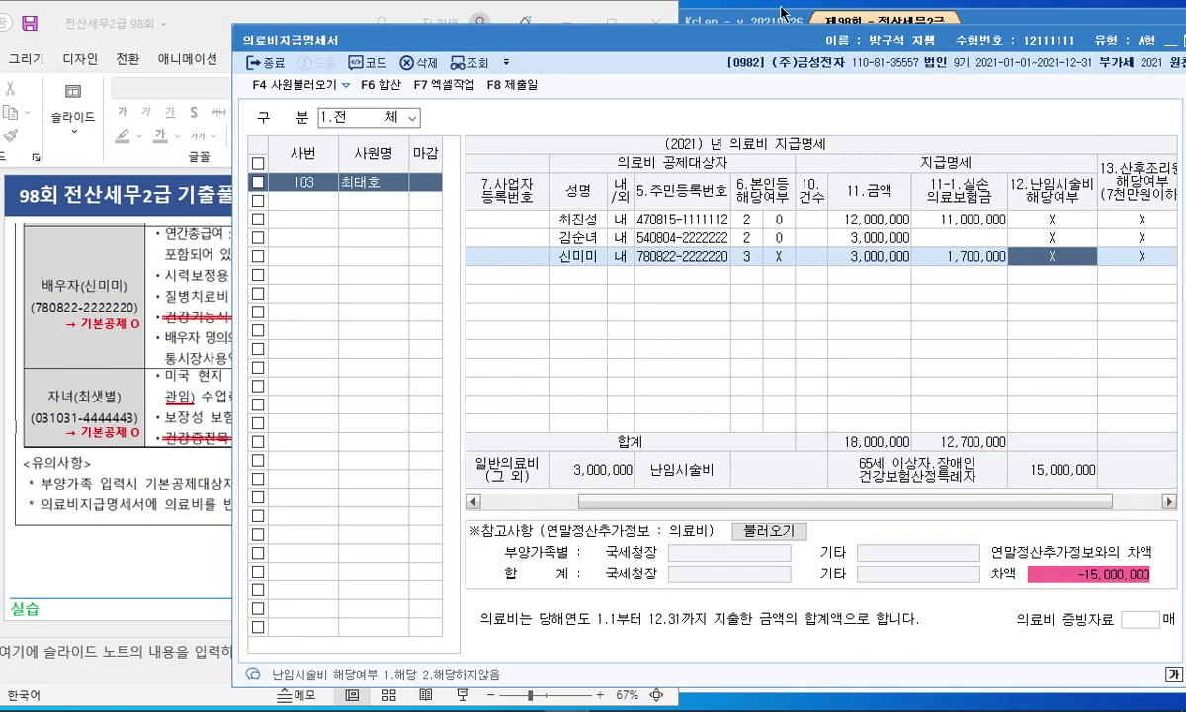
{"action": "left_click", "coordinate": [741, 20]}
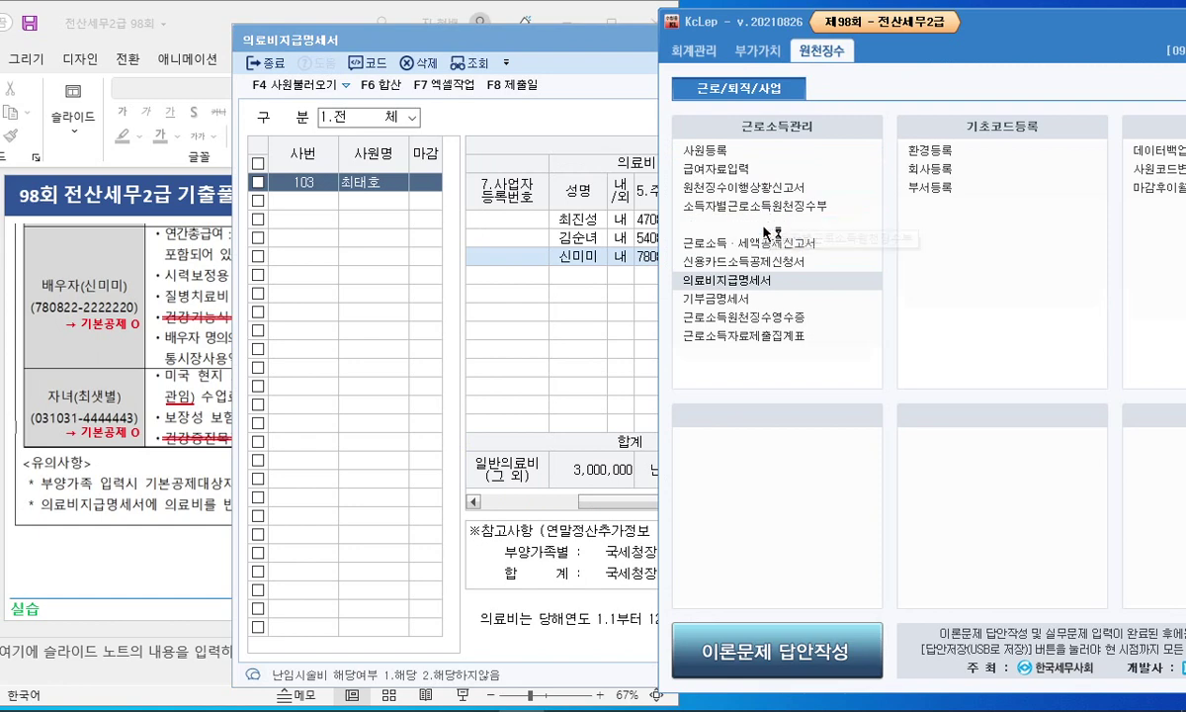
{"action": "left_click", "coordinate": [813, 223]}
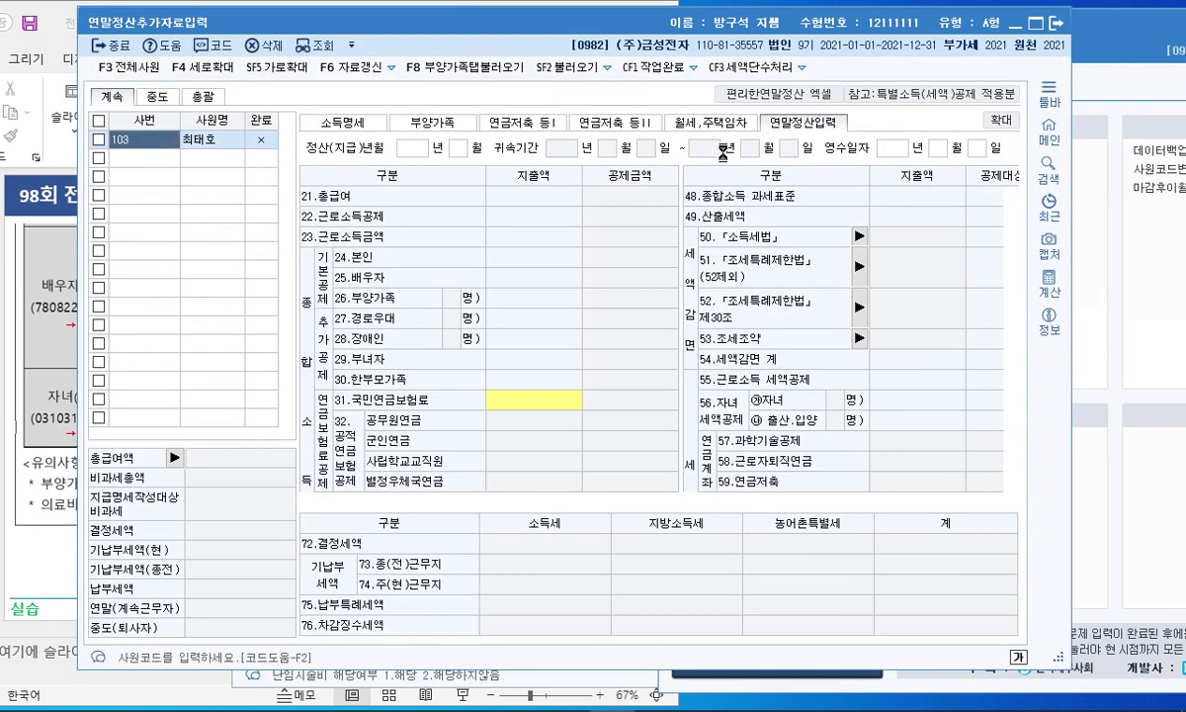
Step: Open the 61.의료비 지출액 breakdown and compare it against the medical expense statement
{"action": "scroll", "coordinate": [929, 326], "scroll_direction": "down", "scroll_amount": 5}
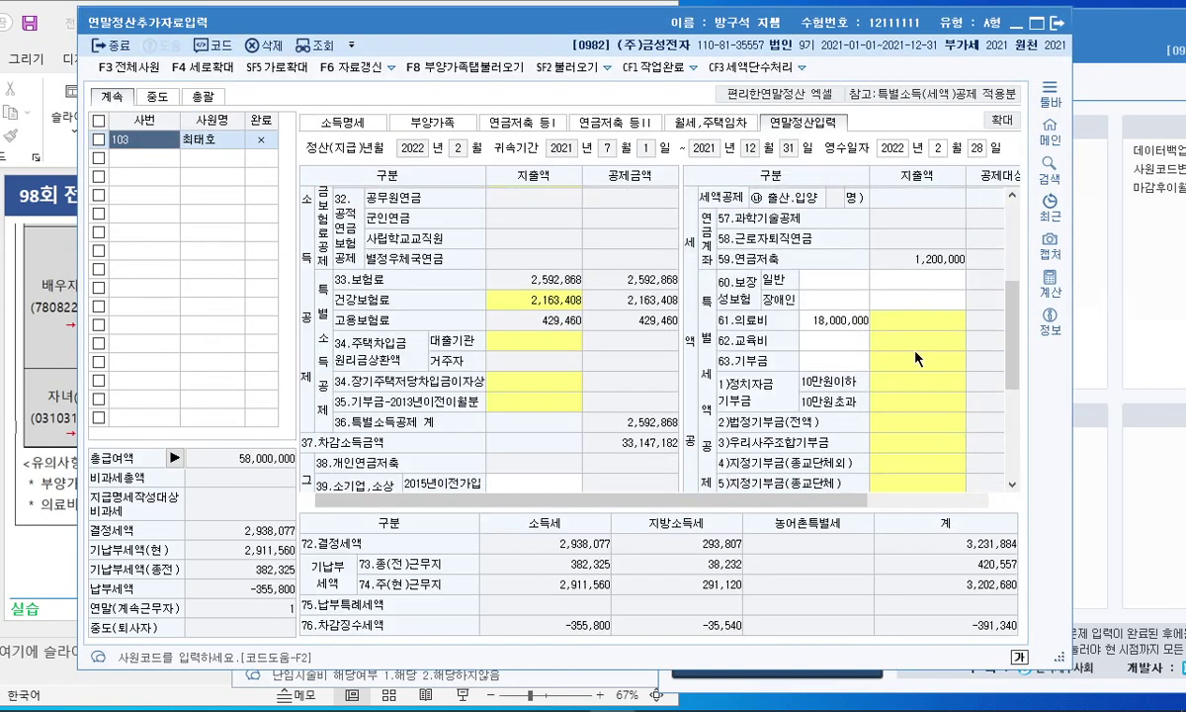
{"action": "left_click", "coordinate": [829, 325]}
{"action": "left_click_drag", "start_coordinate": [861, 501], "coordinate": [961, 501]}
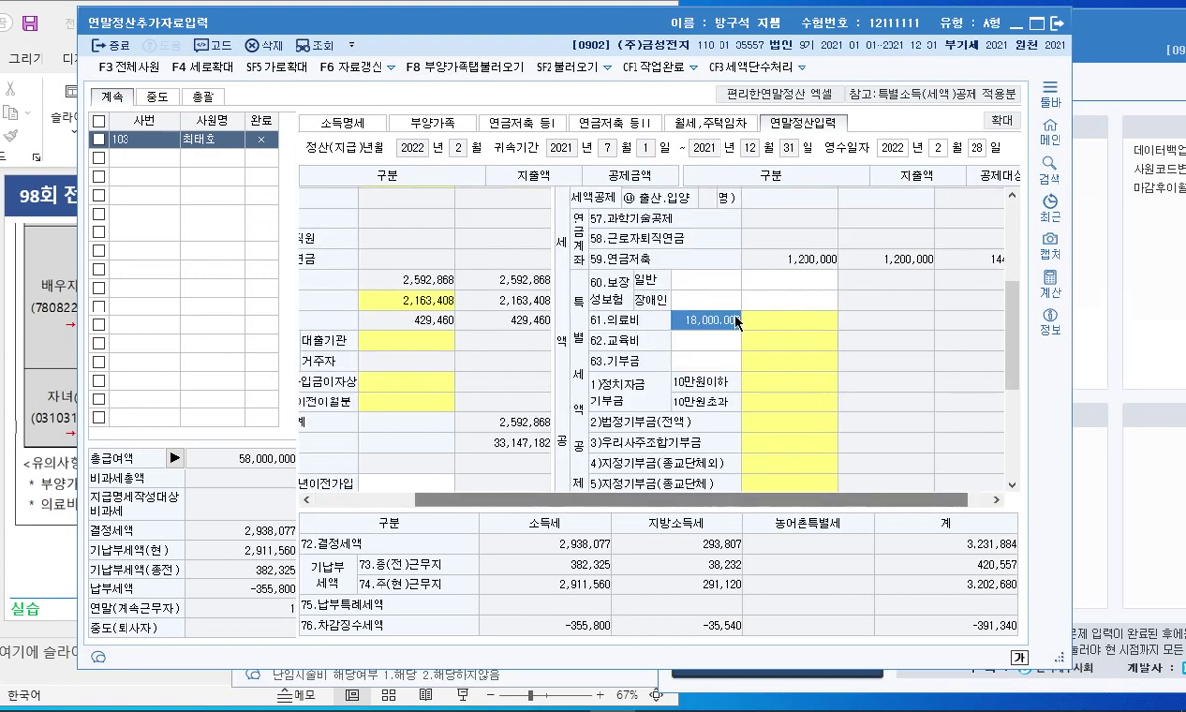
{"action": "double_click", "coordinate": [773, 326]}
{"action": "left_click", "coordinate": [504, 306]}
{"action": "left_click", "coordinate": [1108, 369]}
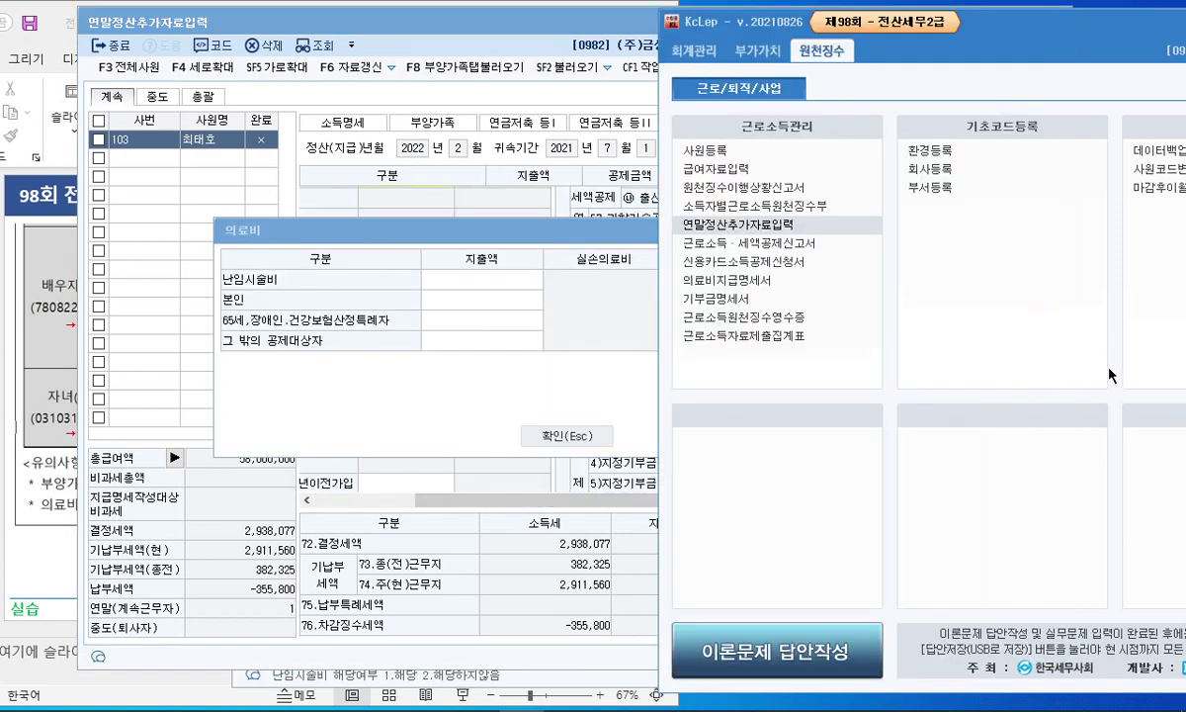
{"action": "left_click", "coordinate": [522, 282]}
{"action": "left_click", "coordinate": [559, 695]}
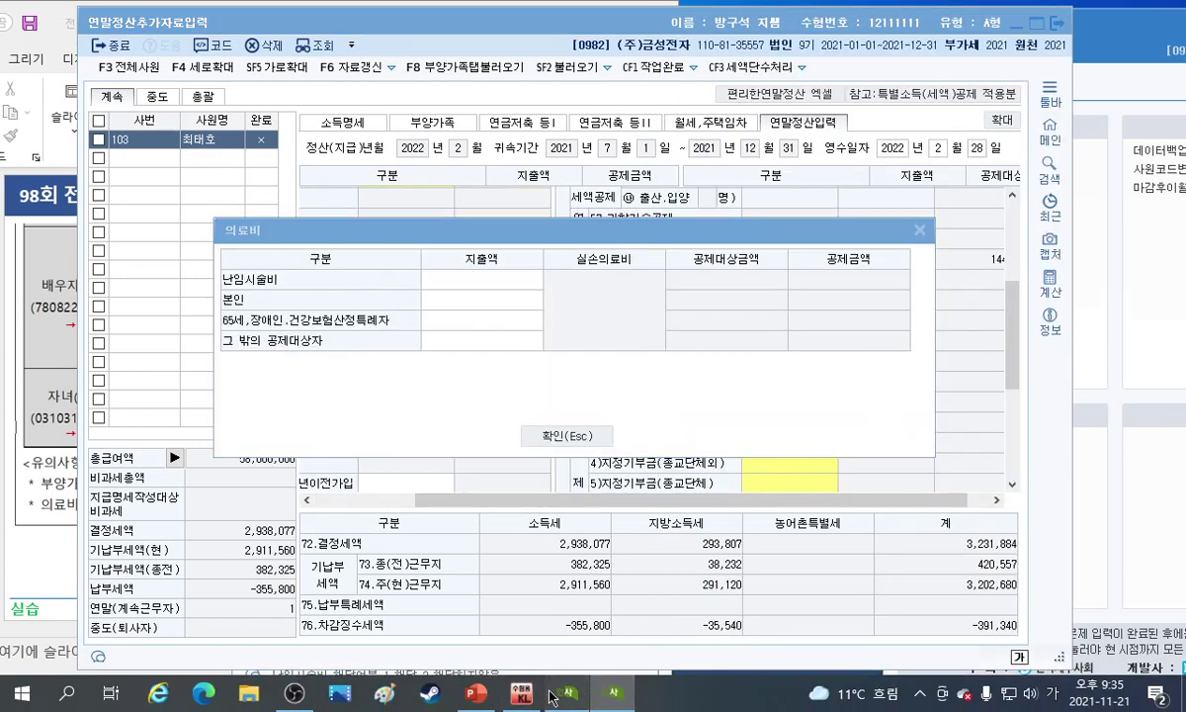
{"action": "left_click", "coordinate": [212, 396]}
{"action": "left_click", "coordinate": [229, 386]}
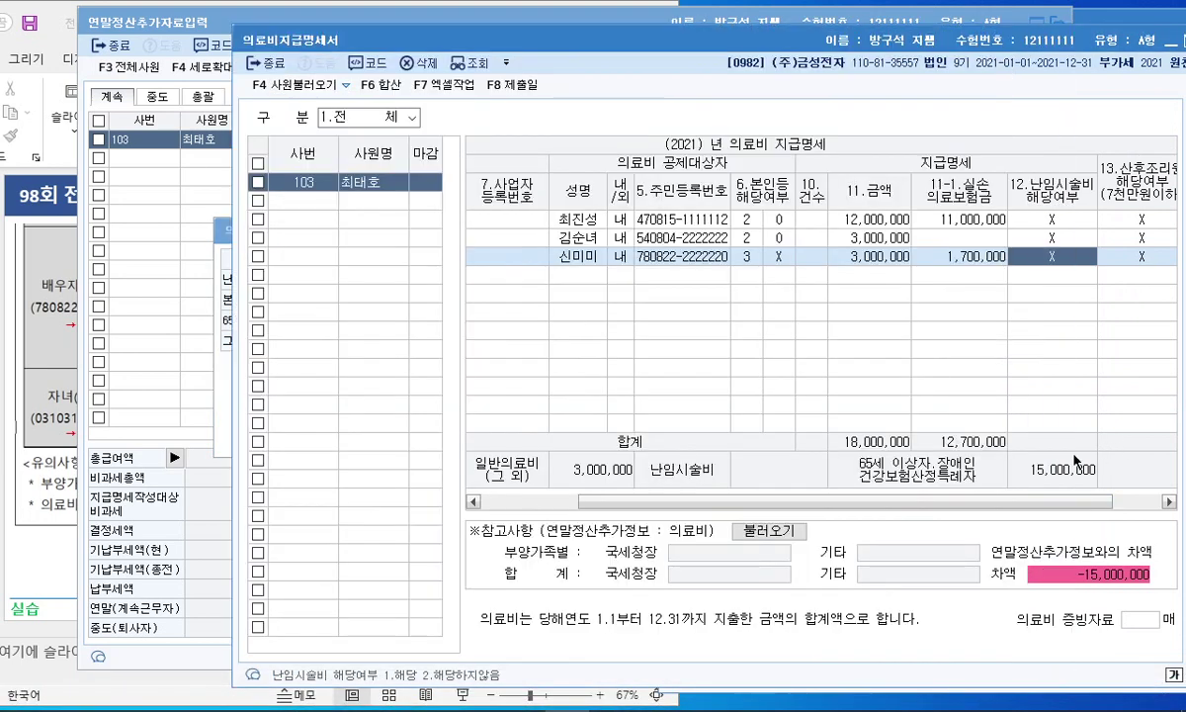
{"action": "left_click", "coordinate": [216, 382]}
Step: Enter 15,000,000 for 65세,장애인 and 3,000,000 for 그 밖의 공제대상자, then confirm
{"action": "left_click", "coordinate": [472, 321]}
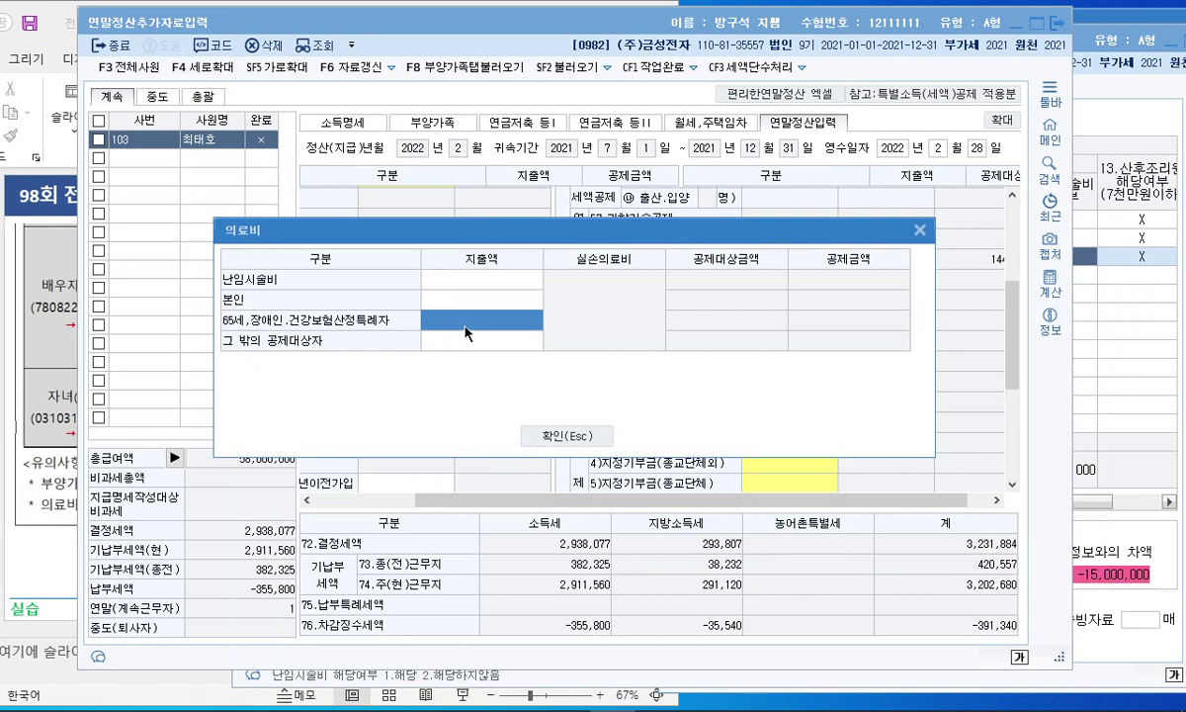
{"action": "type", "text": "15,000,000"}
{"action": "key", "text": "Return"}
{"action": "type", "text": "3000000"}
{"action": "key", "text": "Return"}
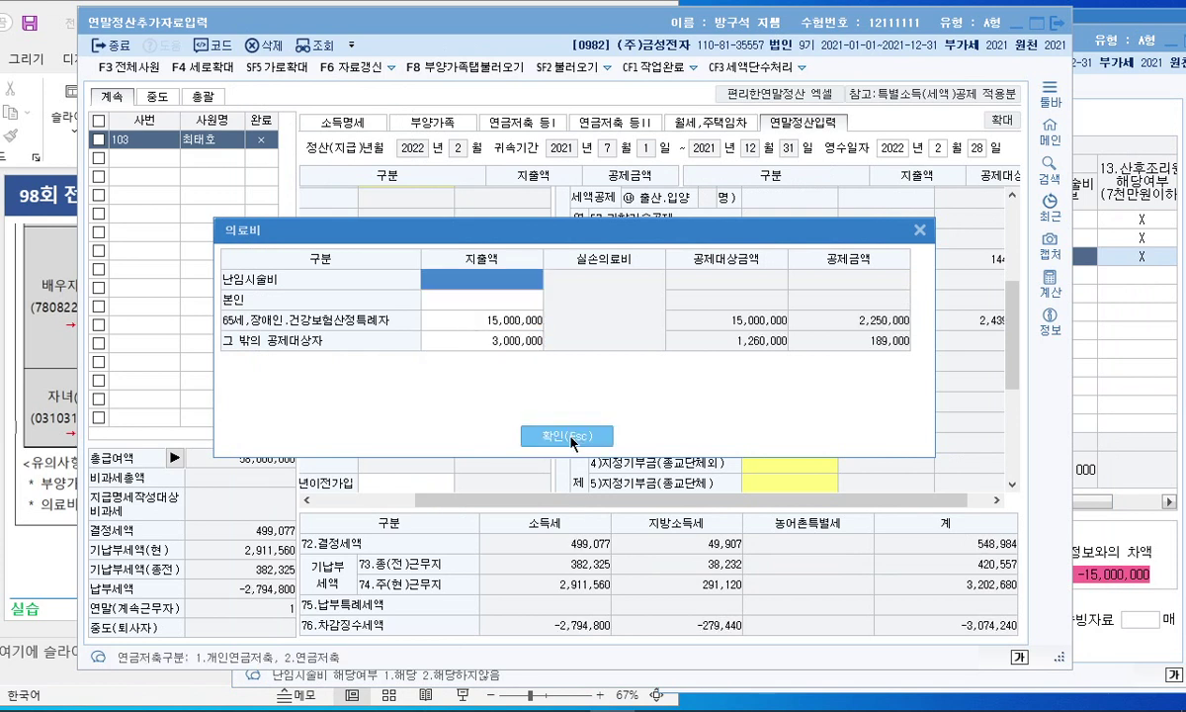
{"action": "left_click", "coordinate": [567, 436]}
{"action": "left_click", "coordinate": [1098, 390]}
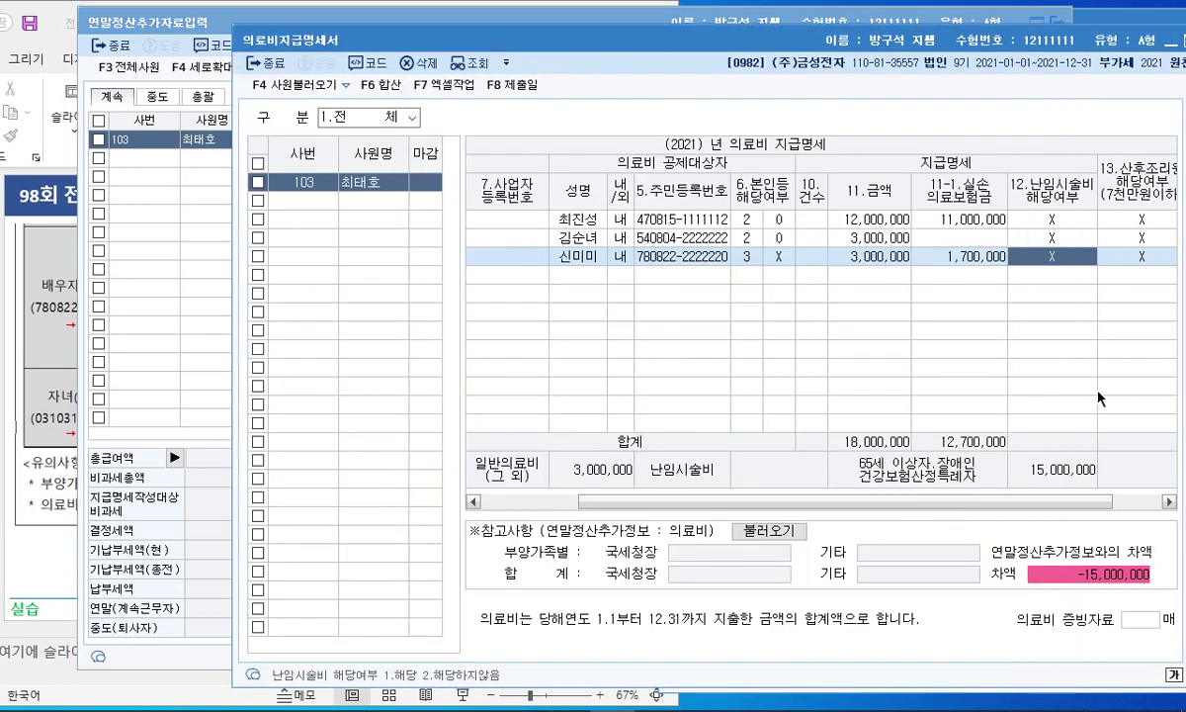
{"action": "left_click", "coordinate": [53, 325]}
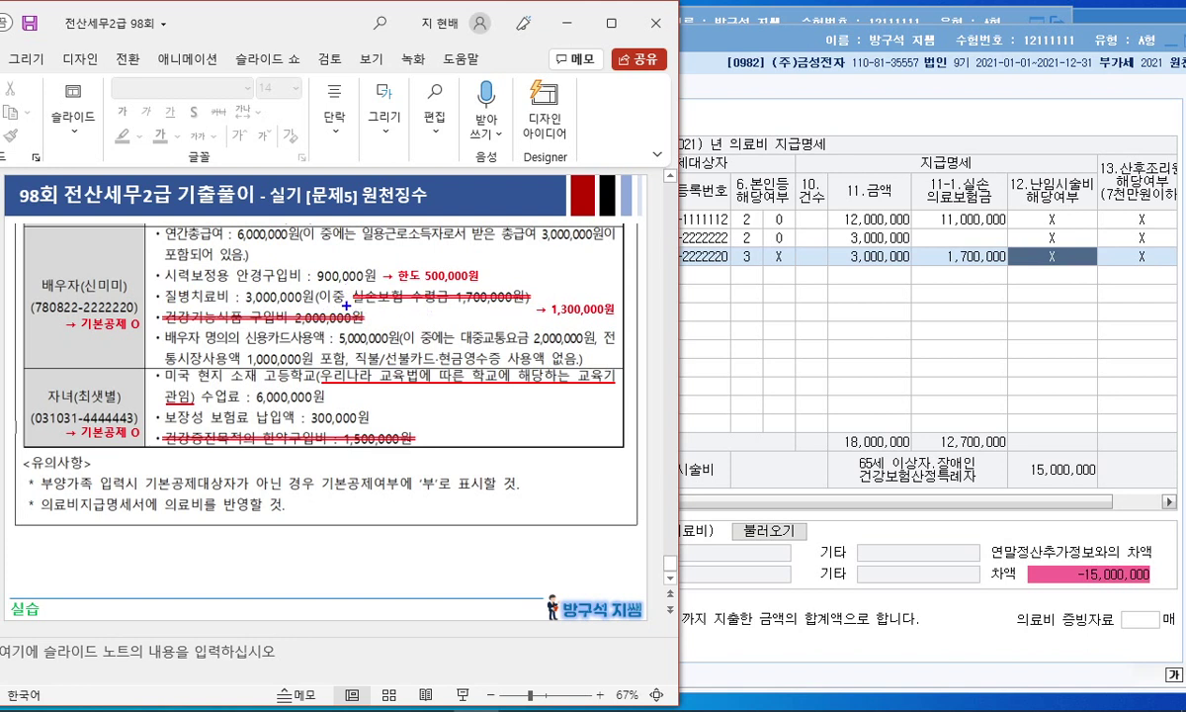
Step: Annotate the slide's 1,300,000 spouse amount and underline the 1,700,000 insurance receipt
{"action": "mouse_move", "coordinate": [573, 325]}
{"action": "left_mouse_down"}
{"action": "mouse_move", "coordinate": [541, 318]}
{"action": "mouse_move", "coordinate": [618, 287]}
{"action": "mouse_move", "coordinate": [549, 321]}
{"action": "left_mouse_up"}
{"action": "left_click", "coordinate": [873, 297]}
{"action": "left_click", "coordinate": [168, 329]}
{"action": "left_click", "coordinate": [396, 296]}
{"action": "left_click", "coordinate": [605, 271]}
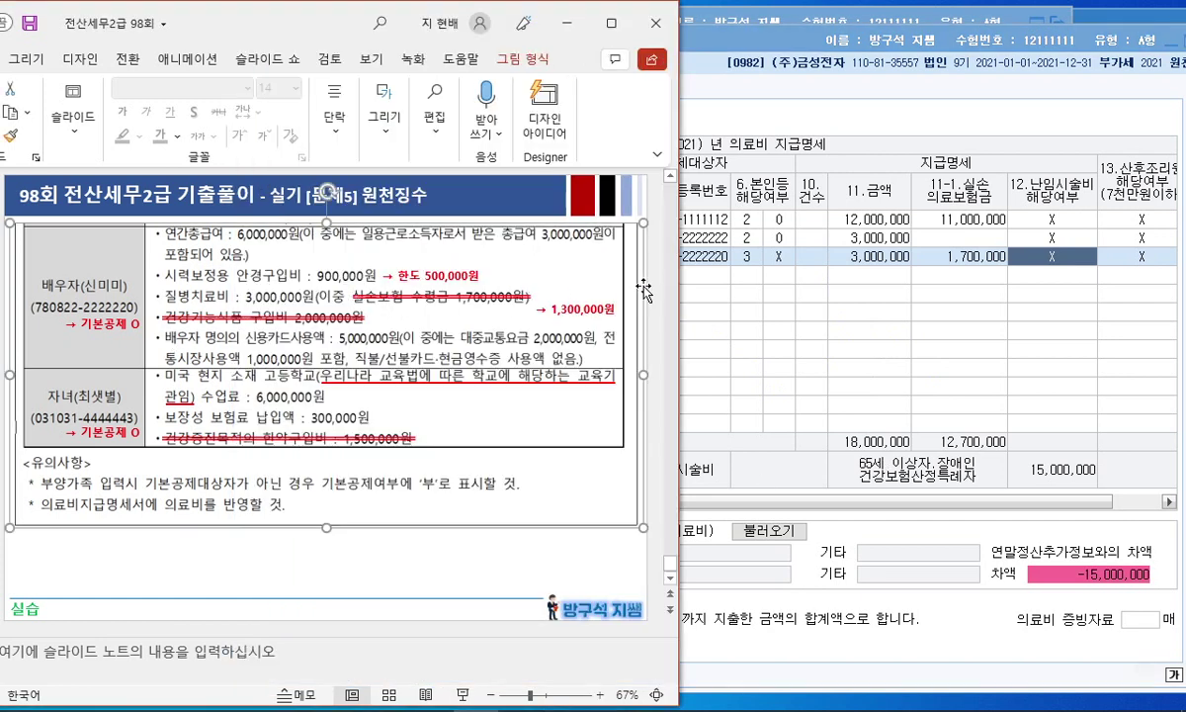
{"action": "left_click", "coordinate": [546, 561]}
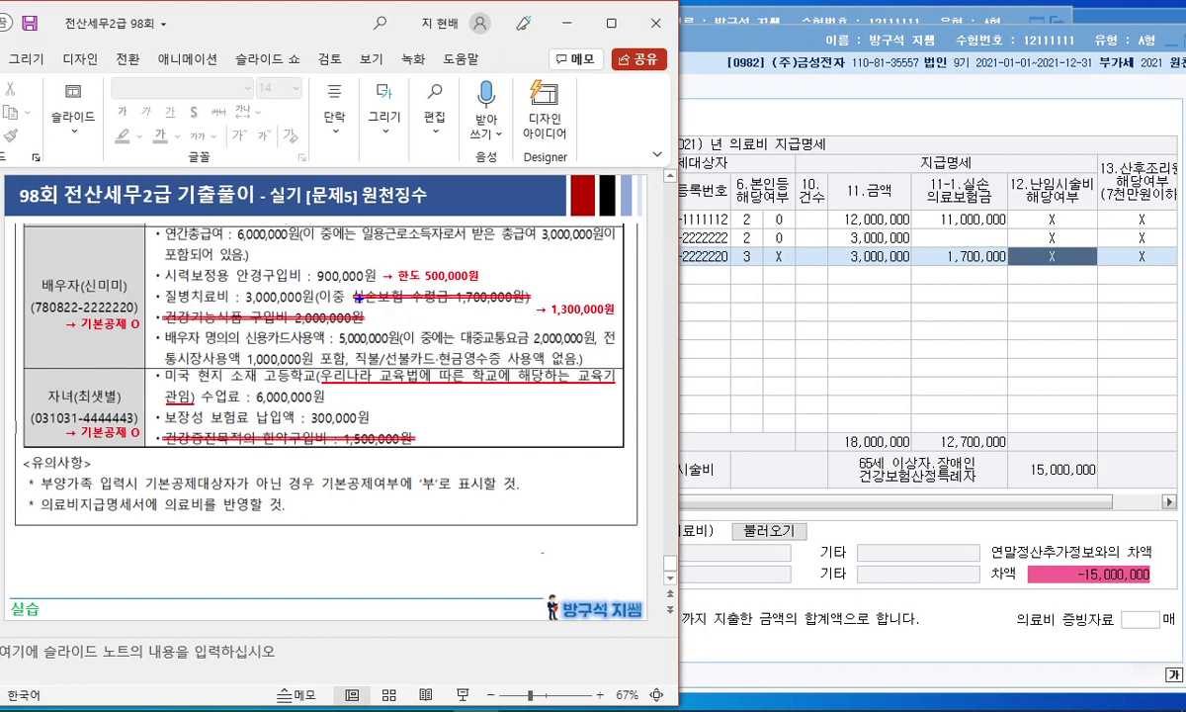
{"action": "left_click_drag", "start_coordinate": [348, 287], "coordinate": [451, 285]}
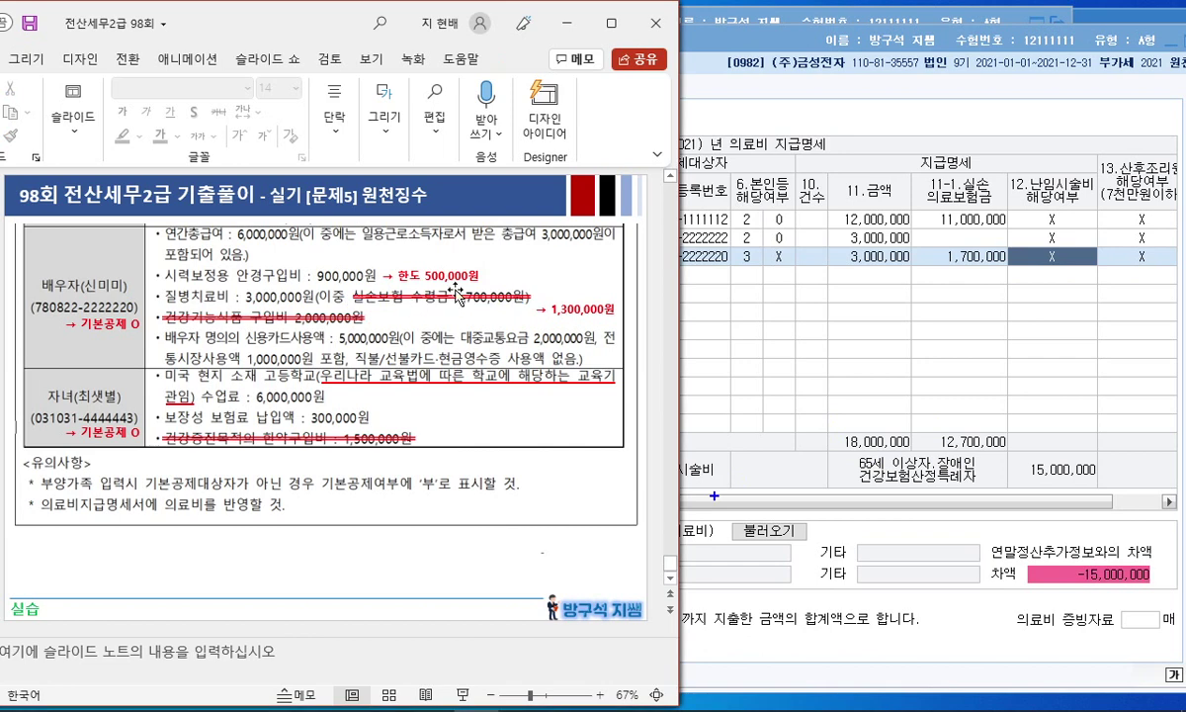
Step: Circle the statement's 3,000,000 and 15,000,000 totals, then close the medical expense statement
{"action": "left_click", "coordinate": [775, 360]}
{"action": "mouse_move", "coordinate": [302, 76]}
{"action": "left_mouse_down"}
{"action": "mouse_move", "coordinate": [288, 32]}
{"action": "mouse_move", "coordinate": [279, 99]}
{"action": "left_mouse_up"}
{"action": "mouse_move", "coordinate": [618, 436]}
{"action": "left_mouse_down"}
{"action": "mouse_move", "coordinate": [593, 481]}
{"action": "mouse_move", "coordinate": [648, 463]}
{"action": "left_mouse_up"}
{"action": "mouse_move", "coordinate": [1083, 482]}
{"action": "left_mouse_down"}
{"action": "mouse_move", "coordinate": [1018, 465]}
{"action": "mouse_move", "coordinate": [1077, 501]}
{"action": "left_mouse_up"}
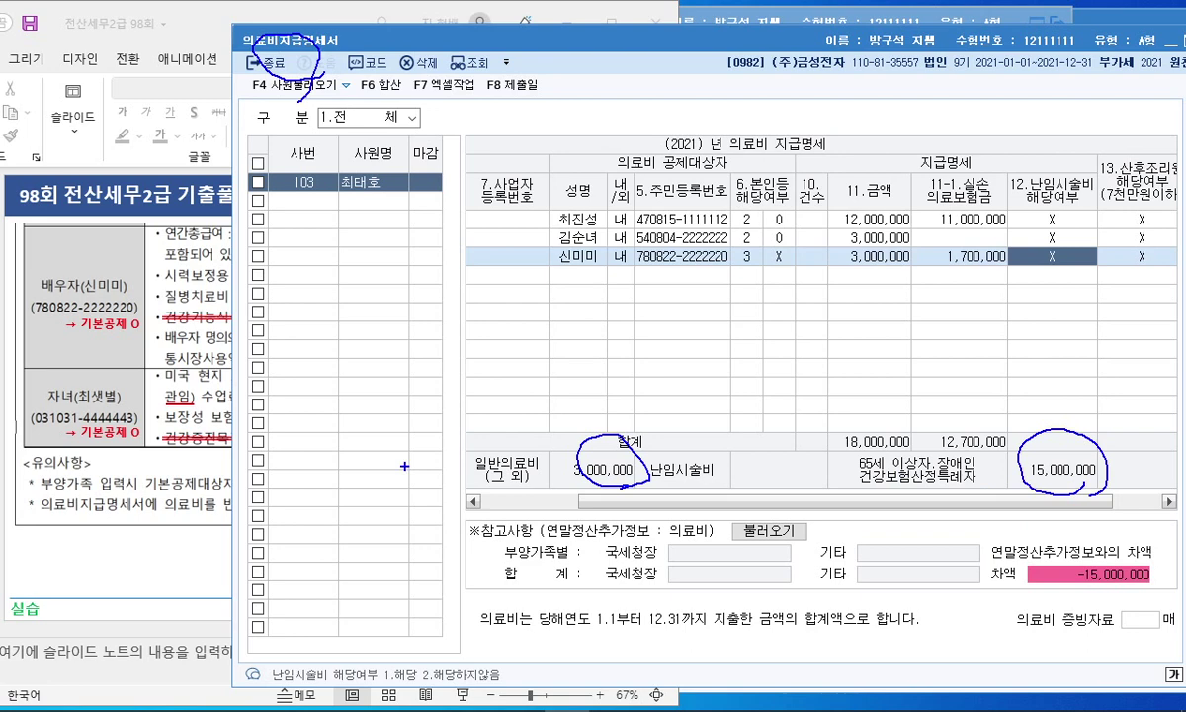
{"action": "key", "text": "Escape"}
{"action": "left_click", "coordinate": [274, 62]}
{"action": "key", "text": "ctrl+2"}
Step: Underline the 1,700,000 receipt again and scroll to the Problem 5 <자료 2> slide
{"action": "left_click_drag", "start_coordinate": [363, 309], "coordinate": [526, 297]}
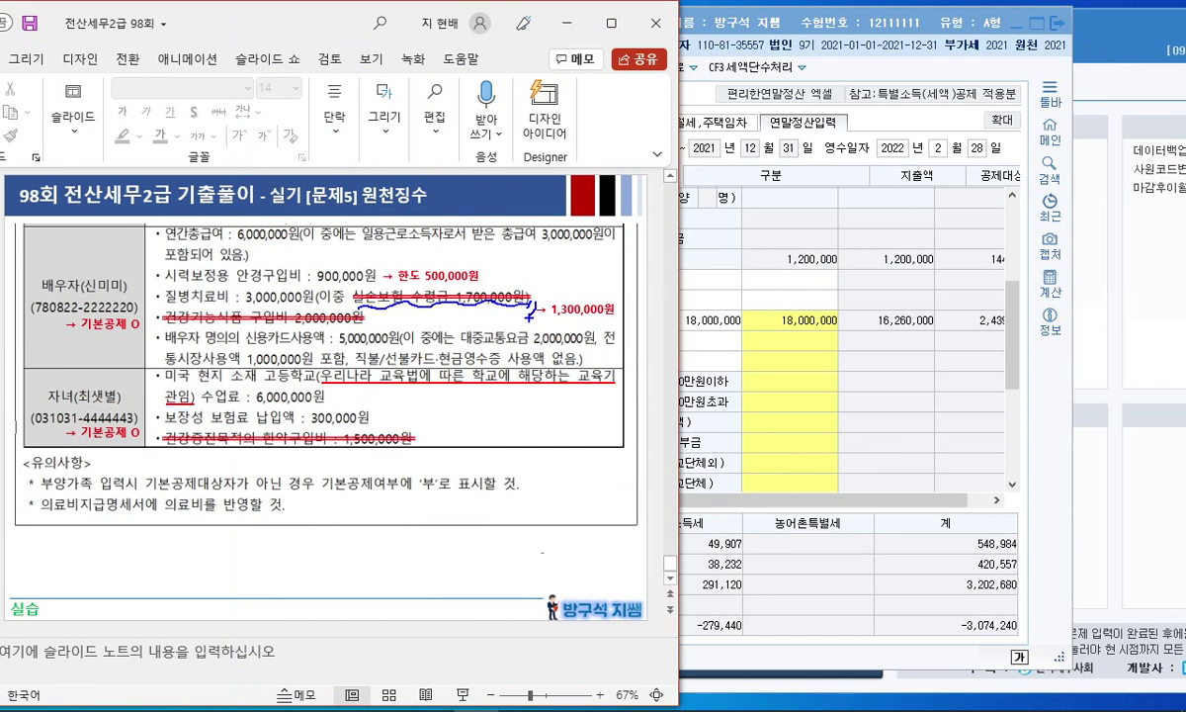
{"action": "key", "text": "Escape"}
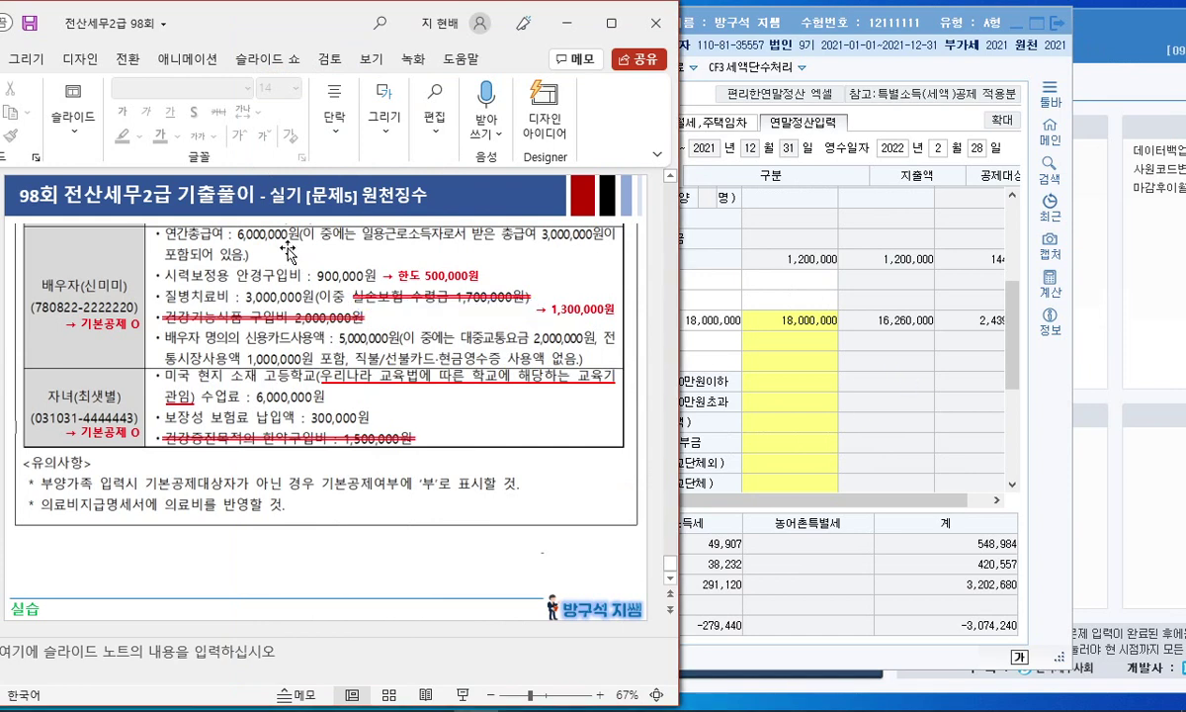
{"action": "left_click", "coordinate": [644, 523]}
{"action": "left_click", "coordinate": [654, 554]}
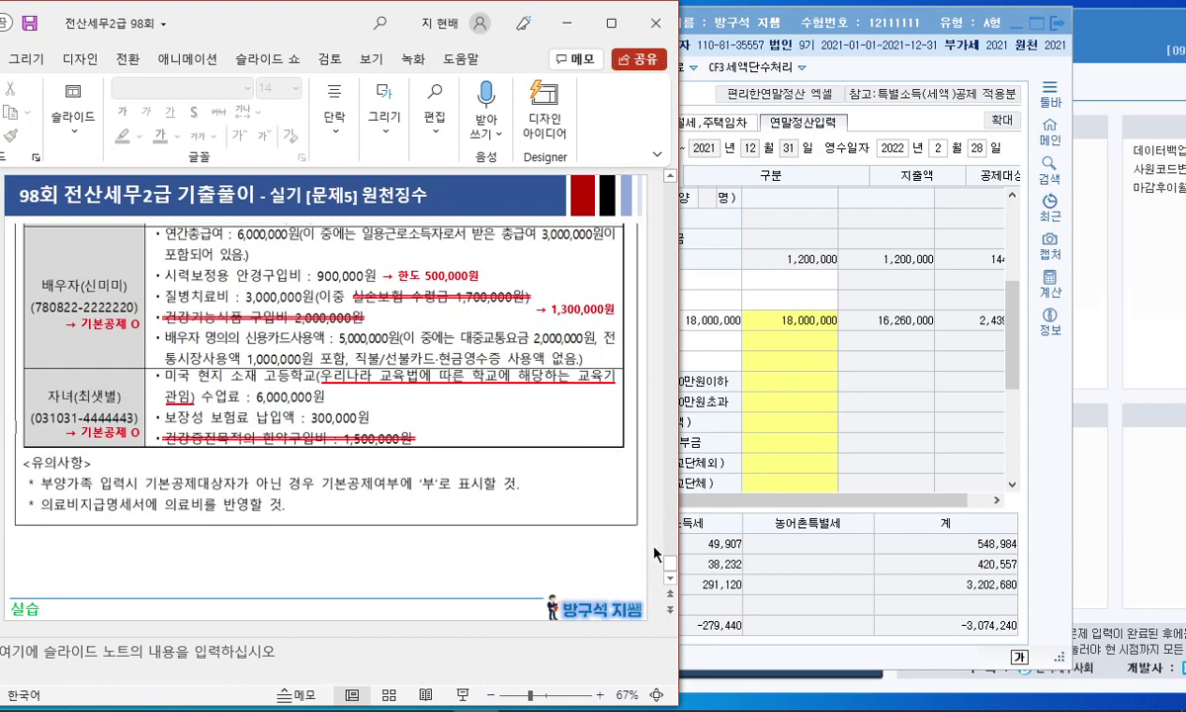
{"action": "scroll", "coordinate": [653, 547], "scroll_direction": "up", "scroll_amount": 4}
{"action": "scroll", "coordinate": [653, 546], "scroll_direction": "down", "scroll_amount": 3}
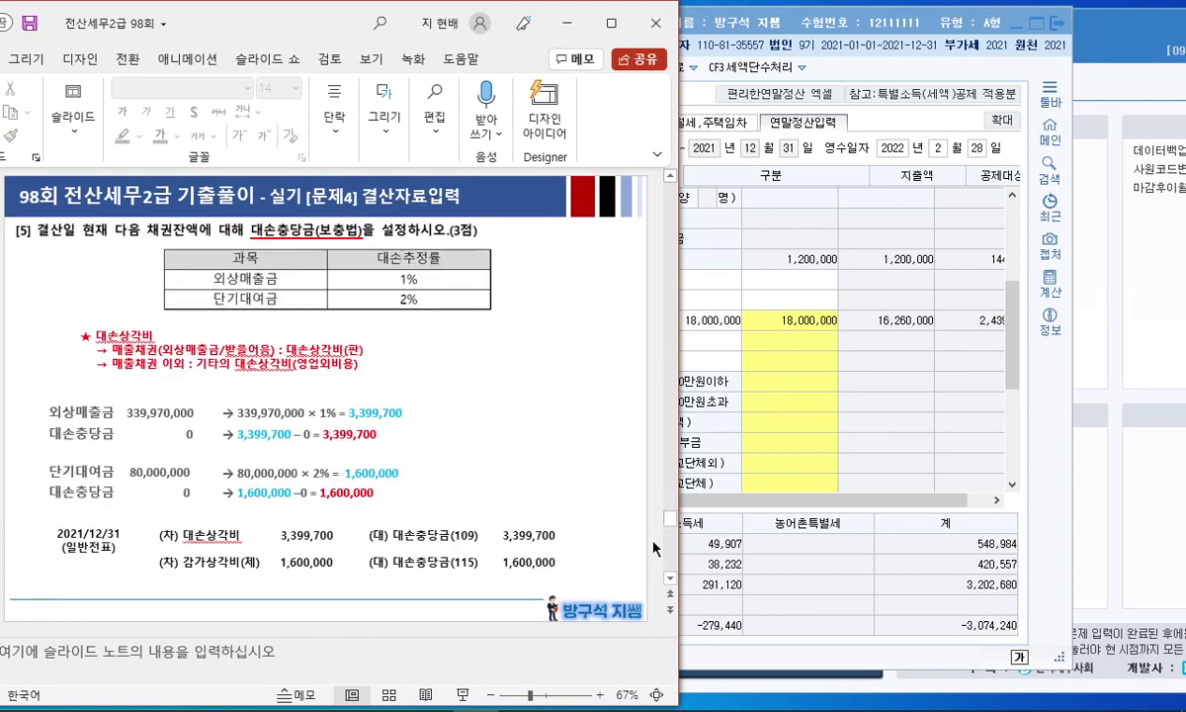
{"action": "scroll", "coordinate": [653, 547], "scroll_direction": "down", "scroll_amount": 1}
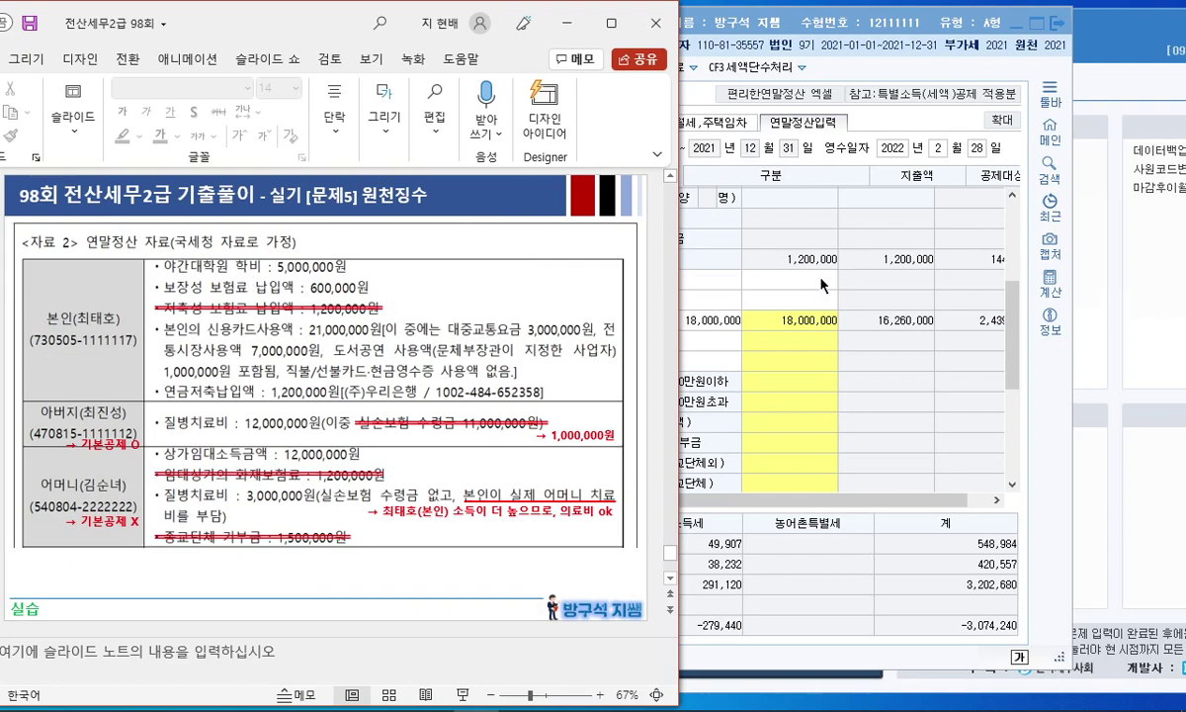
Step: Enter 5,000,000 as the employee's own 62.교육비 education expense
{"action": "left_click", "coordinate": [704, 284]}
{"action": "left_click_drag", "start_coordinate": [571, 20], "coordinate": [871, 28]}
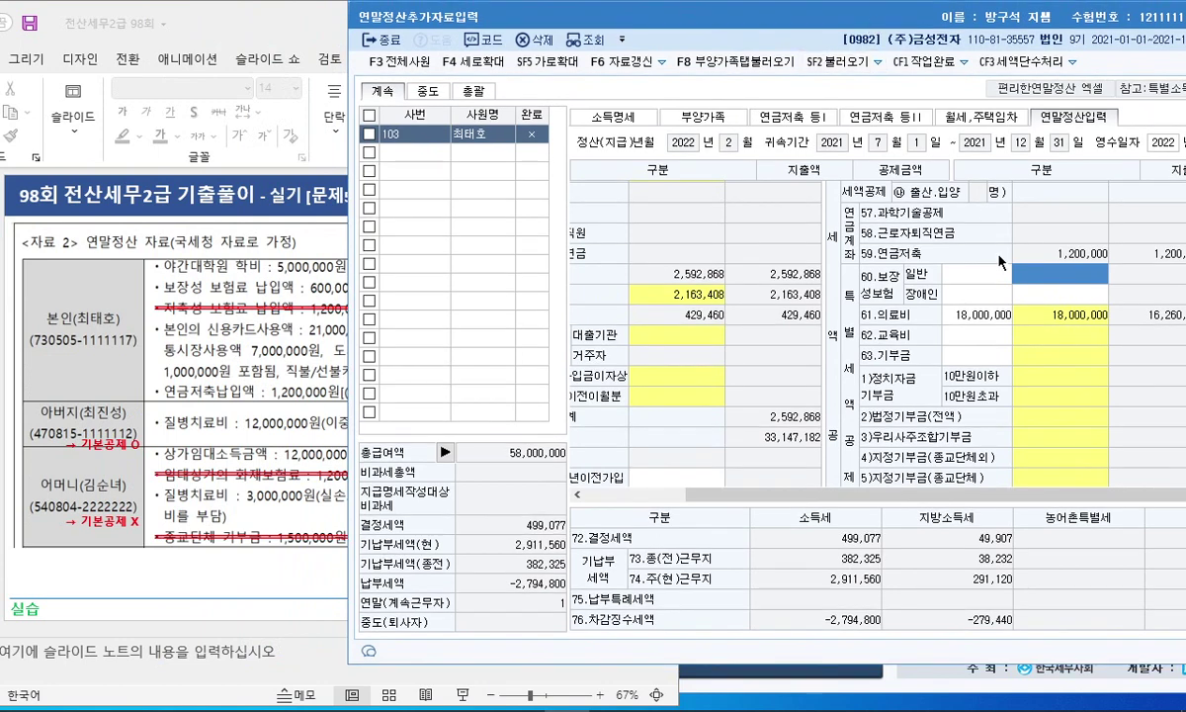
{"action": "left_click", "coordinate": [1033, 341]}
{"action": "left_click", "coordinate": [814, 332]}
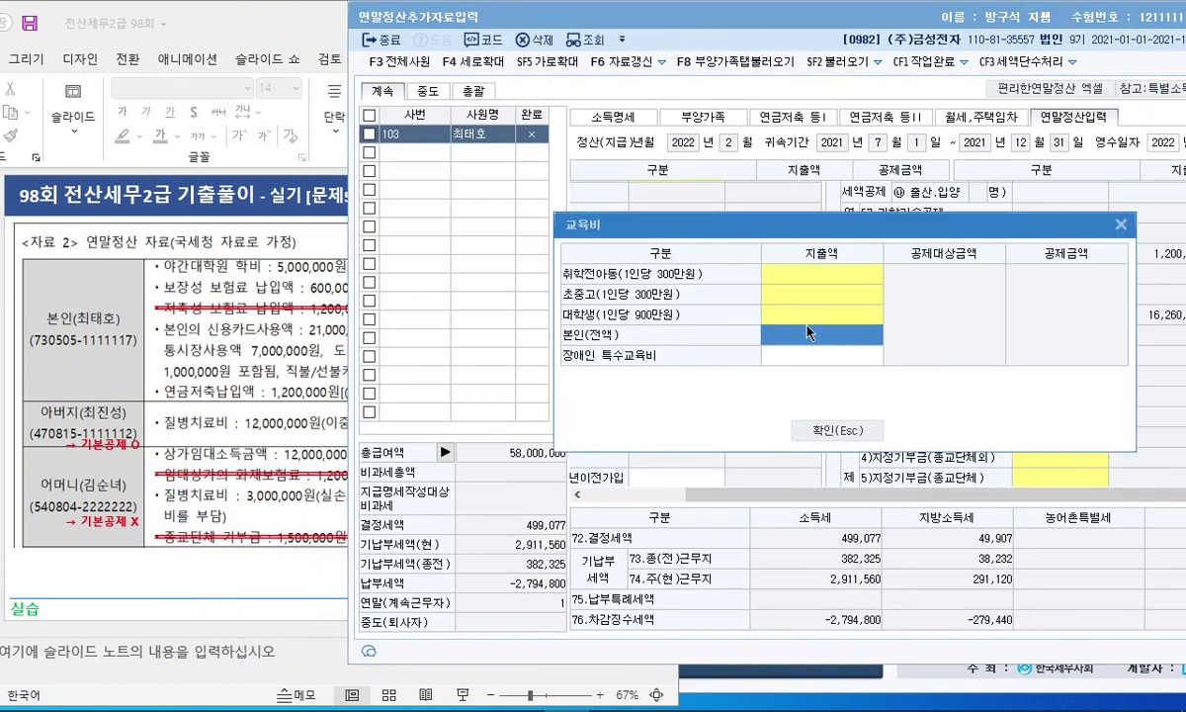
{"action": "type", "text": "5000000"}
{"action": "key", "text": "Return"}
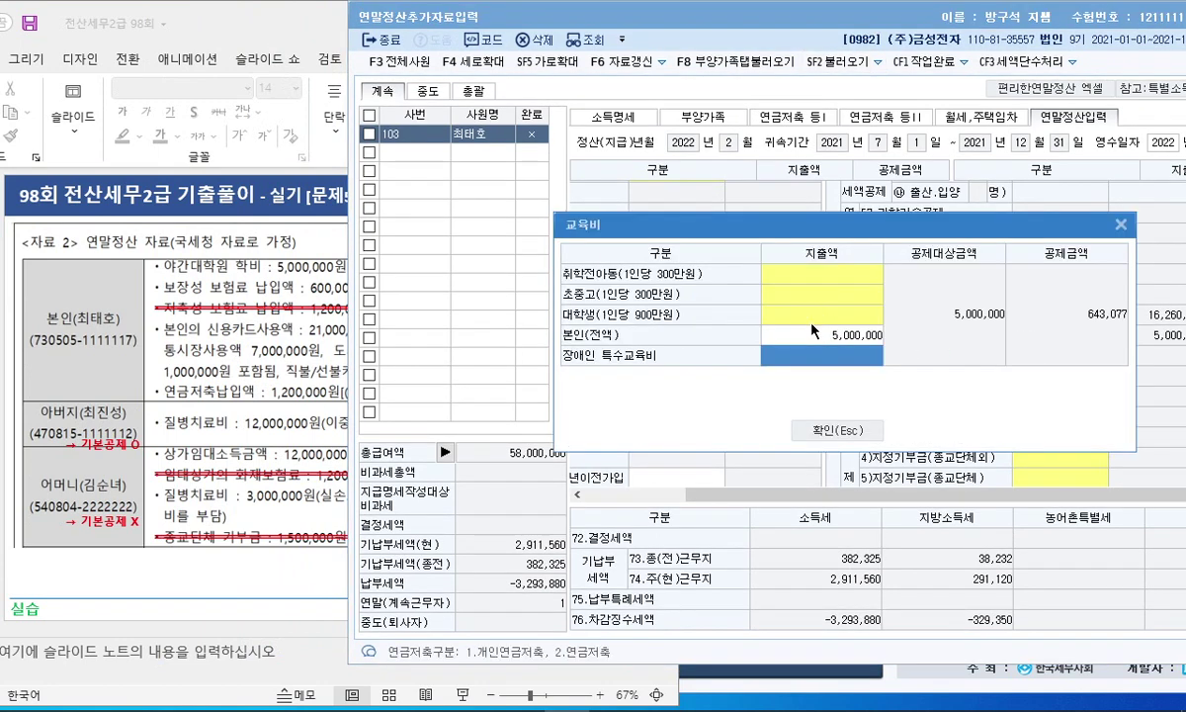
{"action": "left_click", "coordinate": [826, 430]}
Step: Enter 600,000 for 60.보장성 일반 protection insurance
{"action": "left_click", "coordinate": [296, 332]}
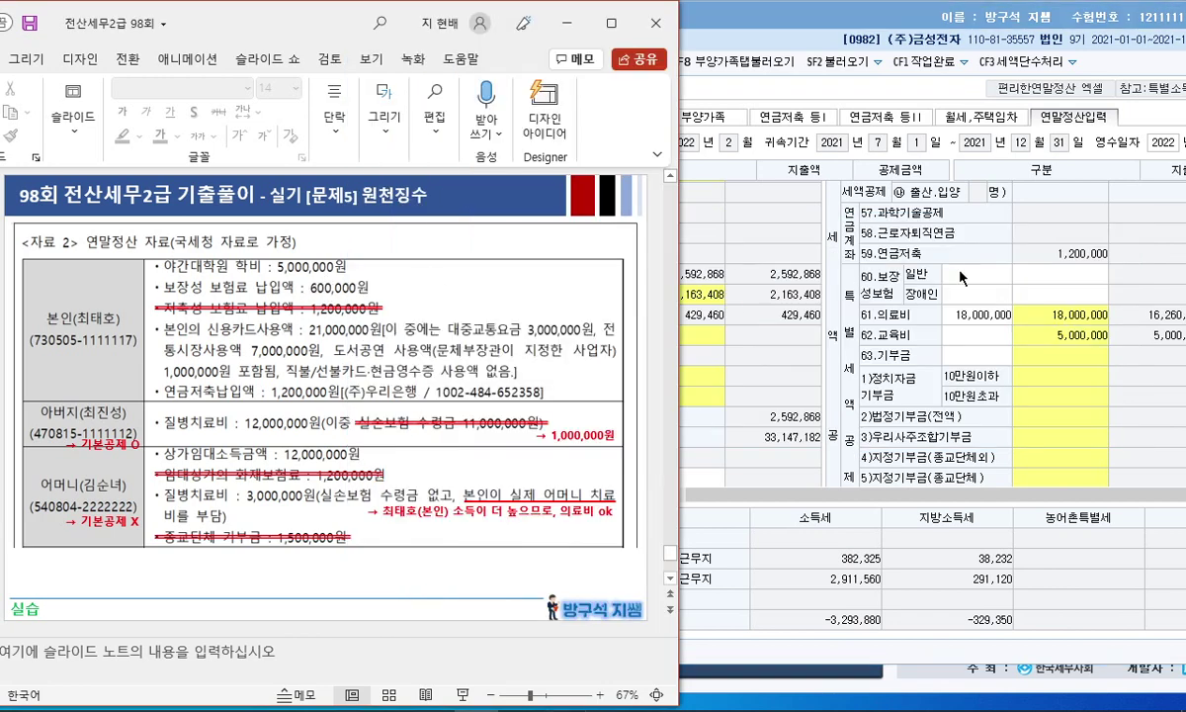
{"action": "left_click", "coordinate": [1057, 275]}
{"action": "type", "text": "600000"}
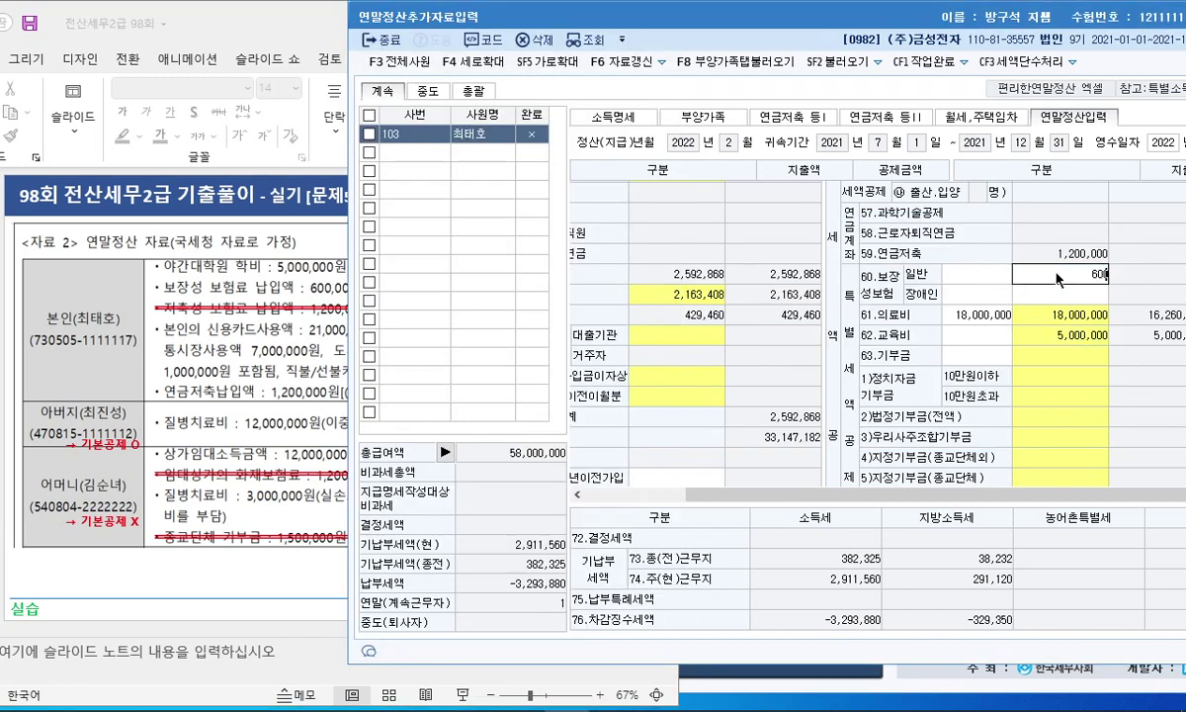
{"action": "key", "text": "Return"}
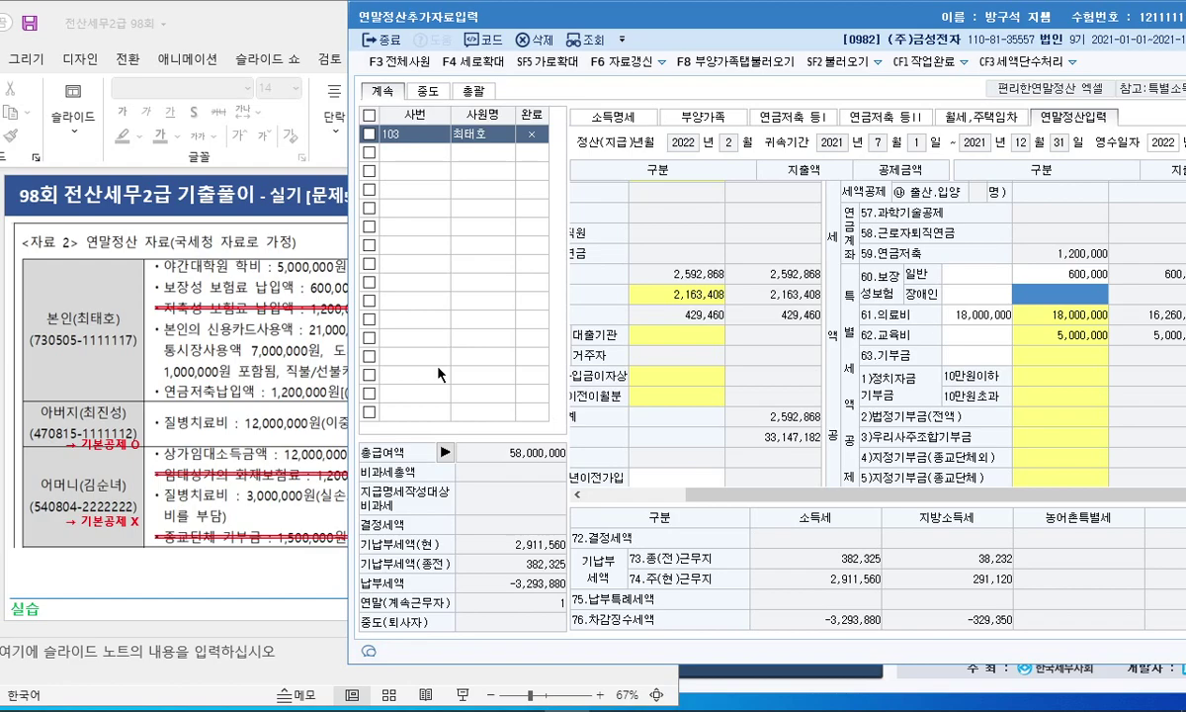
Step: Open the 42 신용카드 등 사용액 breakdown window for card usage entry
{"action": "left_click", "coordinate": [163, 377]}
{"action": "left_click_drag", "start_coordinate": [336, 14], "coordinate": [211, 22]}
{"action": "left_click_drag", "start_coordinate": [639, 18], "coordinate": [796, 29]}
{"action": "left_click", "coordinate": [328, 269]}
{"action": "scroll", "coordinate": [240, 304], "scroll_direction": "down", "scroll_amount": 1}
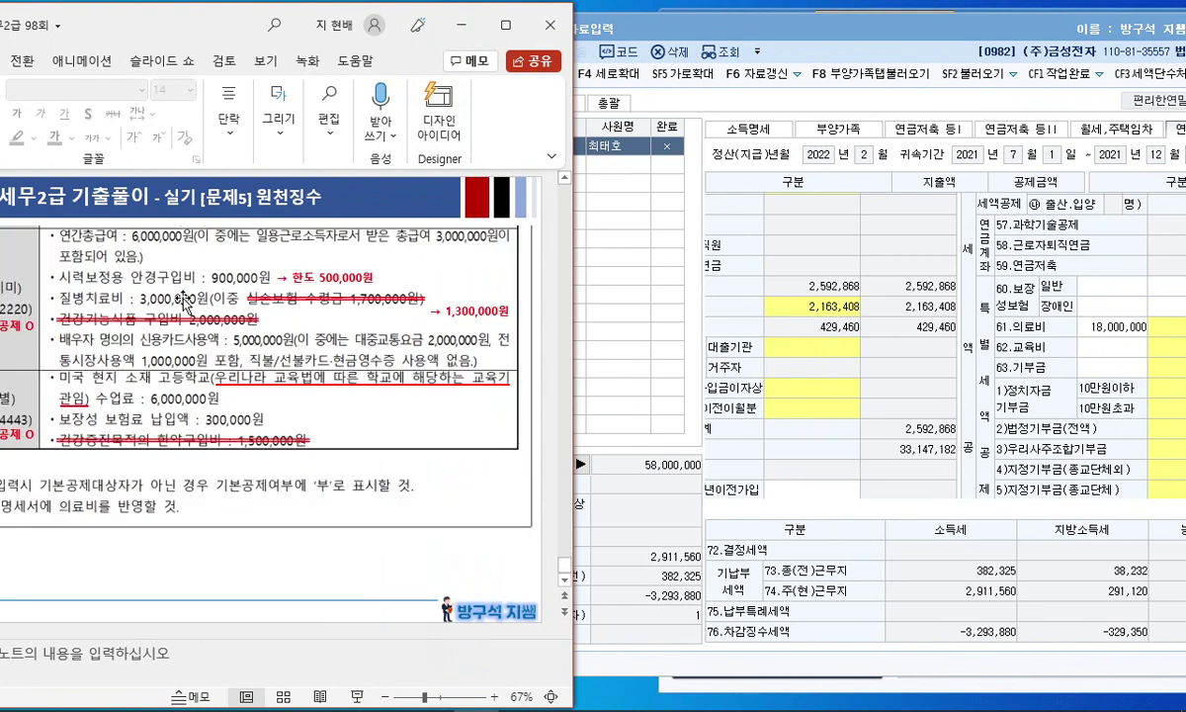
{"action": "scroll", "coordinate": [268, 292], "scroll_direction": "up", "scroll_amount": 1}
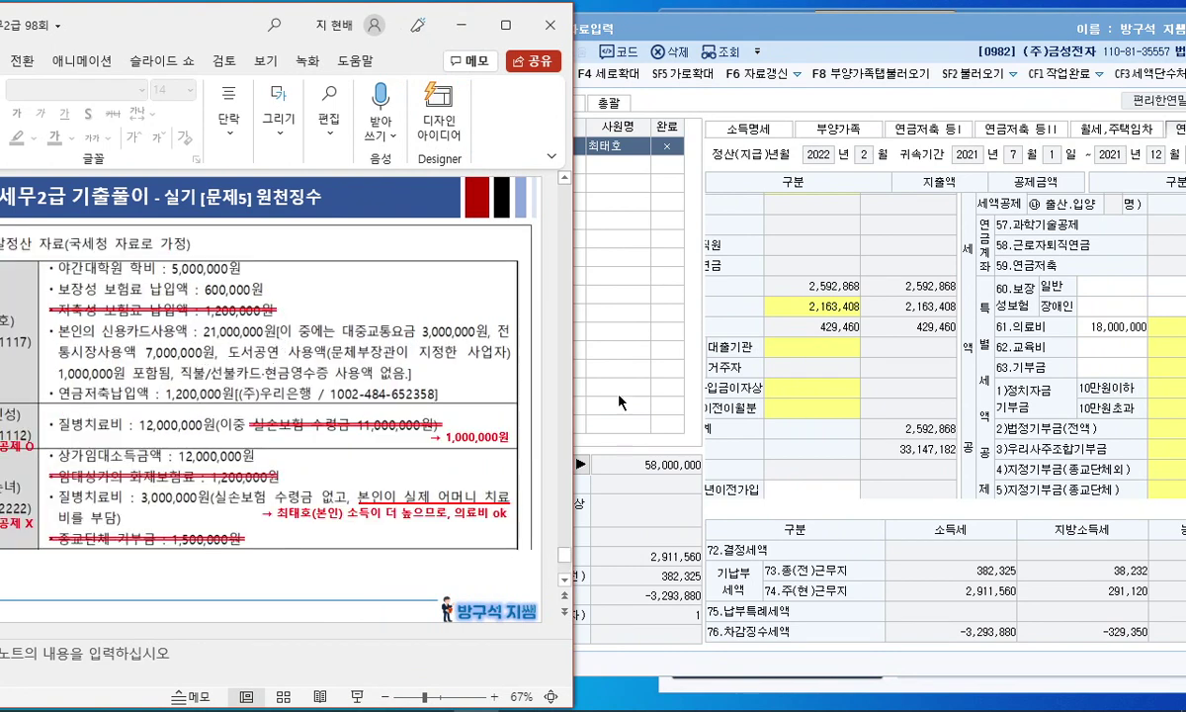
{"action": "left_click", "coordinate": [777, 361]}
{"action": "scroll", "coordinate": [776, 362], "scroll_direction": "down", "scroll_amount": 1}
{"action": "scroll", "coordinate": [786, 484], "scroll_direction": "down", "scroll_amount": 1}
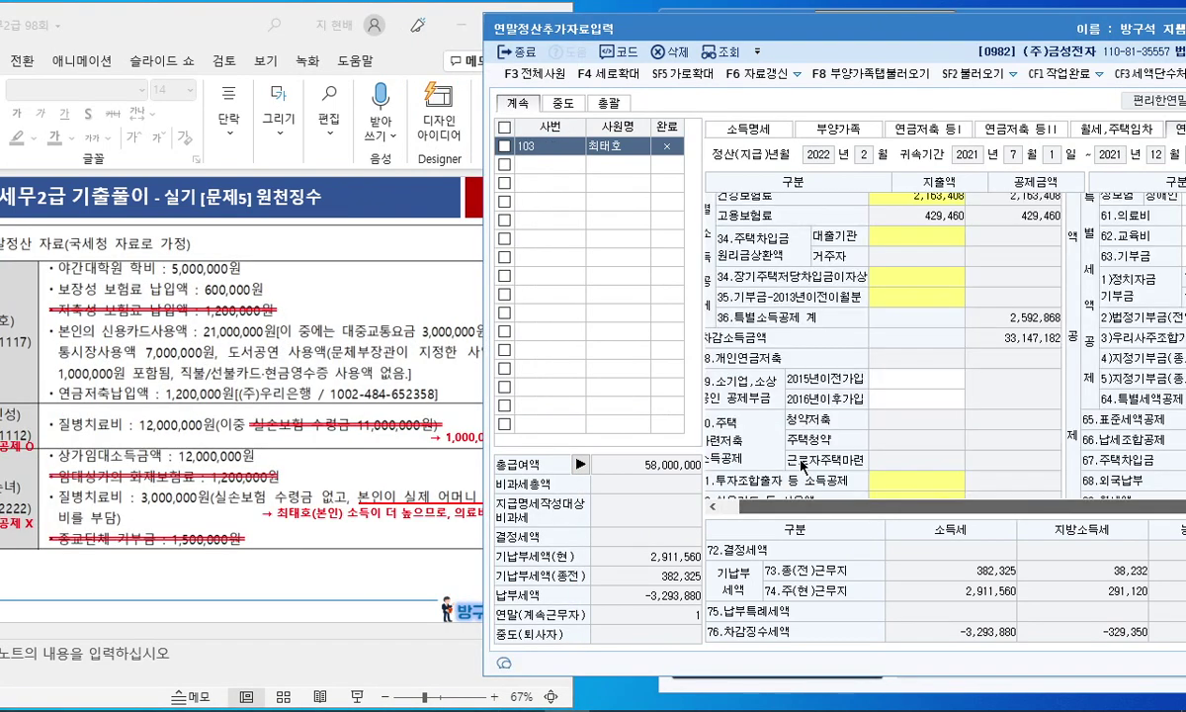
{"action": "scroll", "coordinate": [799, 391], "scroll_direction": "down", "scroll_amount": 1}
{"action": "left_click", "coordinate": [896, 390]}
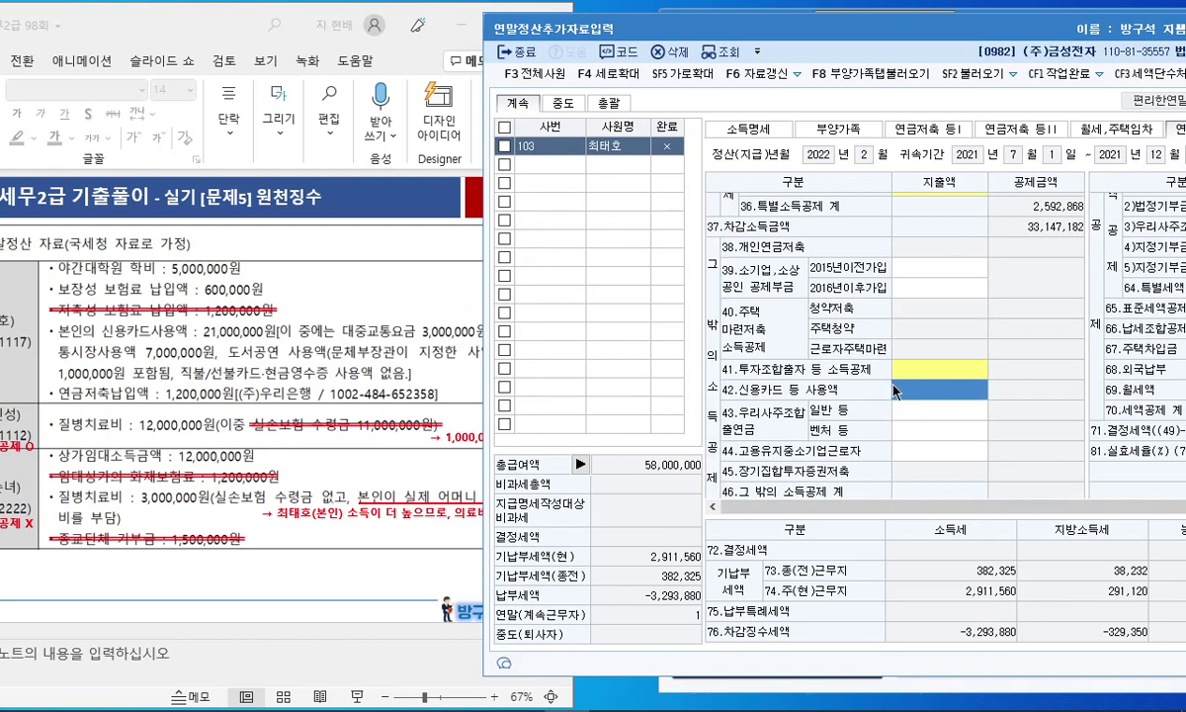
{"action": "double_click", "coordinate": [895, 390]}
{"action": "left_click_drag", "start_coordinate": [570, 13], "coordinate": [847, 36]}
Step: Enter initial amounts: transit 3,000,000, traditional market 7,000,000, books/performances 1,000,000
{"action": "left_click", "coordinate": [721, 200]}
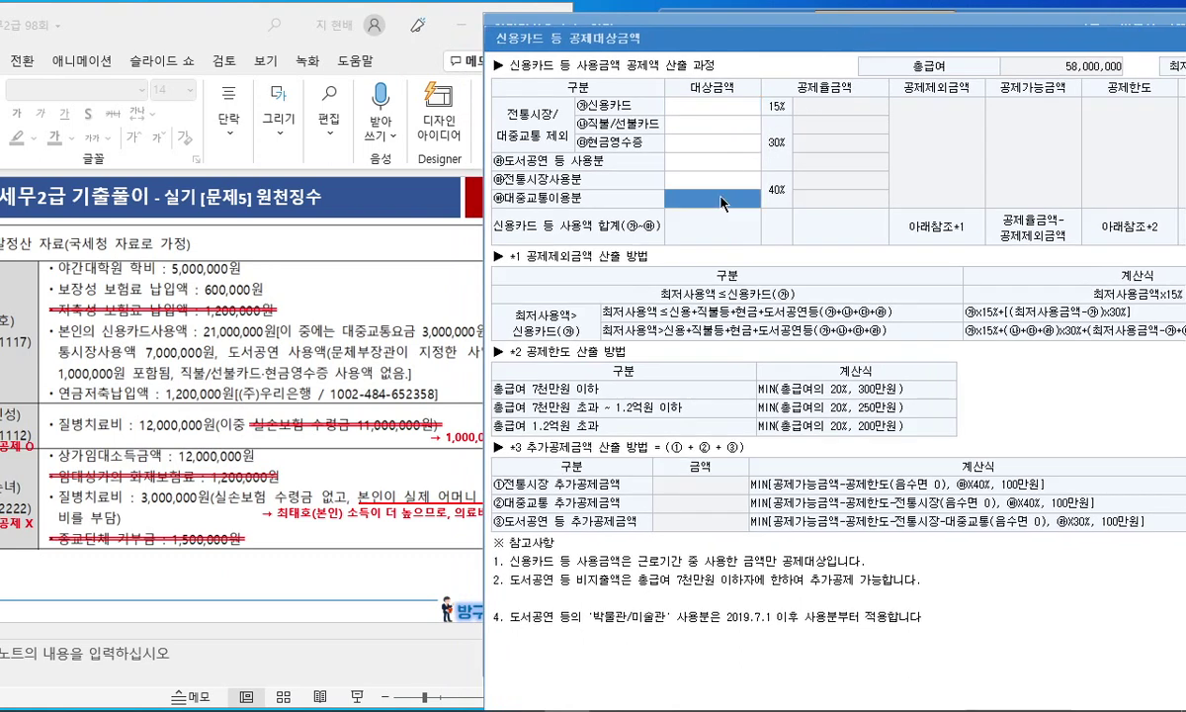
{"action": "type", "text": "3000000"}
{"action": "left_click", "coordinate": [716, 182]}
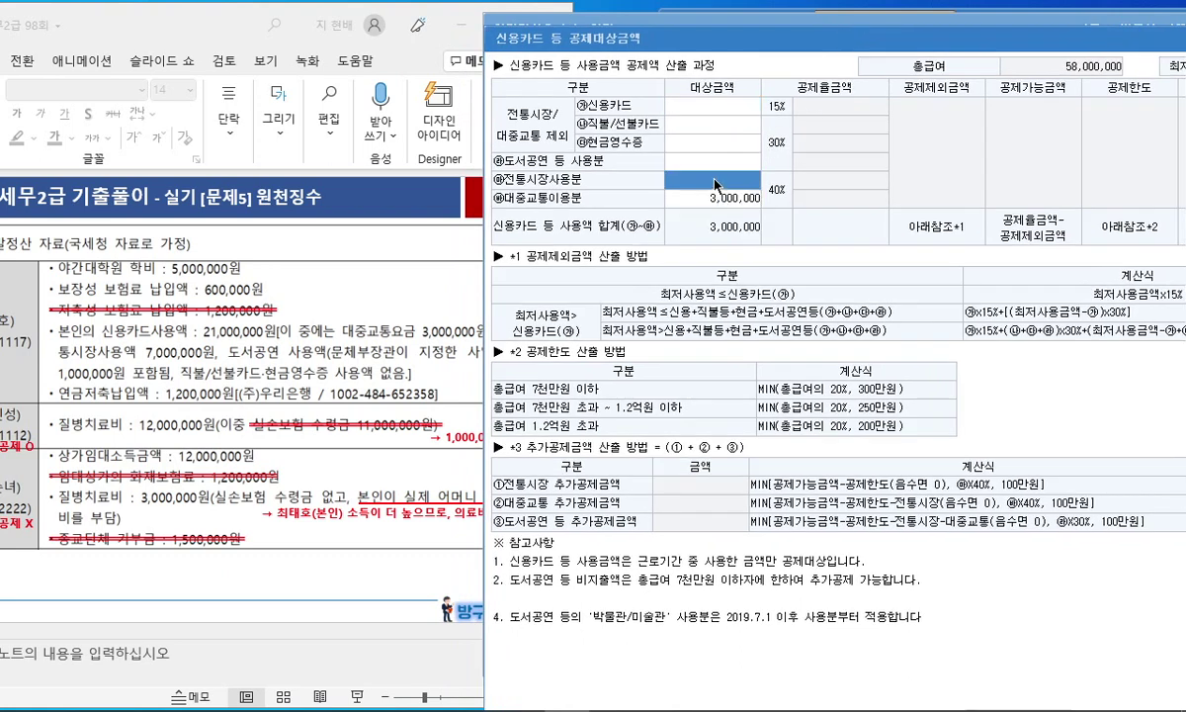
{"action": "type", "text": "7000"}
{"action": "key", "text": "Return"}
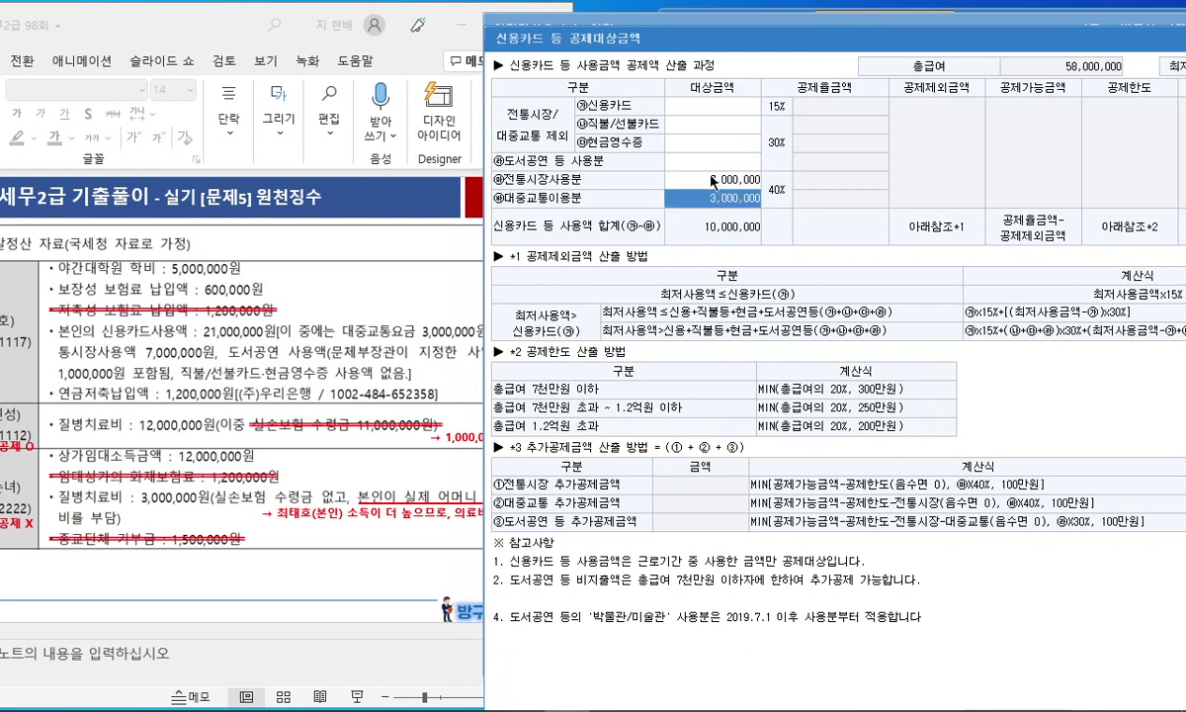
{"action": "left_click", "coordinate": [705, 163]}
{"action": "type", "text": "1,000,000"}
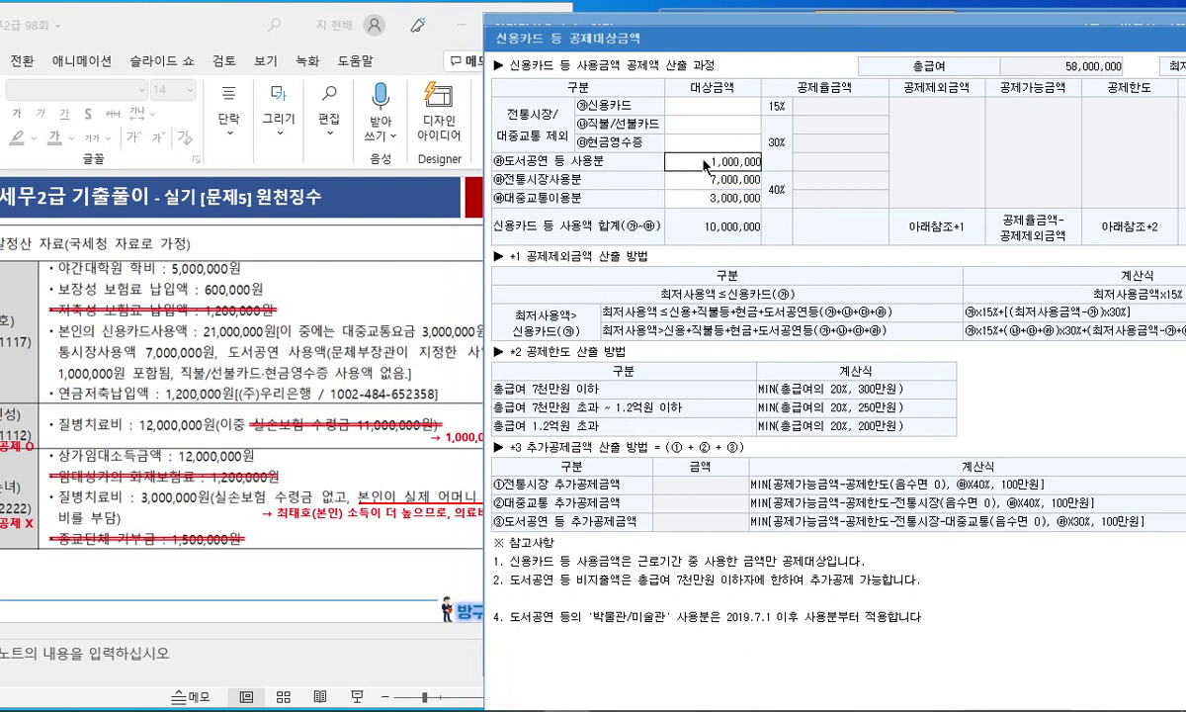
{"action": "key", "text": "Return"}
{"action": "mouse_move", "coordinate": [737, 244]}
{"action": "left_mouse_down"}
{"action": "mouse_move", "coordinate": [692, 220]}
{"action": "mouse_move", "coordinate": [648, 255]}
{"action": "left_mouse_up"}
{"action": "mouse_move", "coordinate": [219, 322]}
{"action": "left_mouse_down"}
{"action": "mouse_move", "coordinate": [188, 312]}
{"action": "mouse_move", "coordinate": [203, 331]}
{"action": "left_mouse_up"}
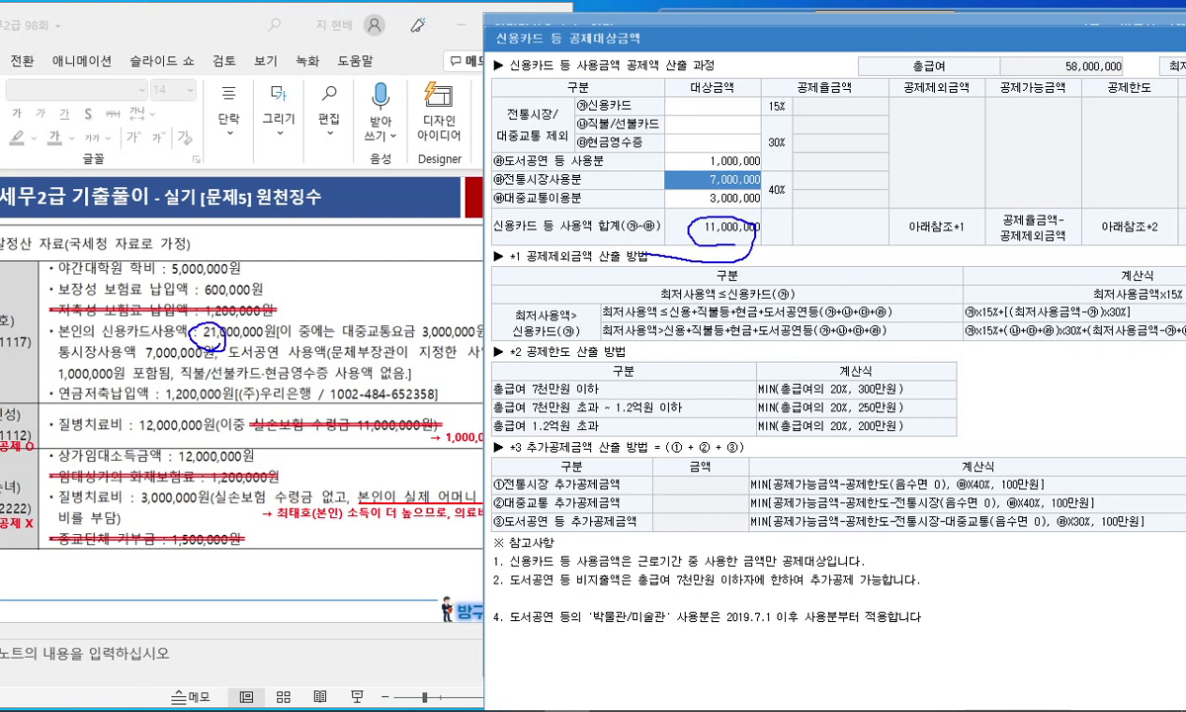
{"action": "key", "text": "Escape"}
Step: Enter 10,000,000 card spending, correct transit to 5,000,000 and market to 8,000,000, then close
{"action": "left_click", "coordinate": [683, 99]}
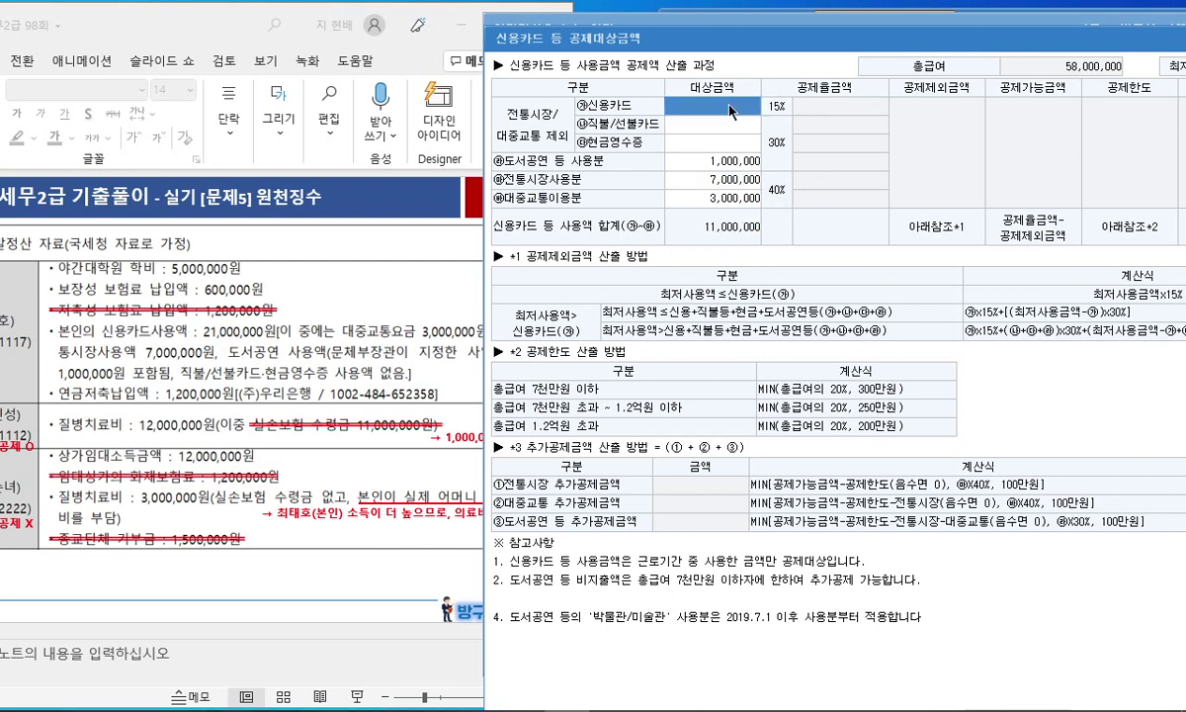
{"action": "type", "text": "10,000,000"}
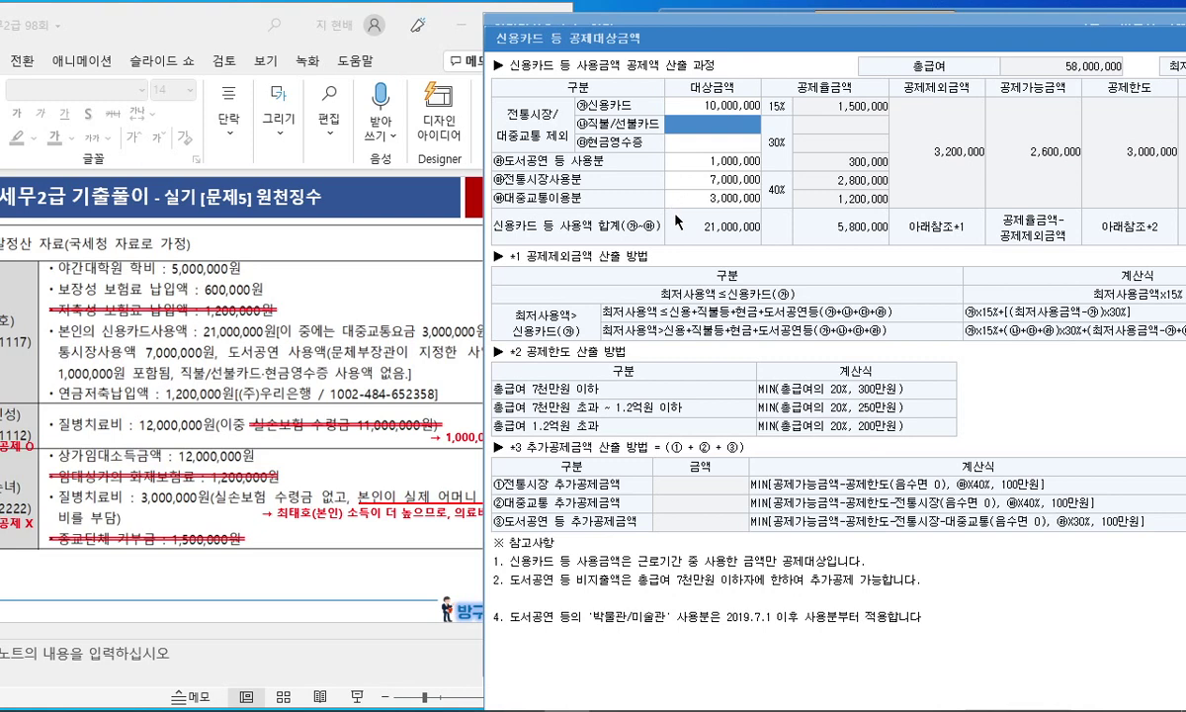
{"action": "left_click", "coordinate": [324, 343]}
{"action": "scroll", "coordinate": [359, 311], "scroll_direction": "down", "scroll_amount": 1}
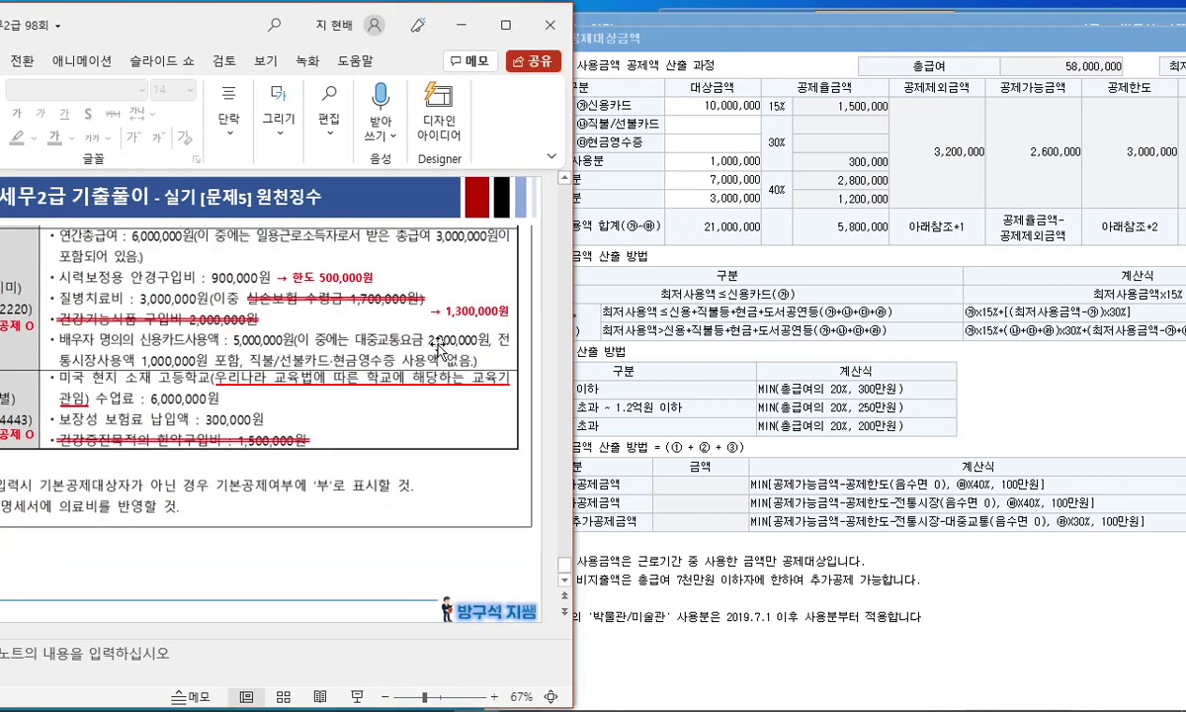
{"action": "left_click", "coordinate": [719, 198]}
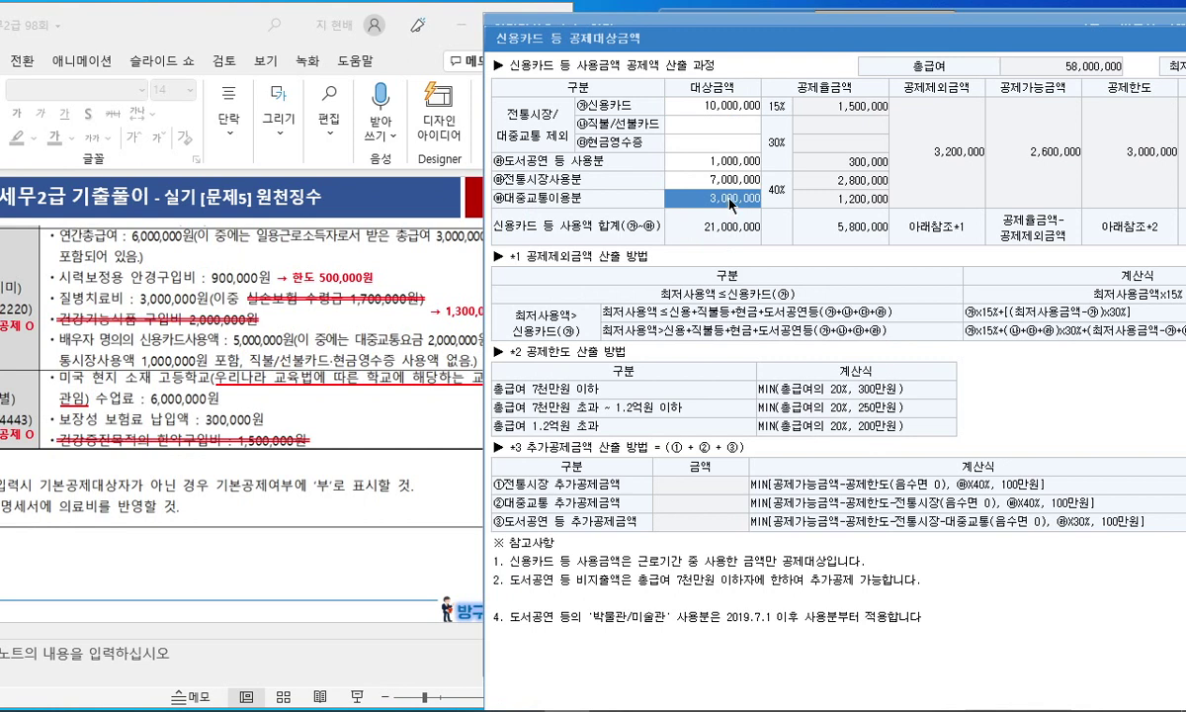
{"action": "type", "text": "5000000"}
{"action": "key", "text": "Return"}
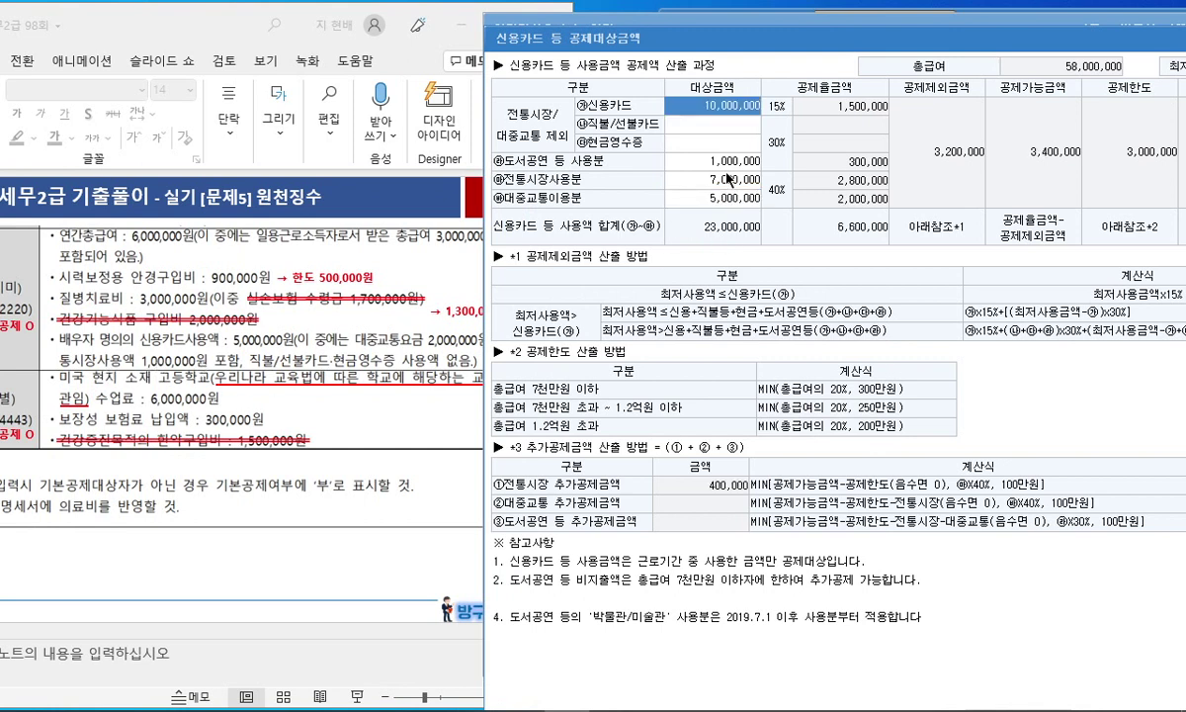
{"action": "left_click", "coordinate": [729, 179]}
{"action": "type", "text": "8000000"}
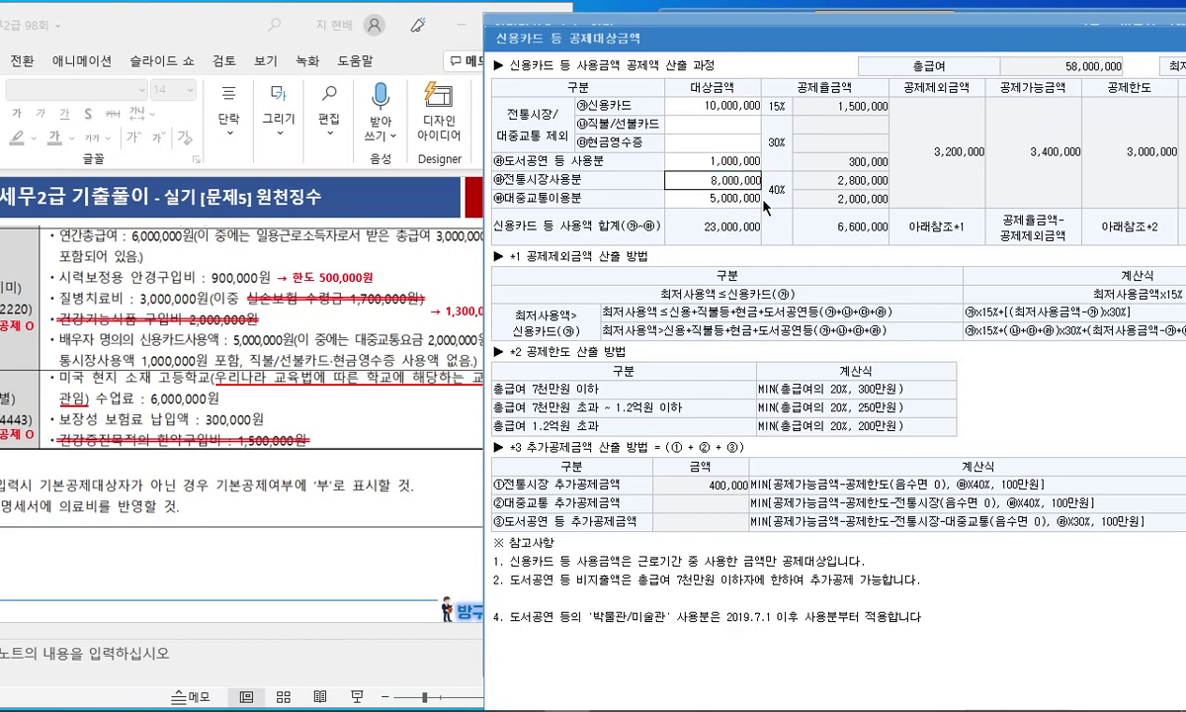
{"action": "key", "text": "Return"}
{"action": "left_click_drag", "start_coordinate": [748, 39], "coordinate": [479, 50]}
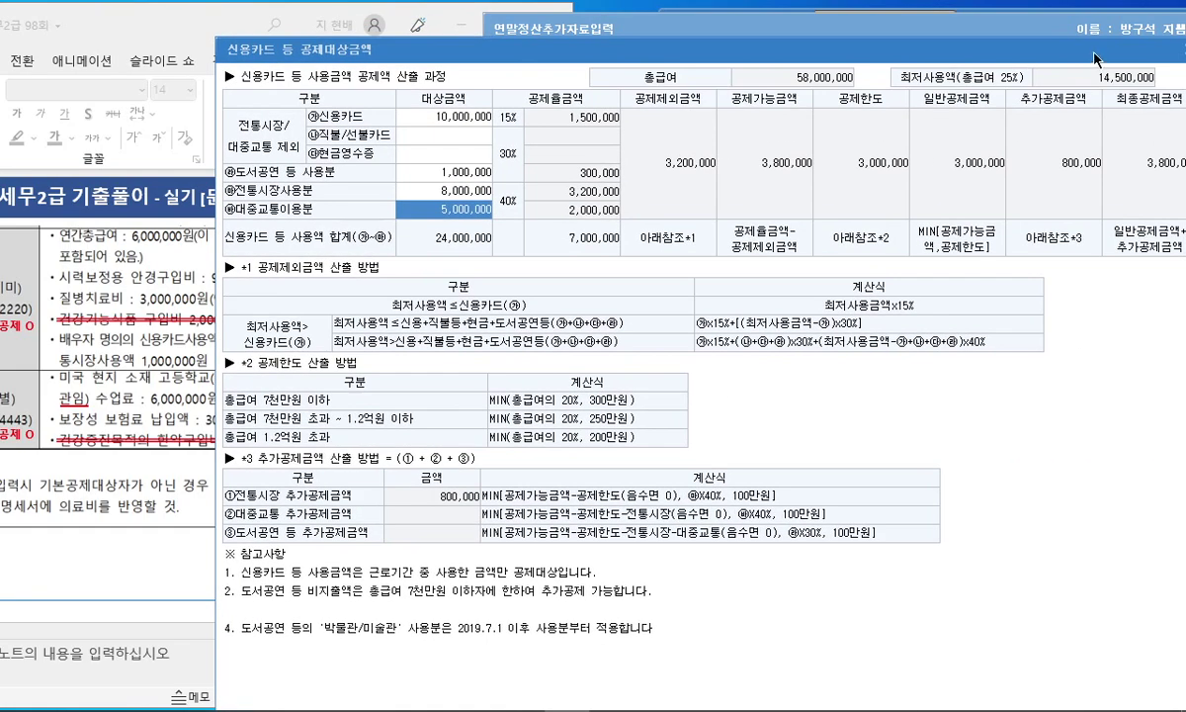
{"action": "left_click_drag", "start_coordinate": [1094, 55], "coordinate": [972, 47]}
{"action": "left_click", "coordinate": [1070, 44]}
Step: Review the 배우자/자녀 data slide, then return to the 연말정산추가자료입력 window
{"action": "left_click", "coordinate": [421, 412]}
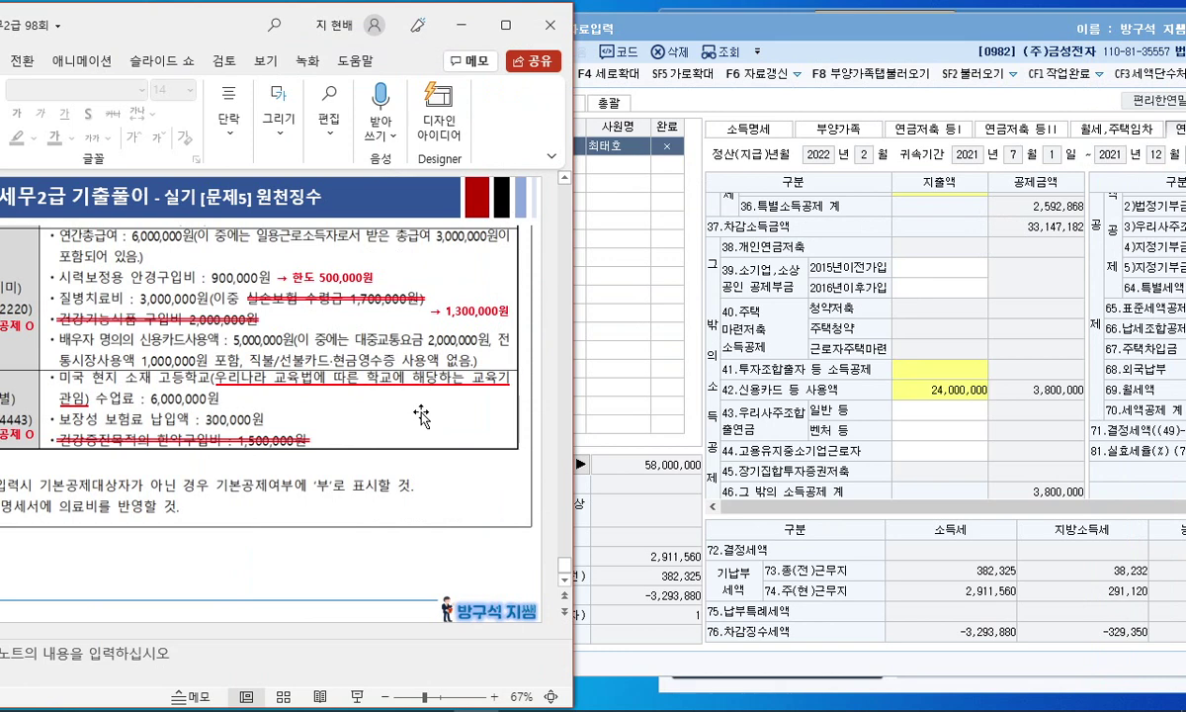
{"action": "scroll", "coordinate": [425, 392], "scroll_direction": "down", "scroll_amount": 1}
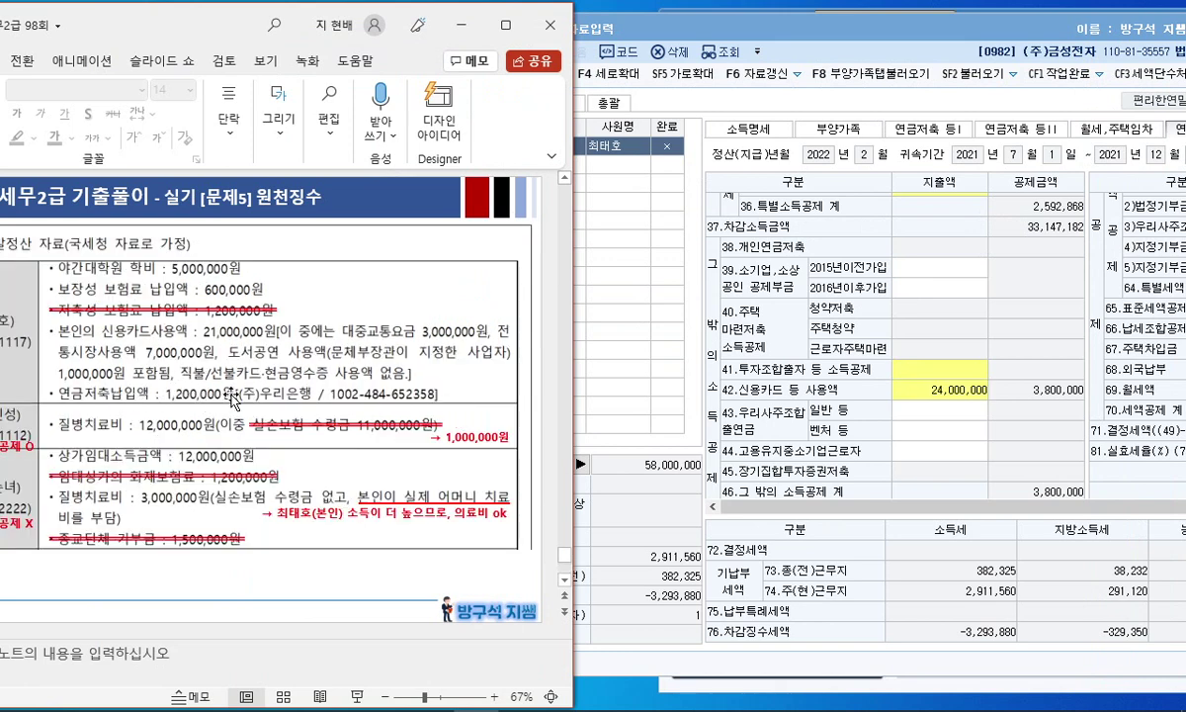
{"action": "left_click_drag", "start_coordinate": [218, 26], "coordinate": [283, 28]}
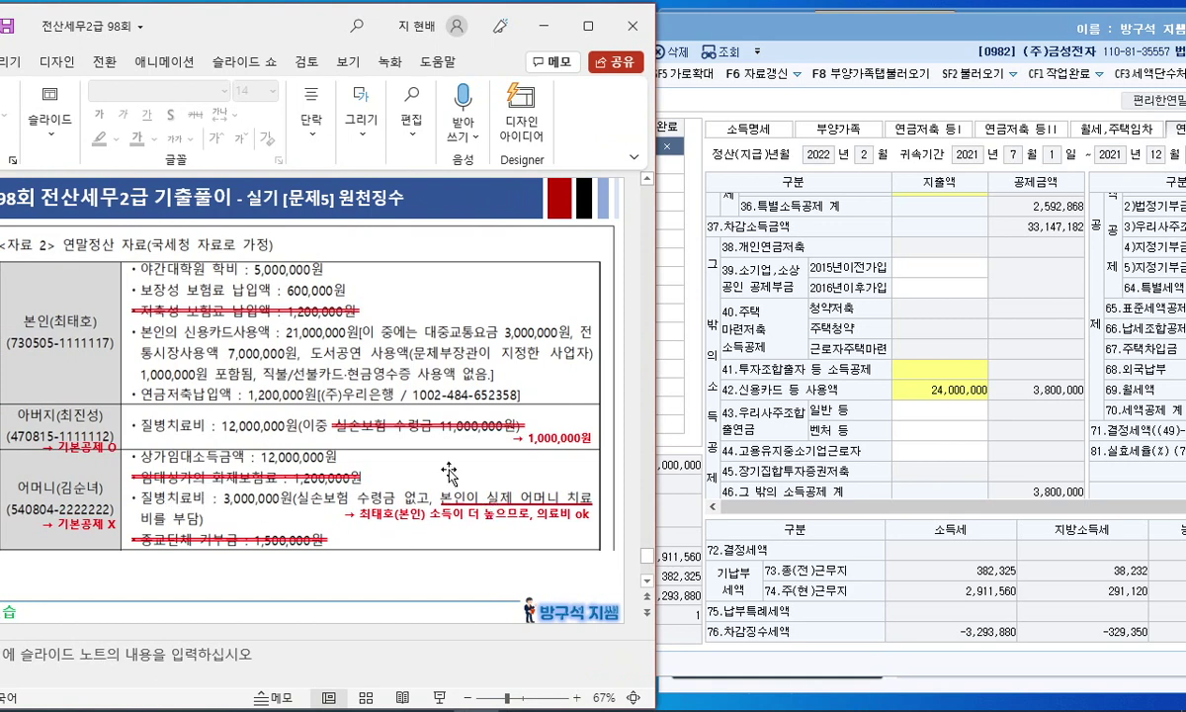
{"action": "scroll", "coordinate": [619, 327], "scroll_direction": "down", "scroll_amount": 1}
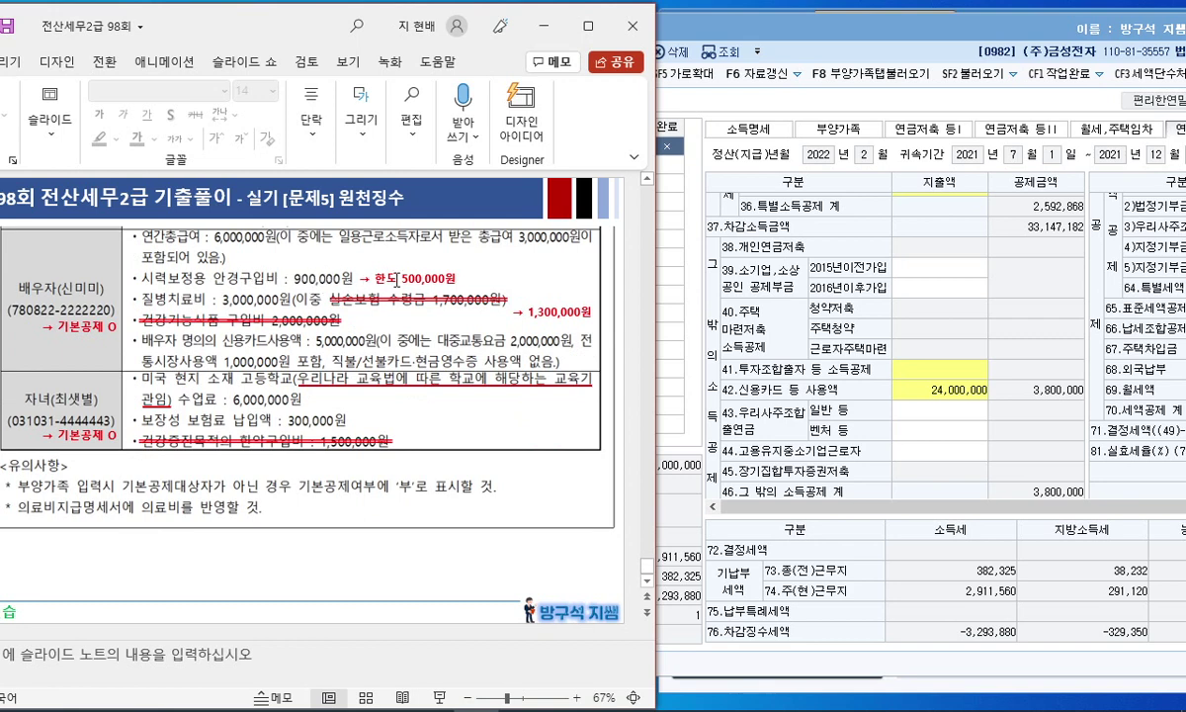
{"action": "left_click", "coordinate": [803, 466]}
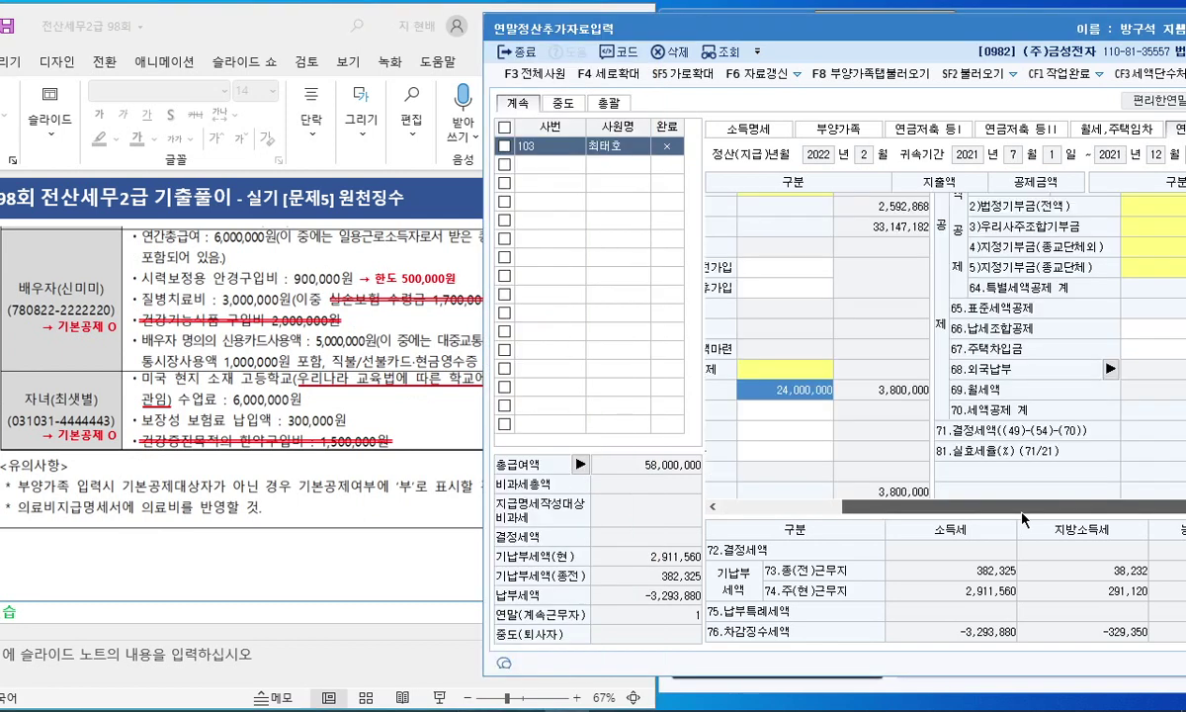
Step: Open the medical expense details and select the other dependents' 3,000,000 entry
{"action": "left_click_drag", "start_coordinate": [647, 33], "coordinate": [562, 43]}
{"action": "scroll", "coordinate": [1080, 371], "scroll_direction": "up", "scroll_amount": 2}
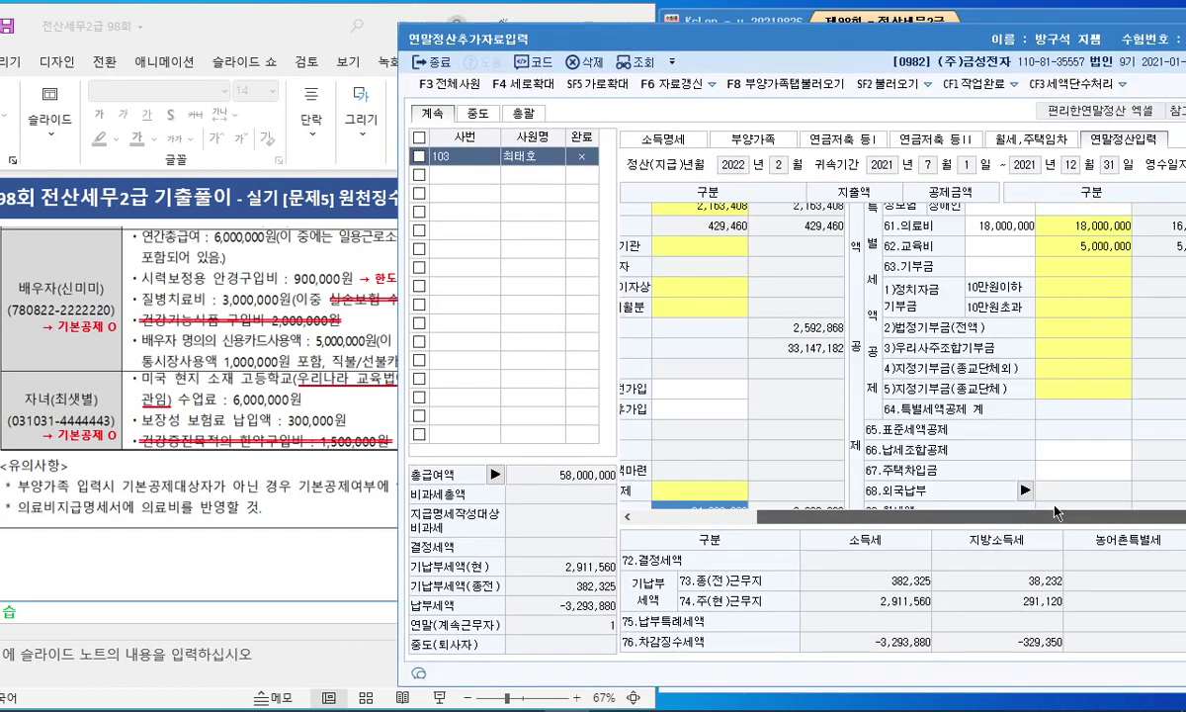
{"action": "left_click", "coordinate": [314, 486]}
{"action": "left_click", "coordinate": [1086, 227]}
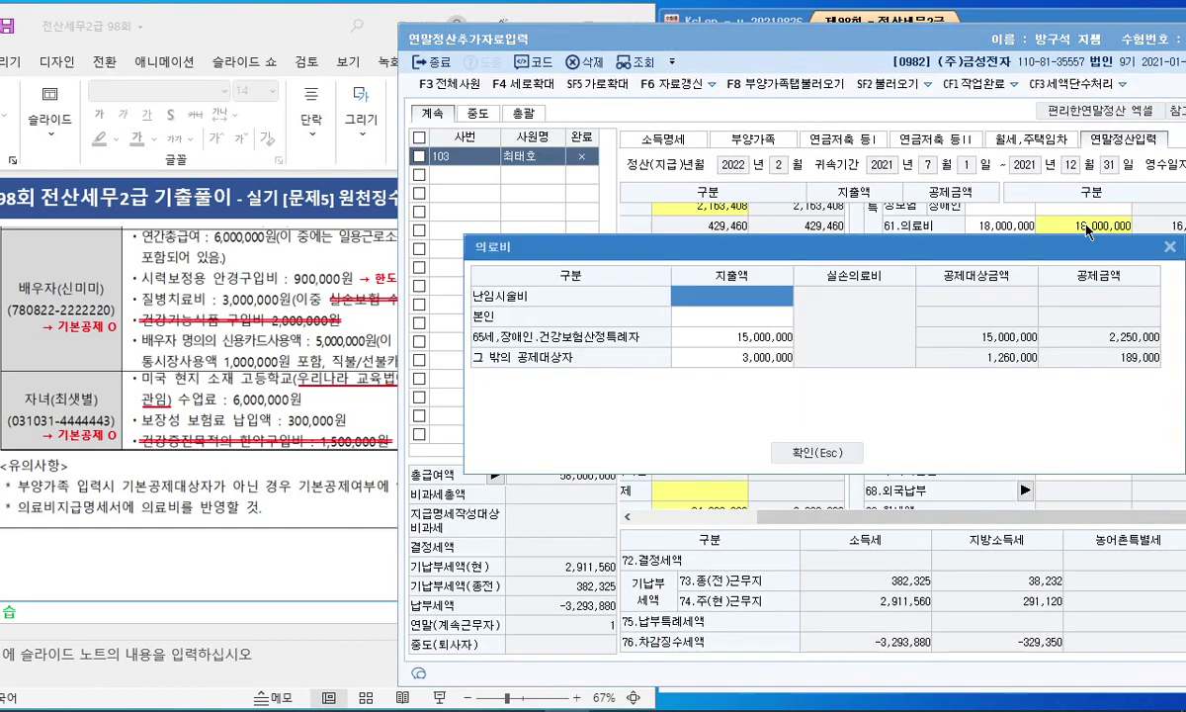
{"action": "left_click", "coordinate": [767, 360]}
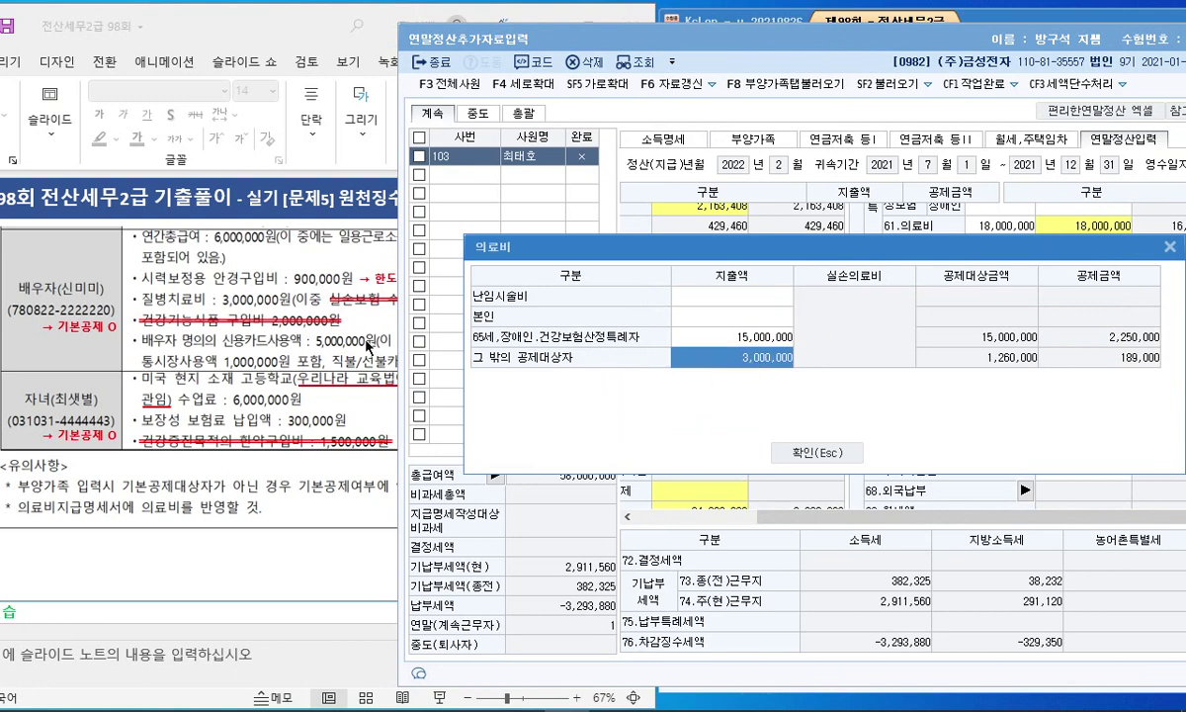
{"action": "left_click", "coordinate": [210, 326]}
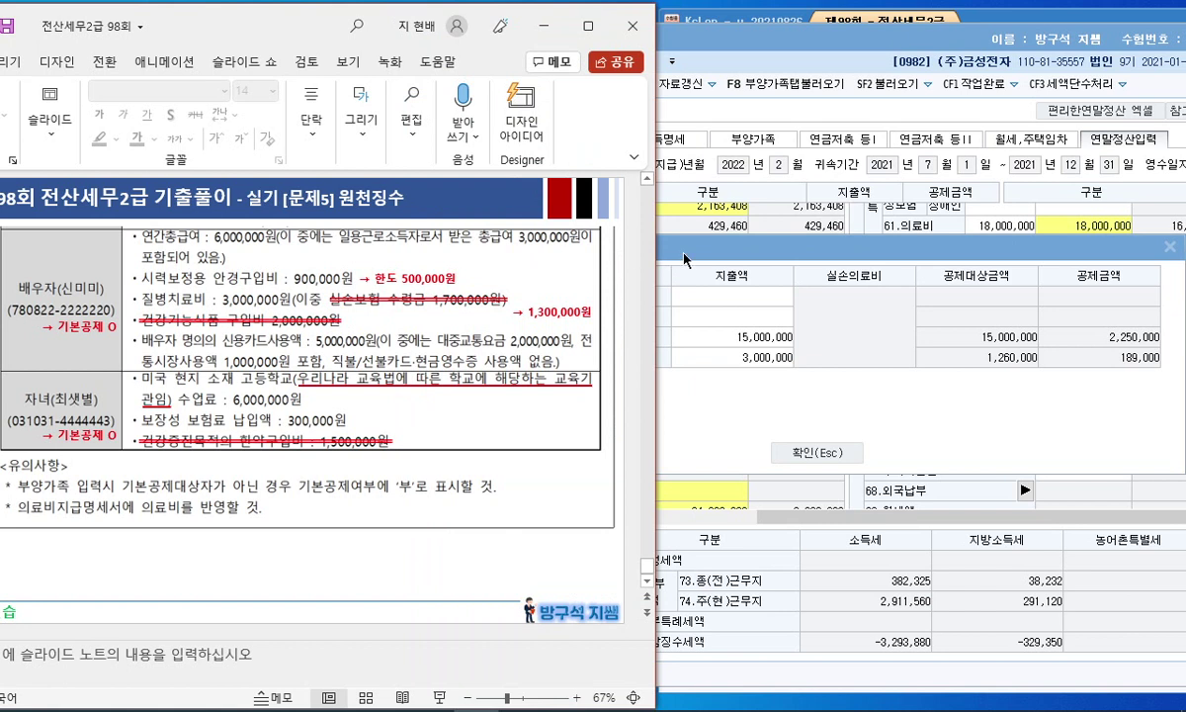
Step: Mark the eyeglasses expense and 500,000 limit on the slide, then close the medical breakdown
{"action": "left_click", "coordinate": [559, 427]}
{"action": "left_click", "coordinate": [558, 541]}
{"action": "mouse_move", "coordinate": [161, 273]}
{"action": "left_mouse_down"}
{"action": "mouse_move", "coordinate": [385, 277]}
{"action": "mouse_move", "coordinate": [425, 265]}
{"action": "mouse_move", "coordinate": [453, 281]}
{"action": "left_mouse_up"}
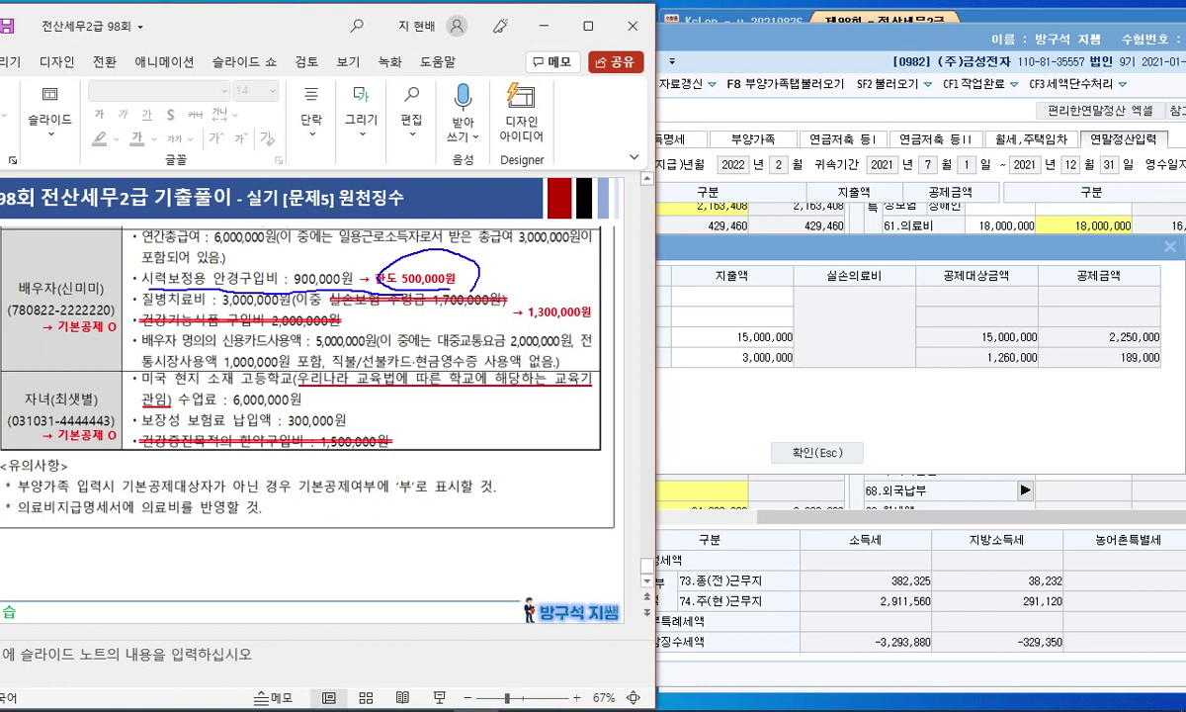
{"action": "key", "text": "e"}
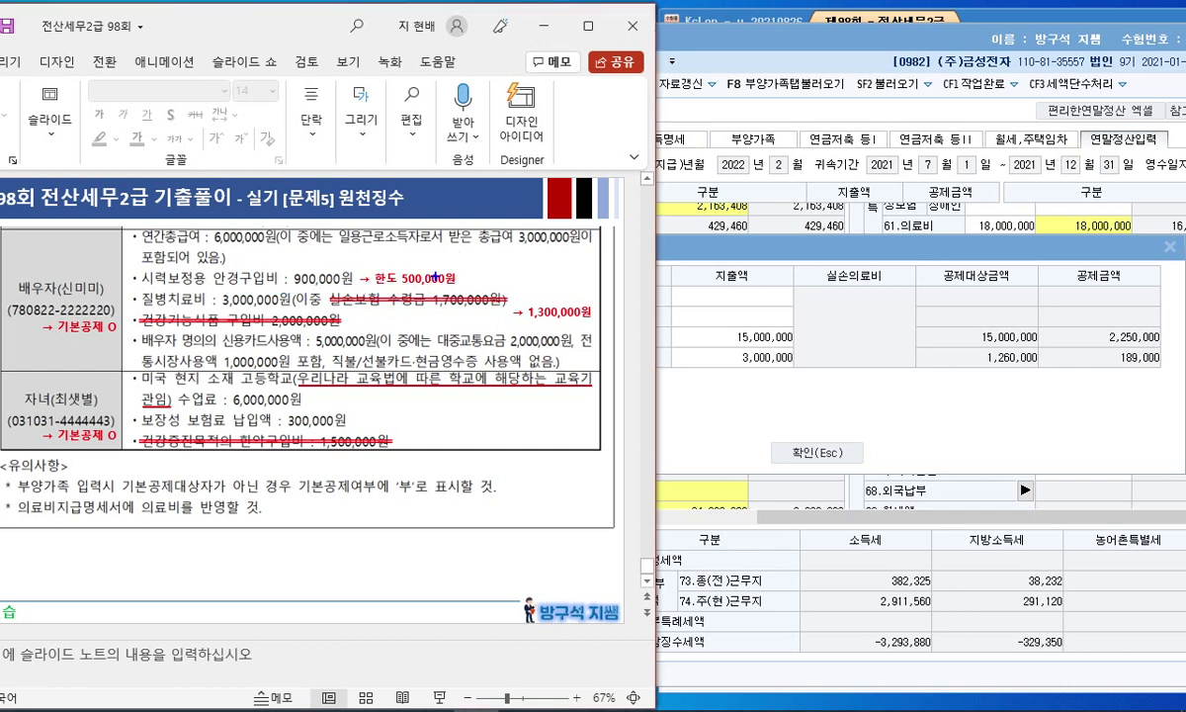
{"action": "left_click_drag", "start_coordinate": [425, 280], "coordinate": [406, 240]}
{"action": "left_click", "coordinate": [788, 342]}
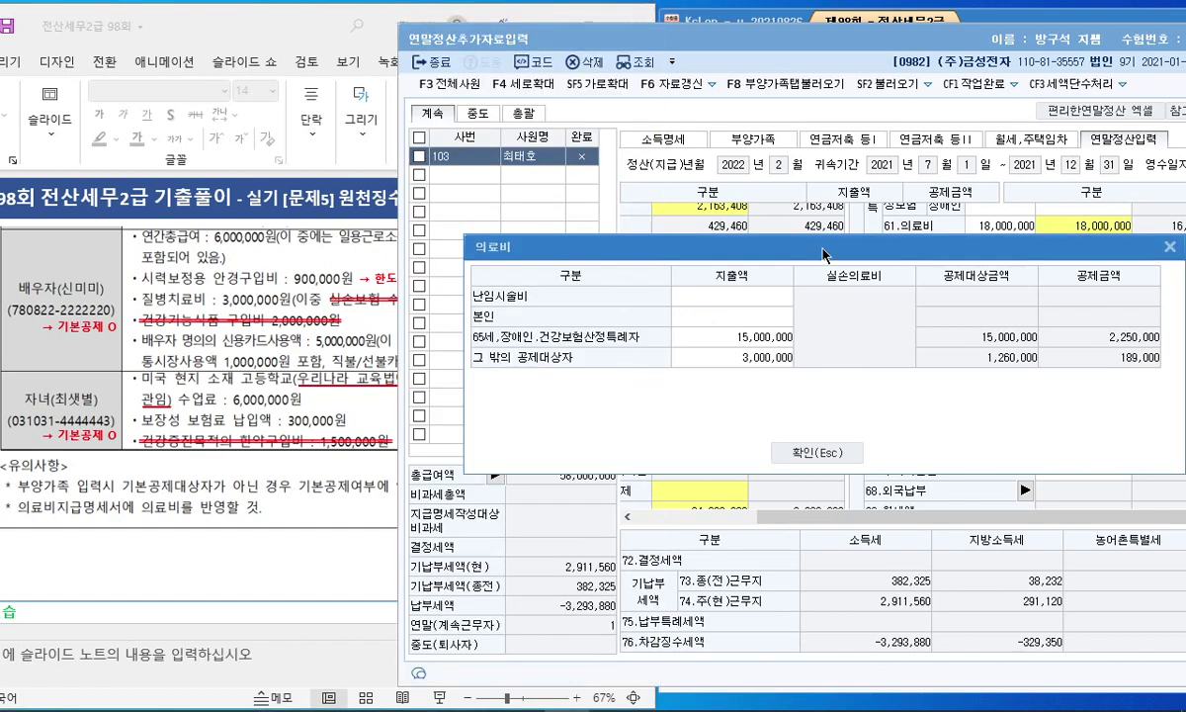
{"action": "left_click", "coordinate": [982, 228]}
Step: In 의료비지급명세서, change the spouse's 11.금액 to 3,500,000 and close the statement
{"action": "left_click_drag", "start_coordinate": [829, 44], "coordinate": [607, 64]}
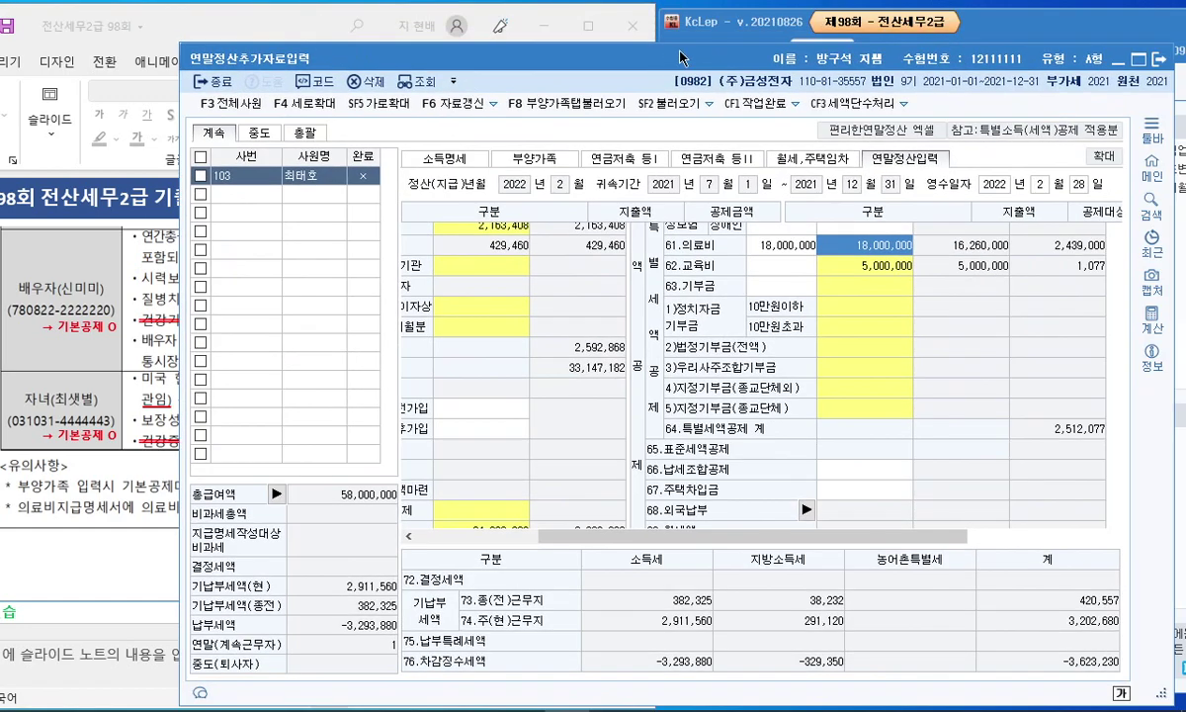
{"action": "left_click", "coordinate": [750, 32]}
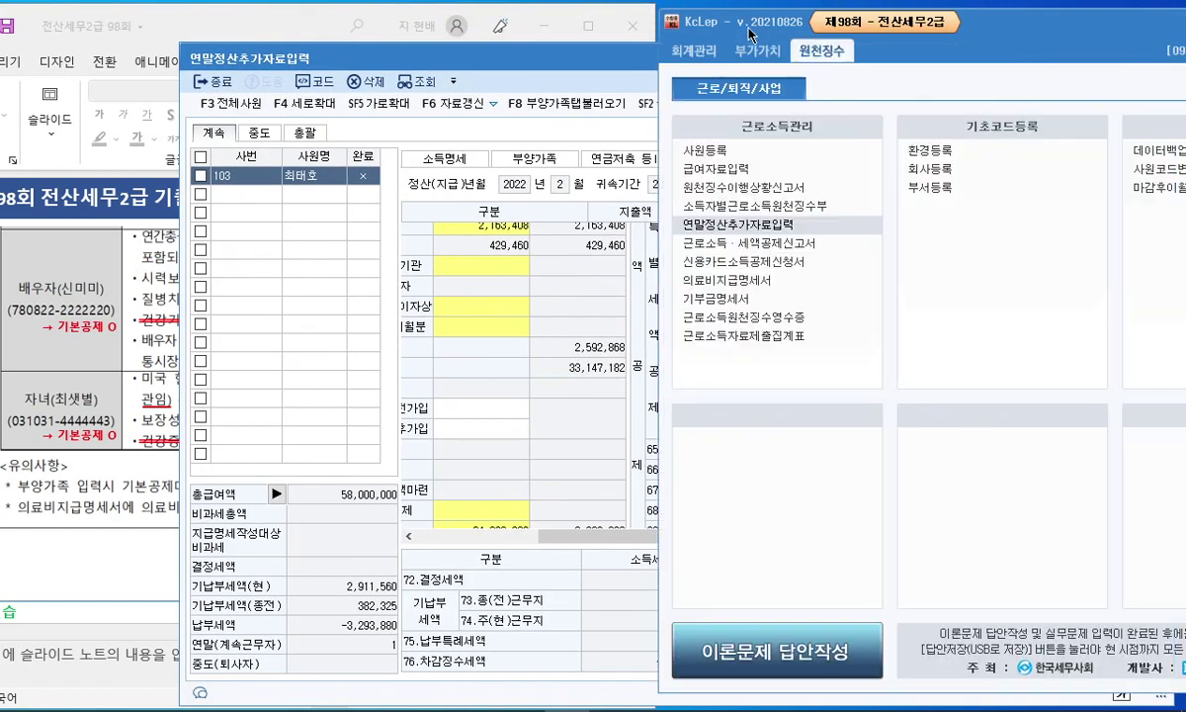
{"action": "left_click", "coordinate": [751, 281]}
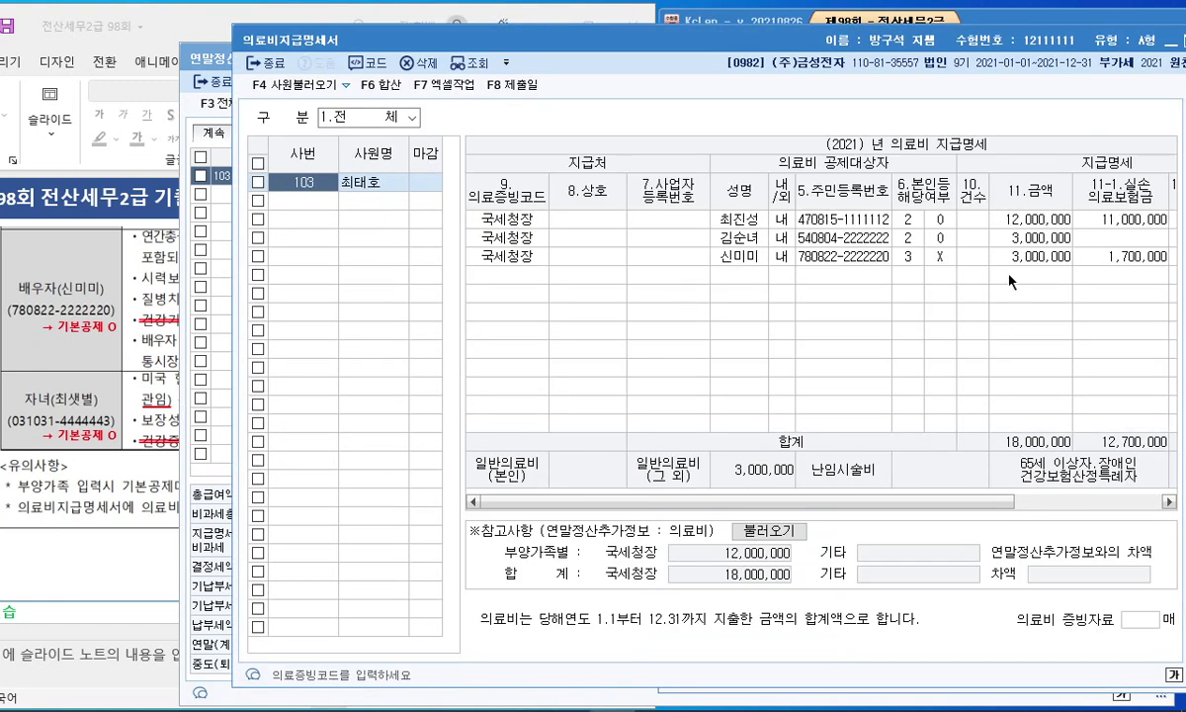
{"action": "left_click", "coordinate": [1019, 256]}
{"action": "type", "text": "3500000"}
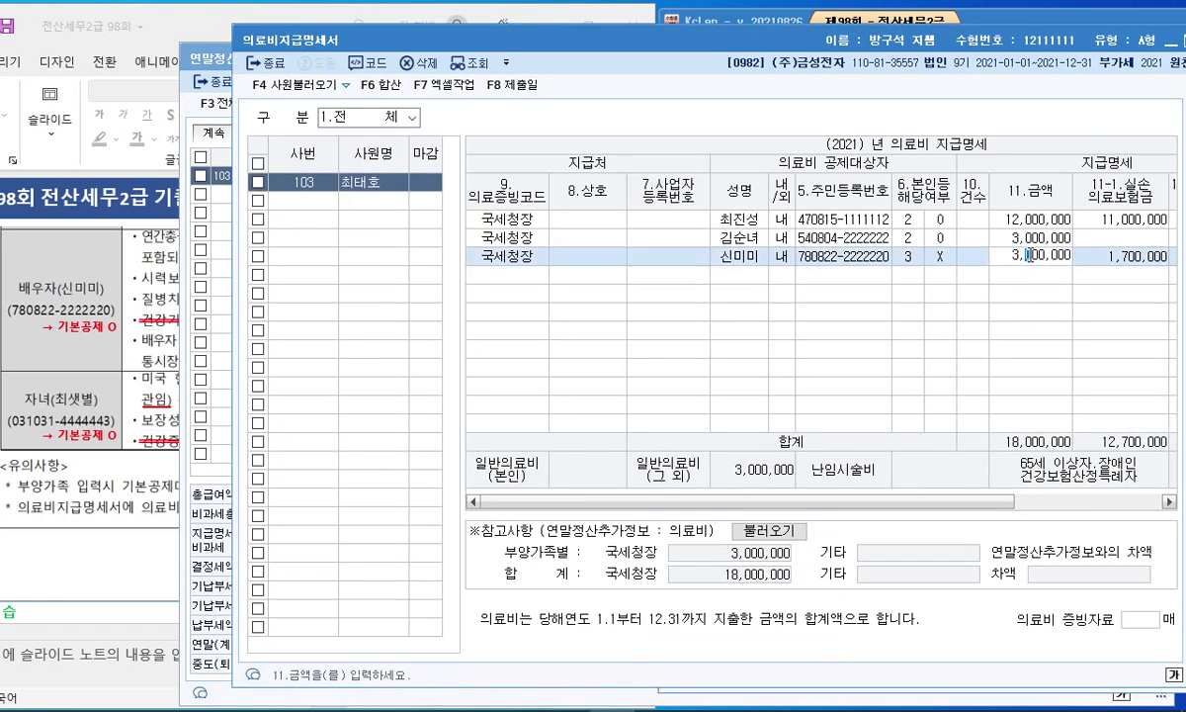
{"action": "left_click_drag", "start_coordinate": [941, 52], "coordinate": [872, 42]}
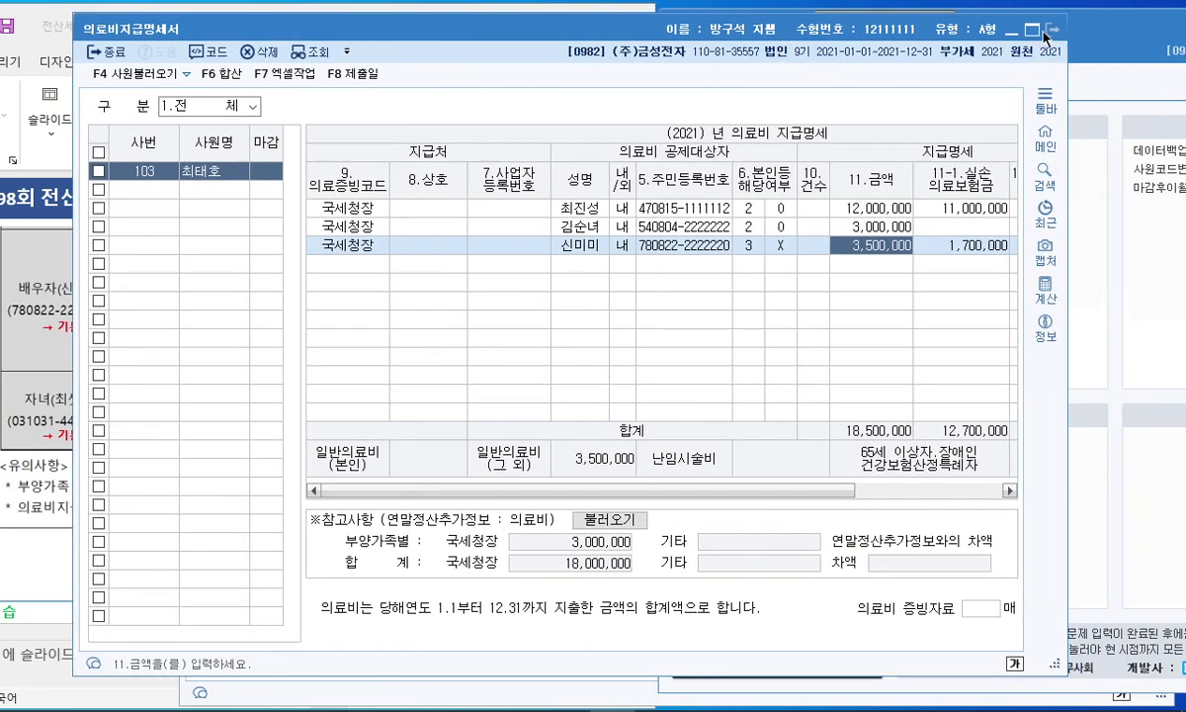
{"action": "left_click", "coordinate": [1052, 30]}
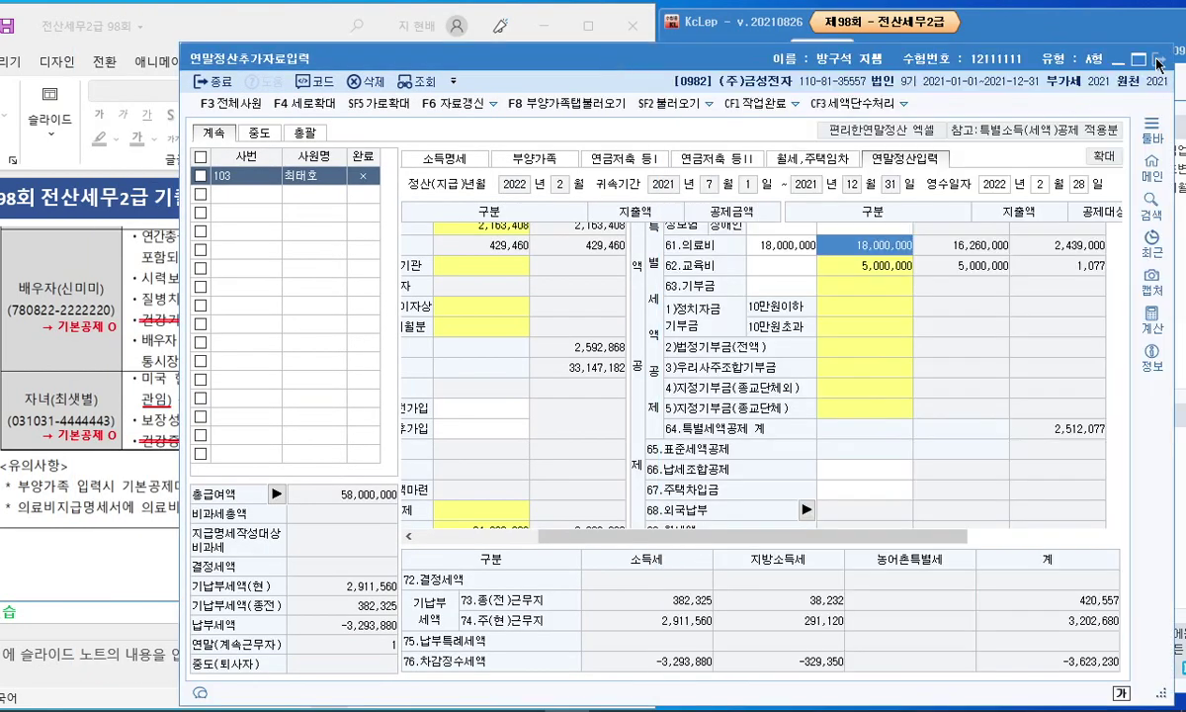
{"action": "left_click", "coordinate": [1159, 62]}
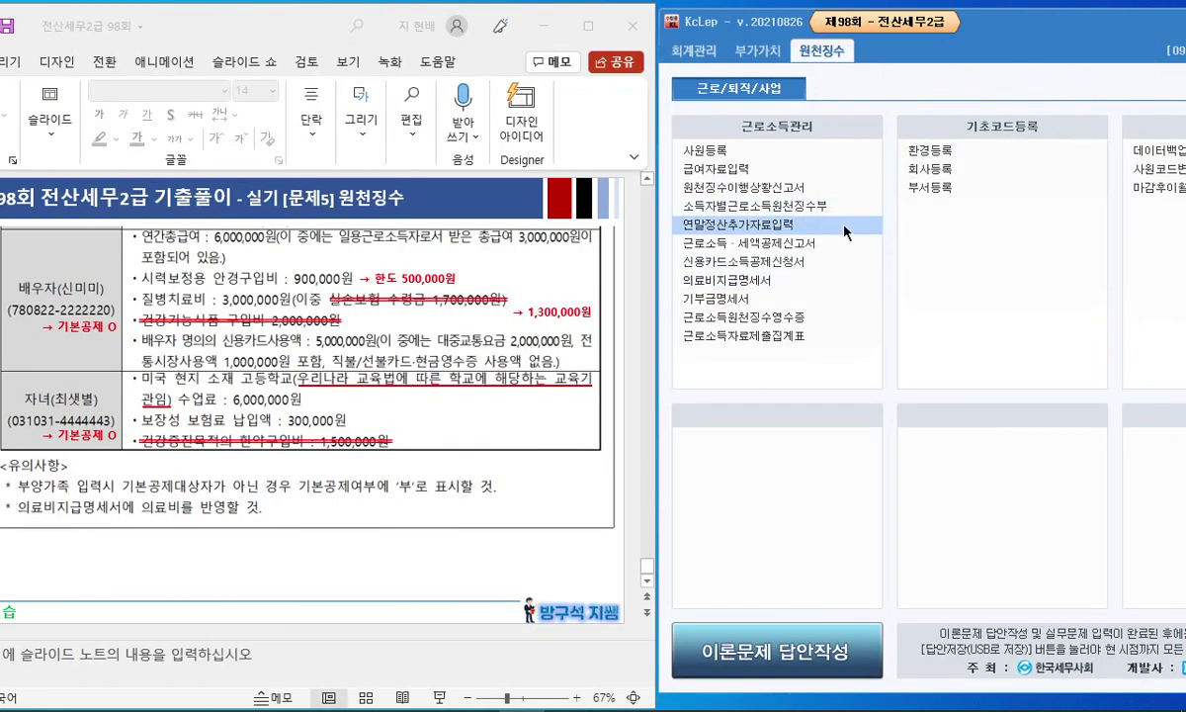
Step: Reopen employee 103's settlement and set 의료비 그 밖의 공제대상자 to 3,500,000, confirming the change
{"action": "left_click", "coordinate": [830, 222]}
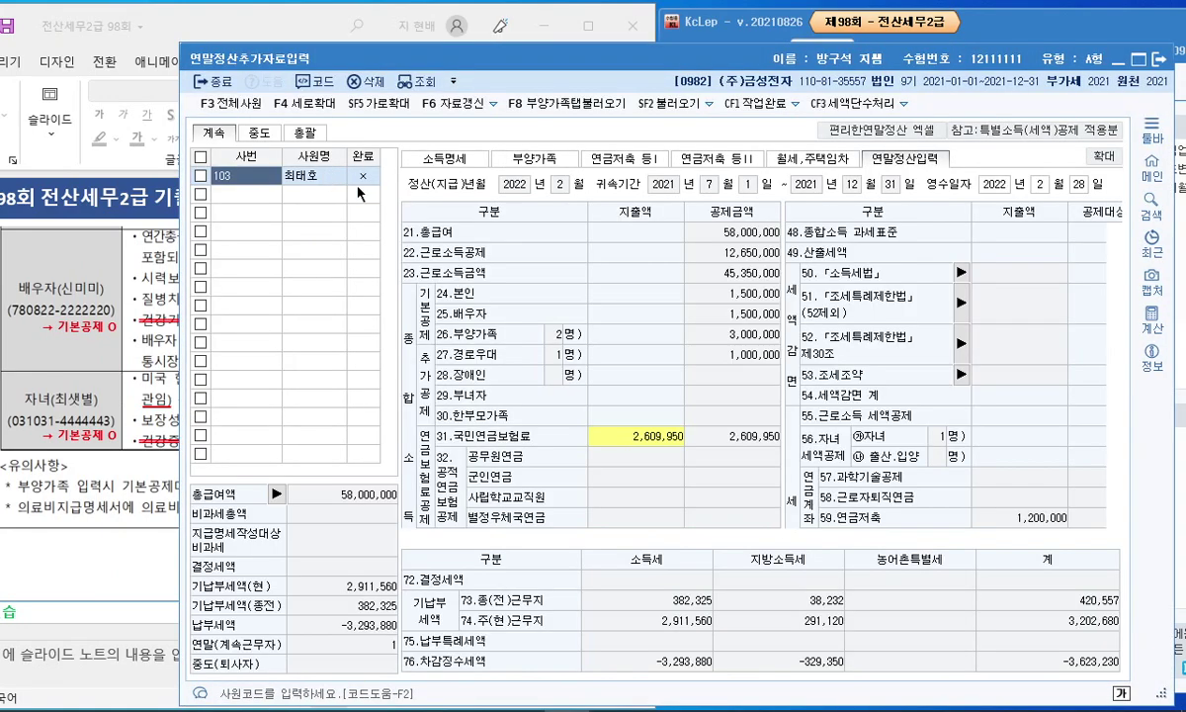
{"action": "scroll", "coordinate": [999, 435], "scroll_direction": "down", "scroll_amount": 3}
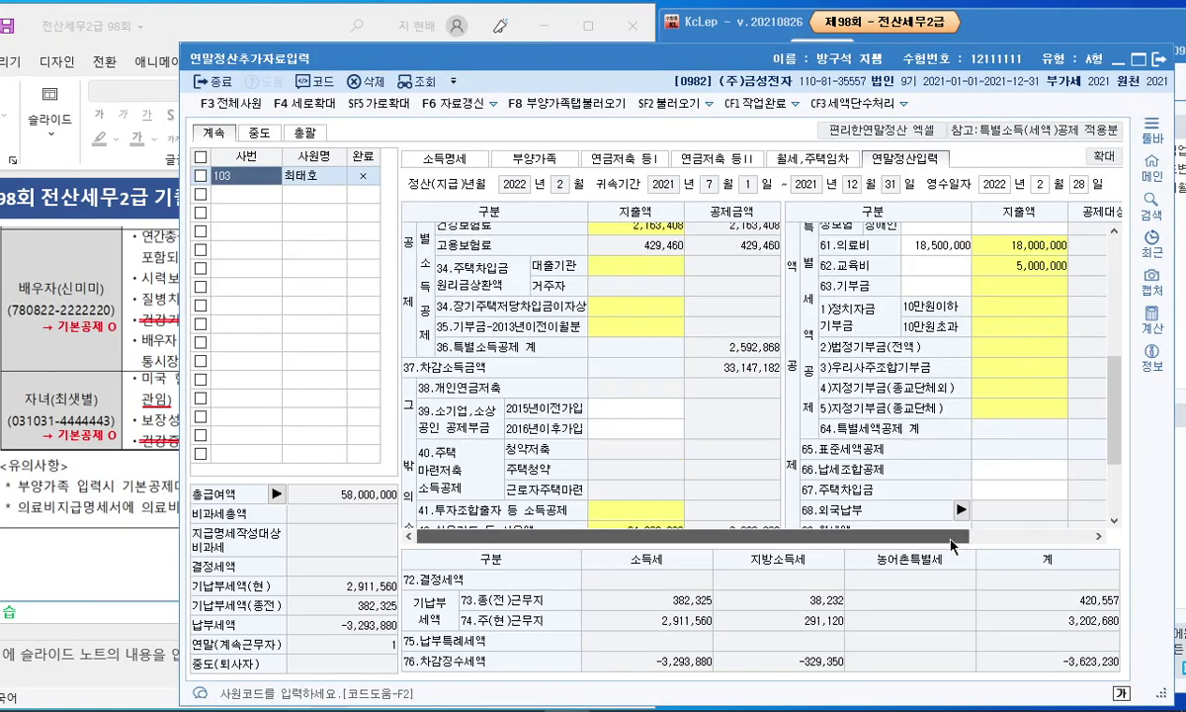
{"action": "left_click_drag", "start_coordinate": [950, 537], "coordinate": [1034, 539]}
{"action": "left_click", "coordinate": [853, 473]}
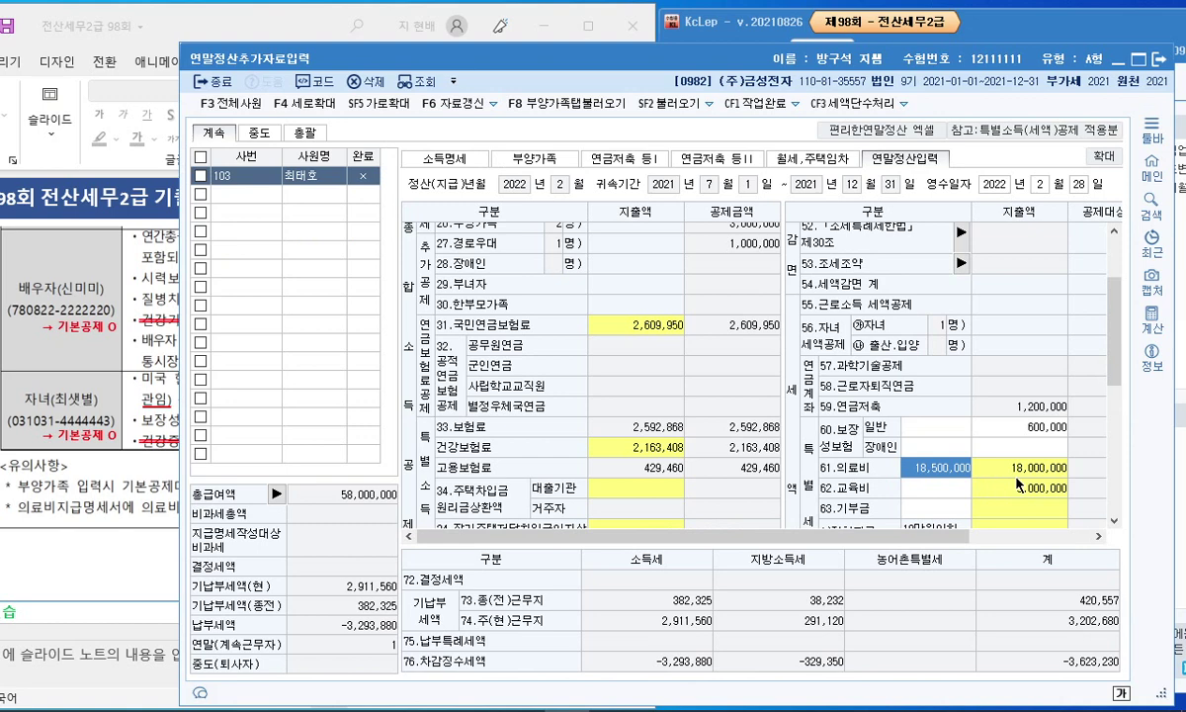
{"action": "key", "text": "Return"}
{"action": "left_click", "coordinate": [621, 377]}
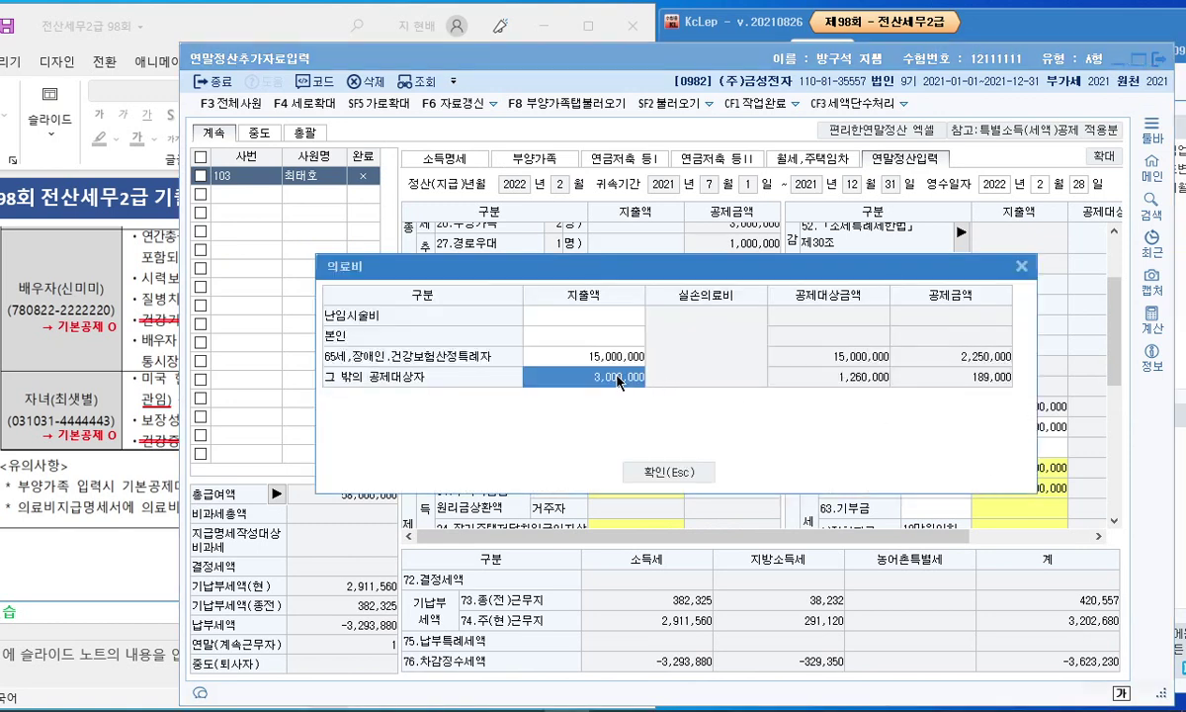
{"action": "type", "text": "3"}
{"action": "type", "text": "500000"}
{"action": "key", "text": "Return"}
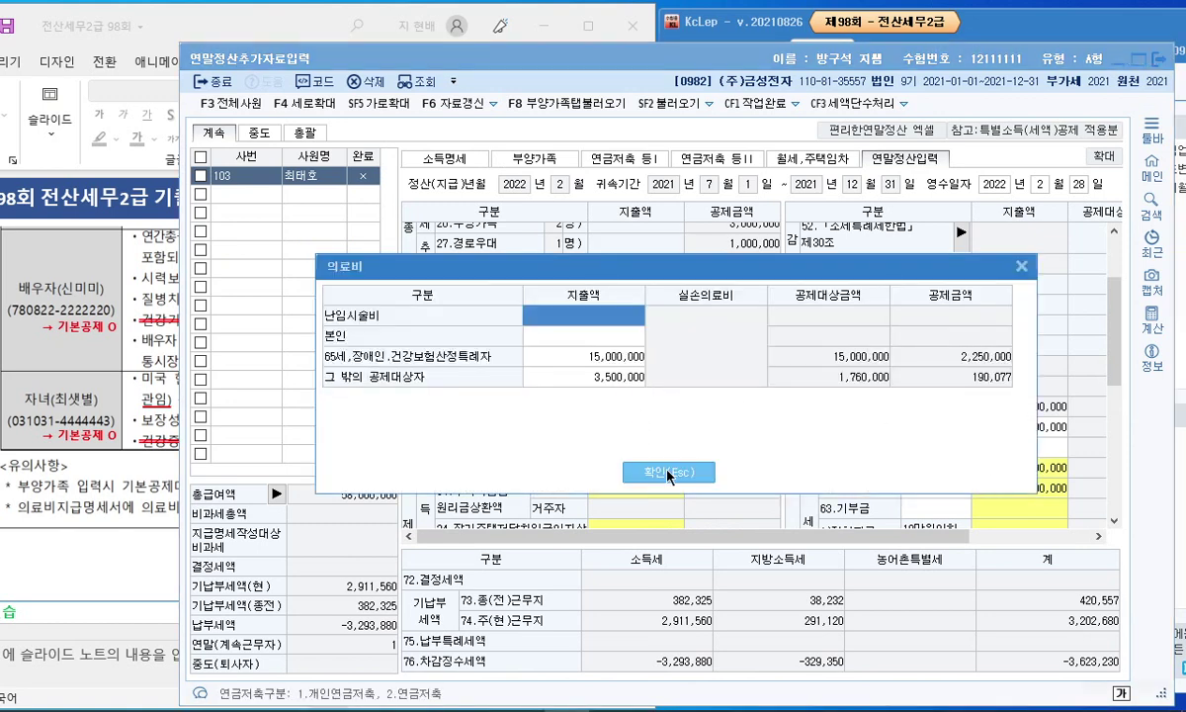
{"action": "left_click", "coordinate": [669, 475]}
{"action": "left_click", "coordinate": [117, 337]}
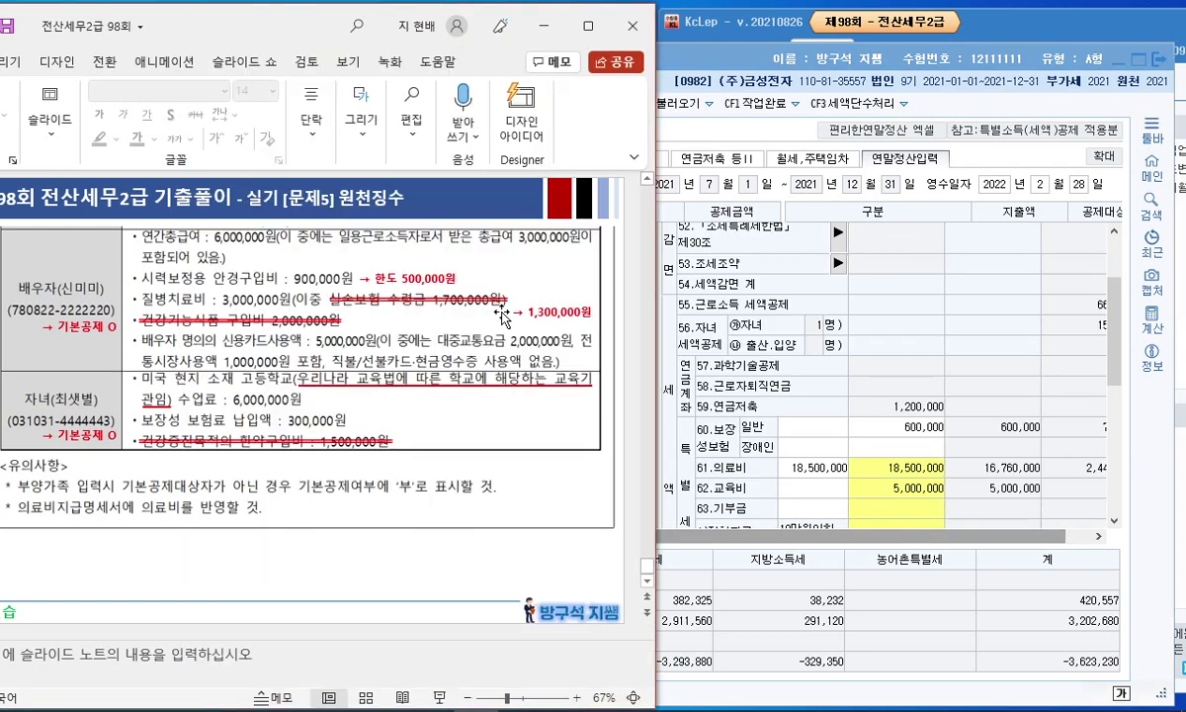
Step: Mark the 500,000원 limit and eyeglasses expense line on the problem slide, then clear the ink
{"action": "mouse_move", "coordinate": [408, 269]}
{"action": "left_mouse_down"}
{"action": "mouse_move", "coordinate": [452, 262]}
{"action": "mouse_move", "coordinate": [405, 275]}
{"action": "left_mouse_up"}
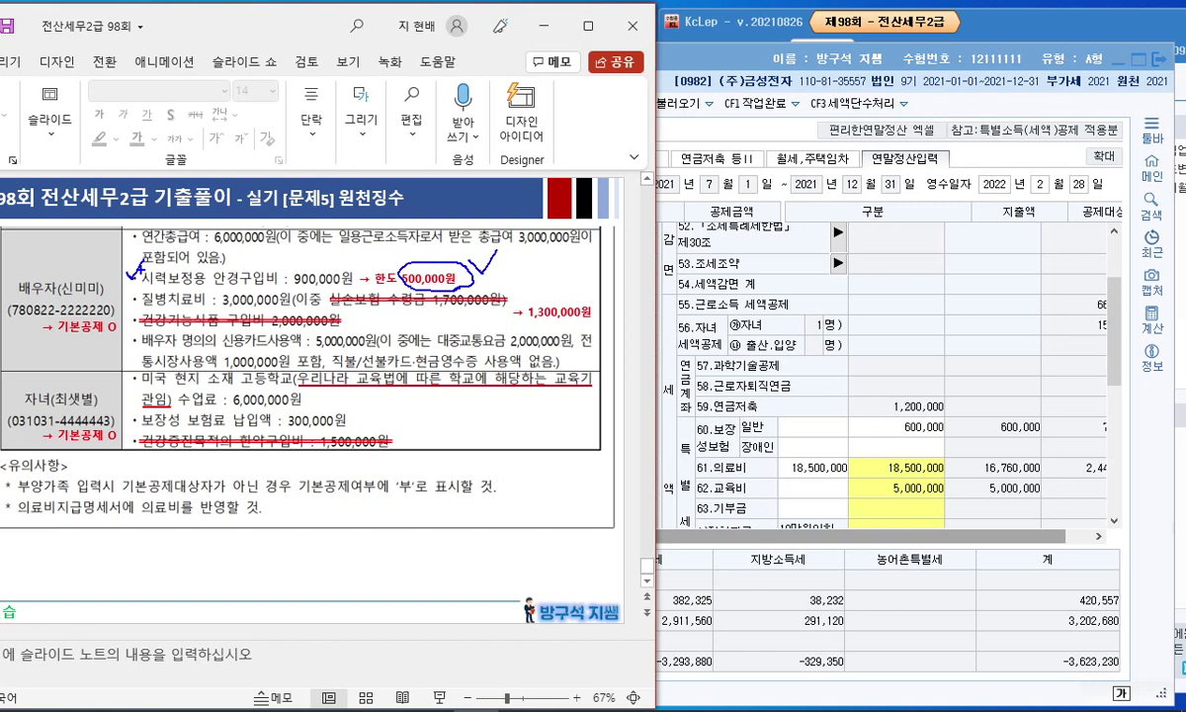
{"action": "left_click_drag", "start_coordinate": [127, 265], "coordinate": [445, 273]}
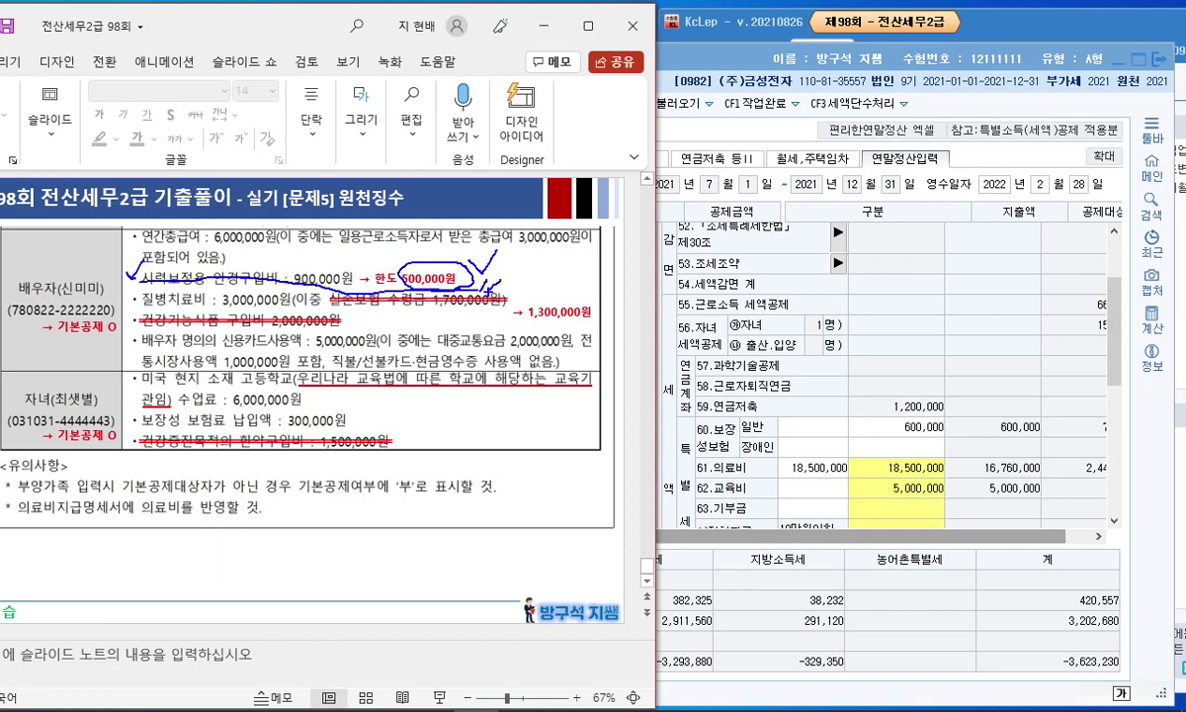
{"action": "key", "text": "Escape"}
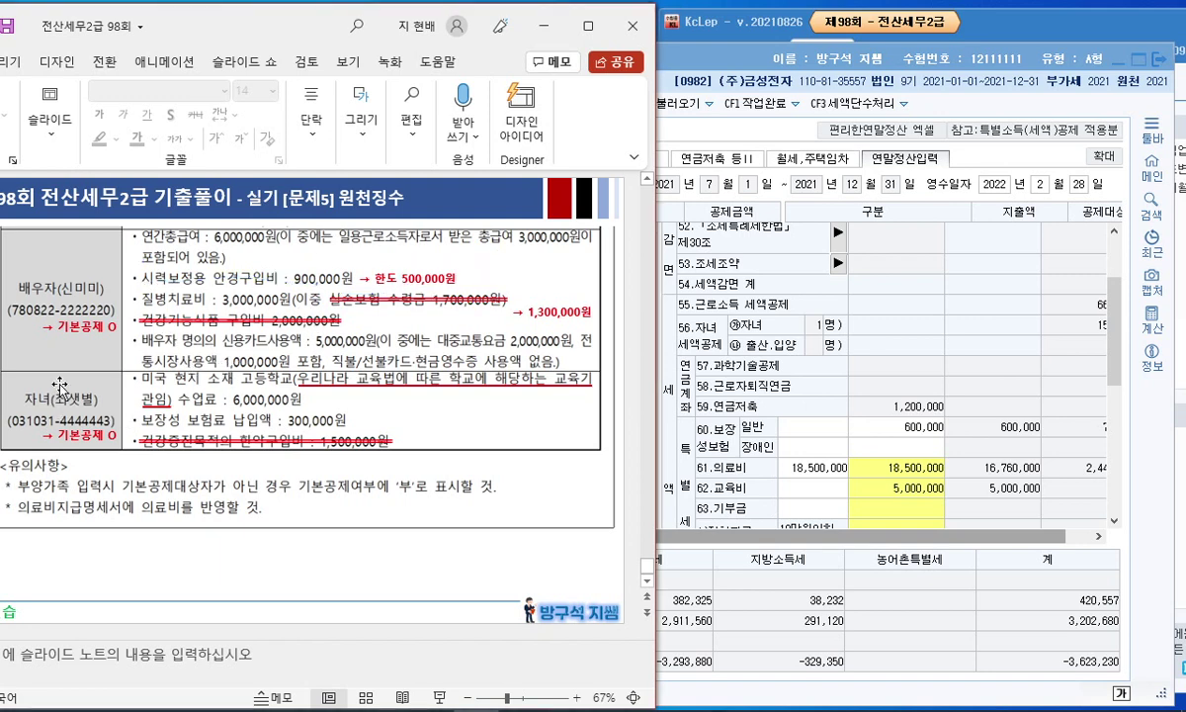
{"action": "left_click", "coordinate": [917, 469]}
{"action": "key", "text": "Escape"}
Step: Enter the child's high-school tuition under 62.교육비 초중고, bringing education to 11,000,000
{"action": "left_click", "coordinate": [871, 488]}
{"action": "left_click", "coordinate": [168, 395]}
{"action": "left_click_drag", "start_coordinate": [263, 368], "coordinate": [255, 366]}
{"action": "left_click_drag", "start_coordinate": [37, 410], "coordinate": [82, 440]}
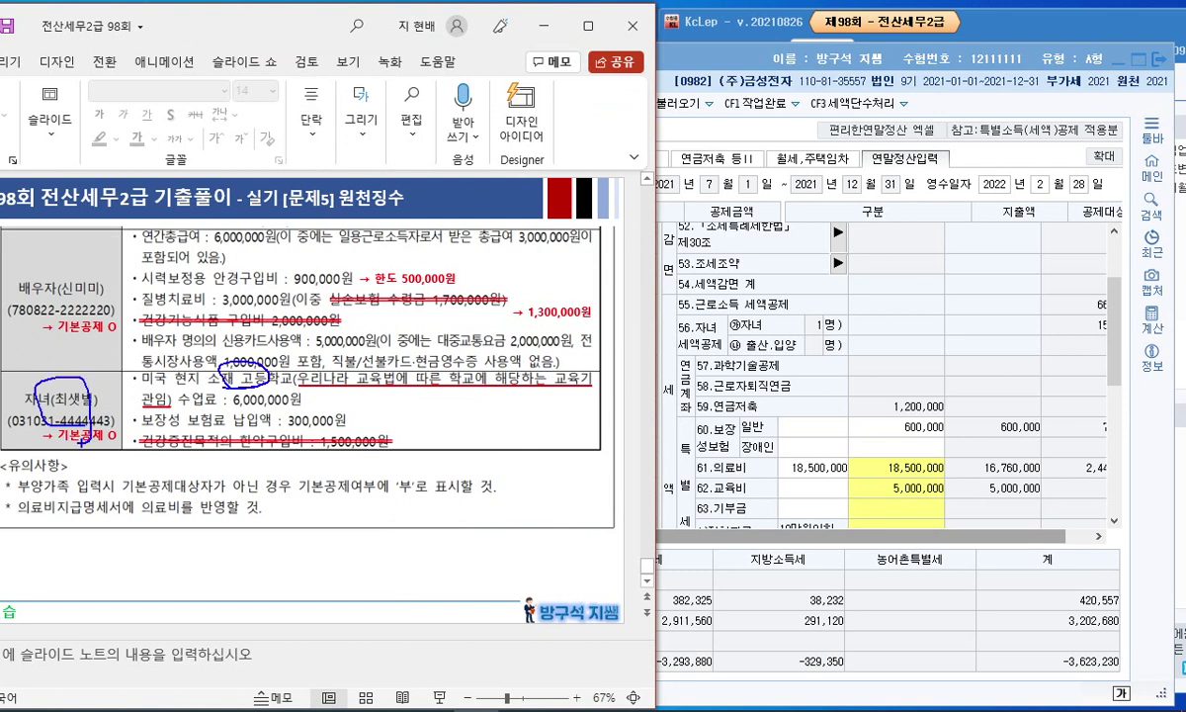
{"action": "left_click", "coordinate": [791, 466]}
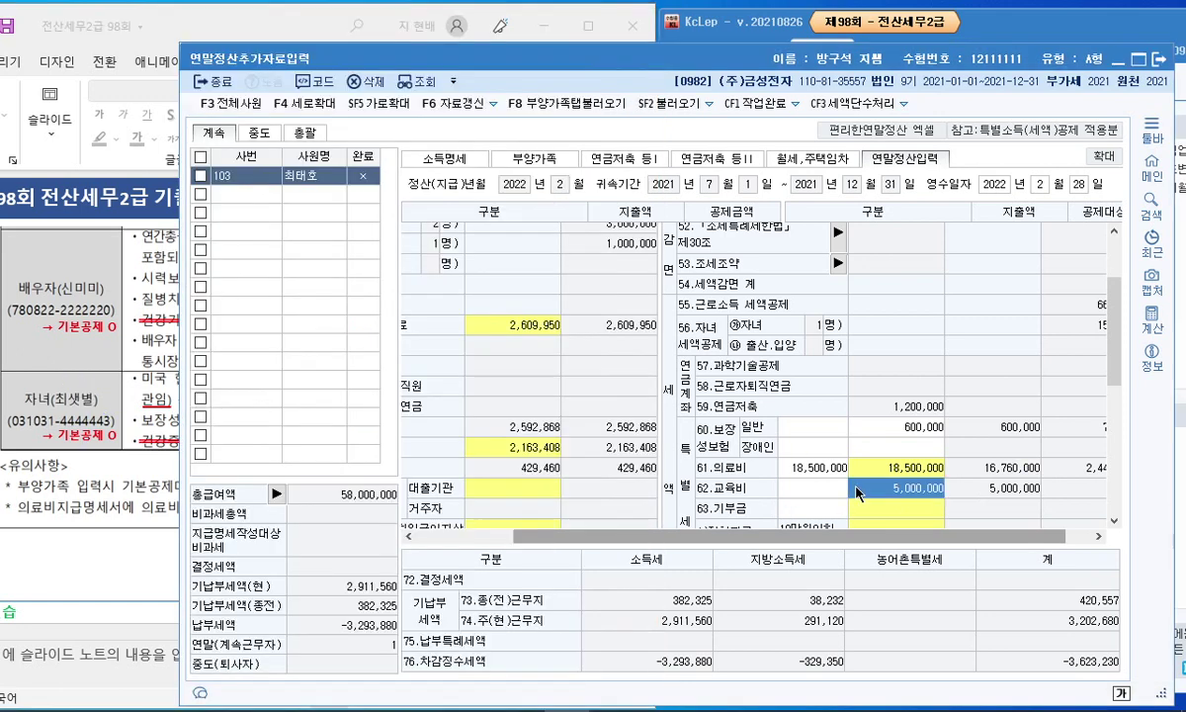
{"action": "double_click", "coordinate": [645, 338]}
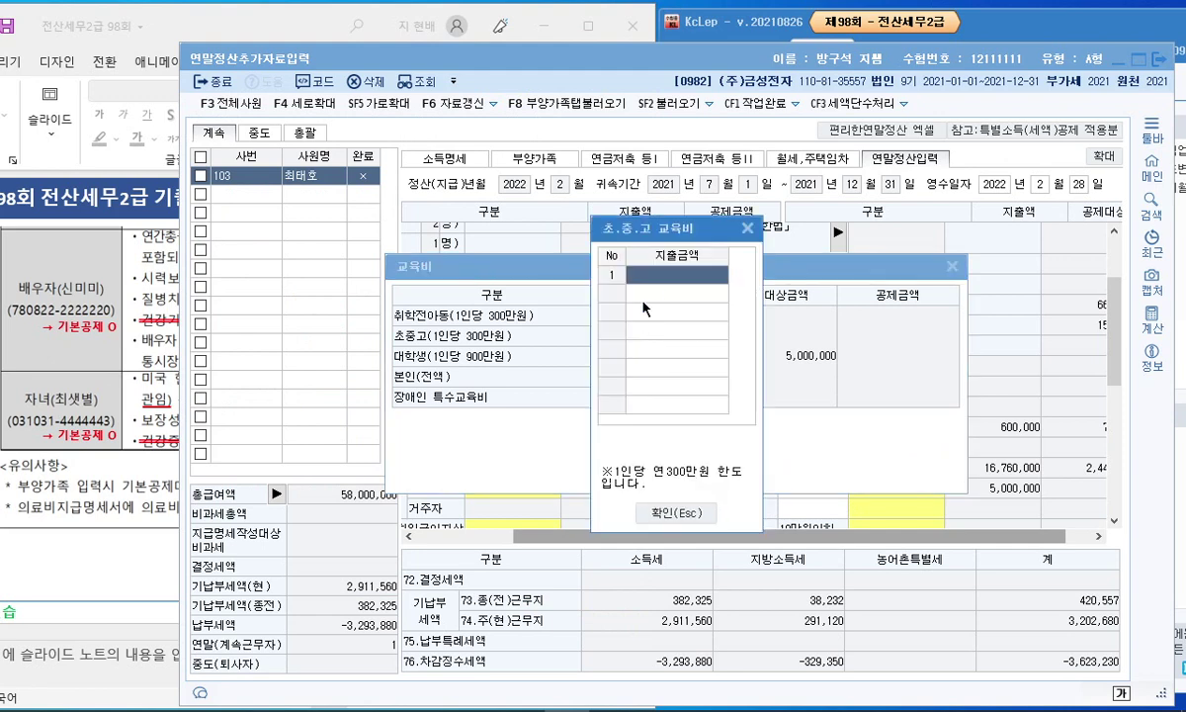
{"action": "type", "text": "5000000"}
{"action": "key", "text": "Return"}
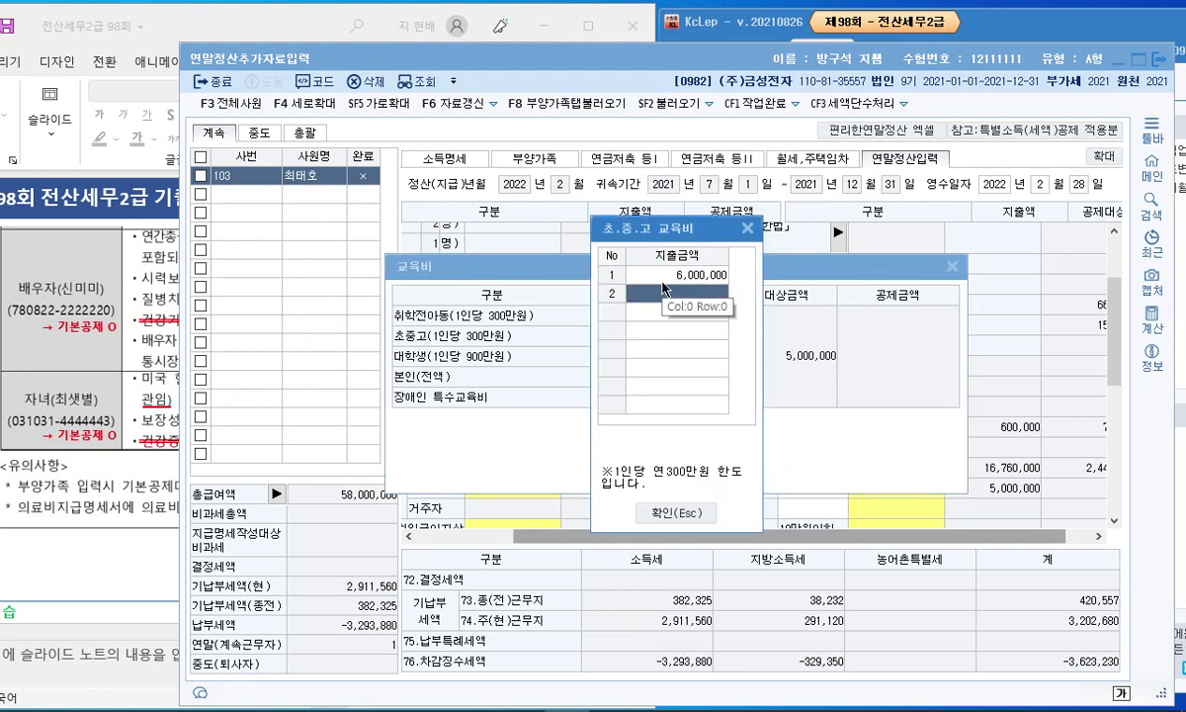
{"action": "left_click", "coordinate": [661, 511]}
{"action": "key", "text": "Escape"}
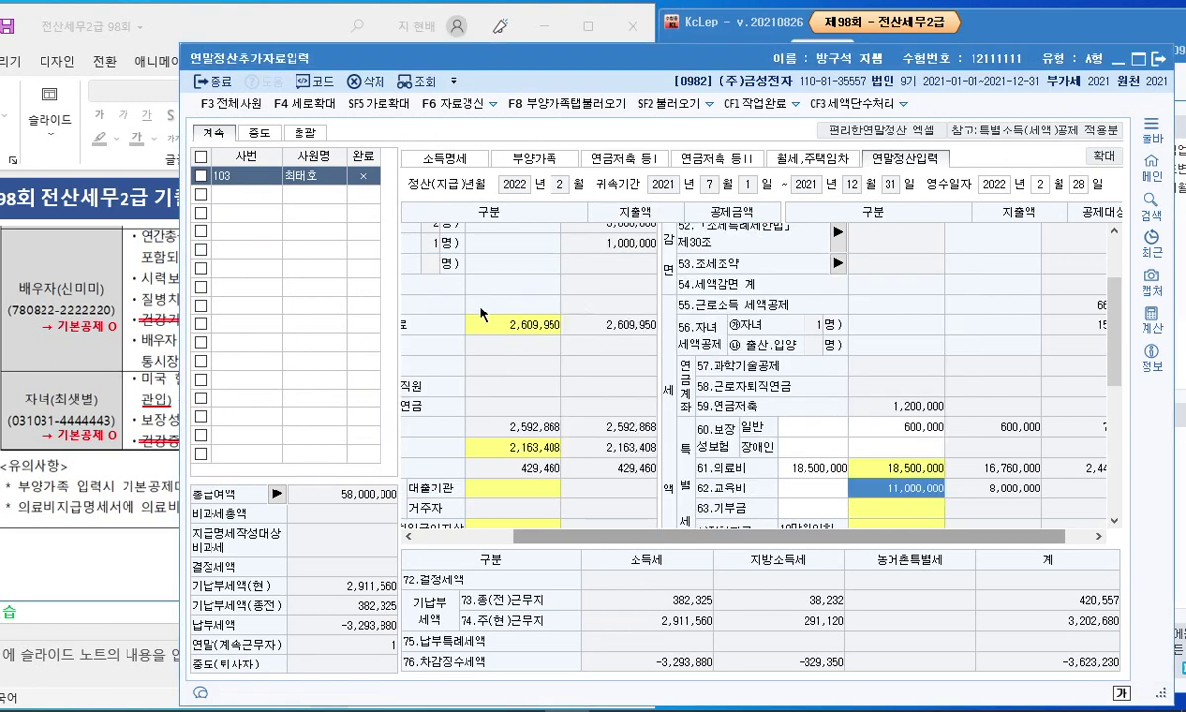
Step: Set 60.보장성 일반 insurance to 900,000, close the settlement window, and start the slide show
{"action": "left_click", "coordinate": [158, 425]}
{"action": "left_click_drag", "start_coordinate": [332, 422], "coordinate": [351, 412]}
{"action": "left_click", "coordinate": [879, 420]}
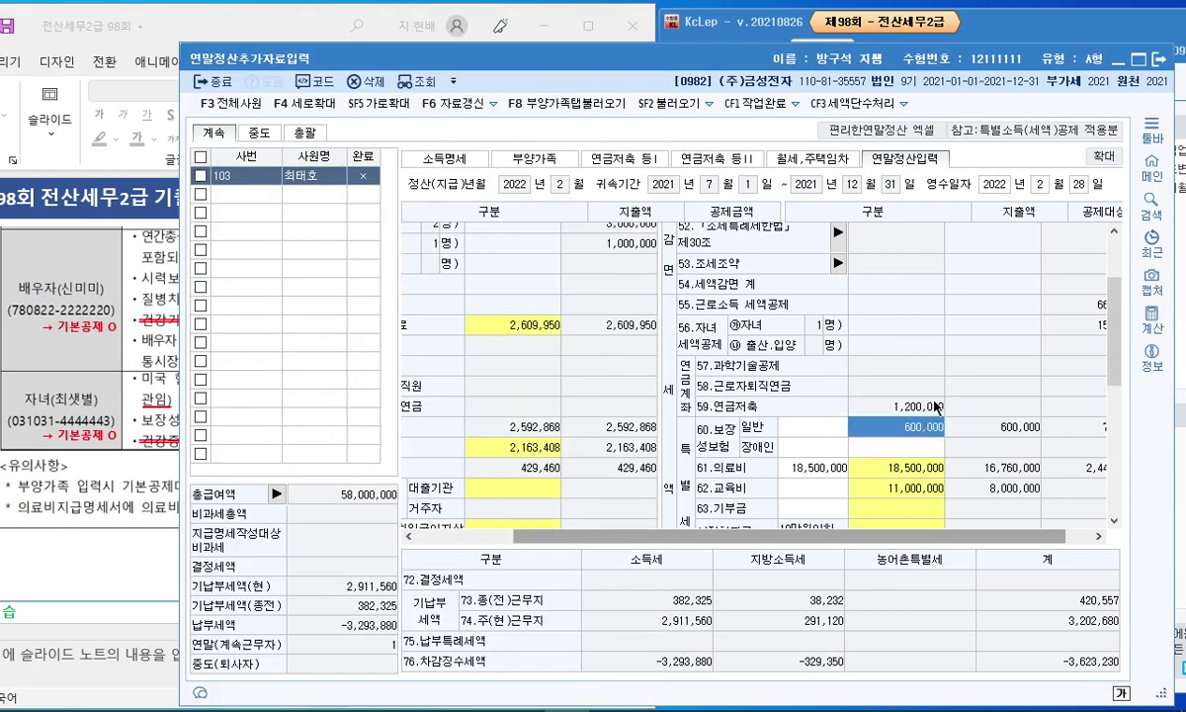
{"action": "type", "text": "900000"}
{"action": "key", "text": "Return"}
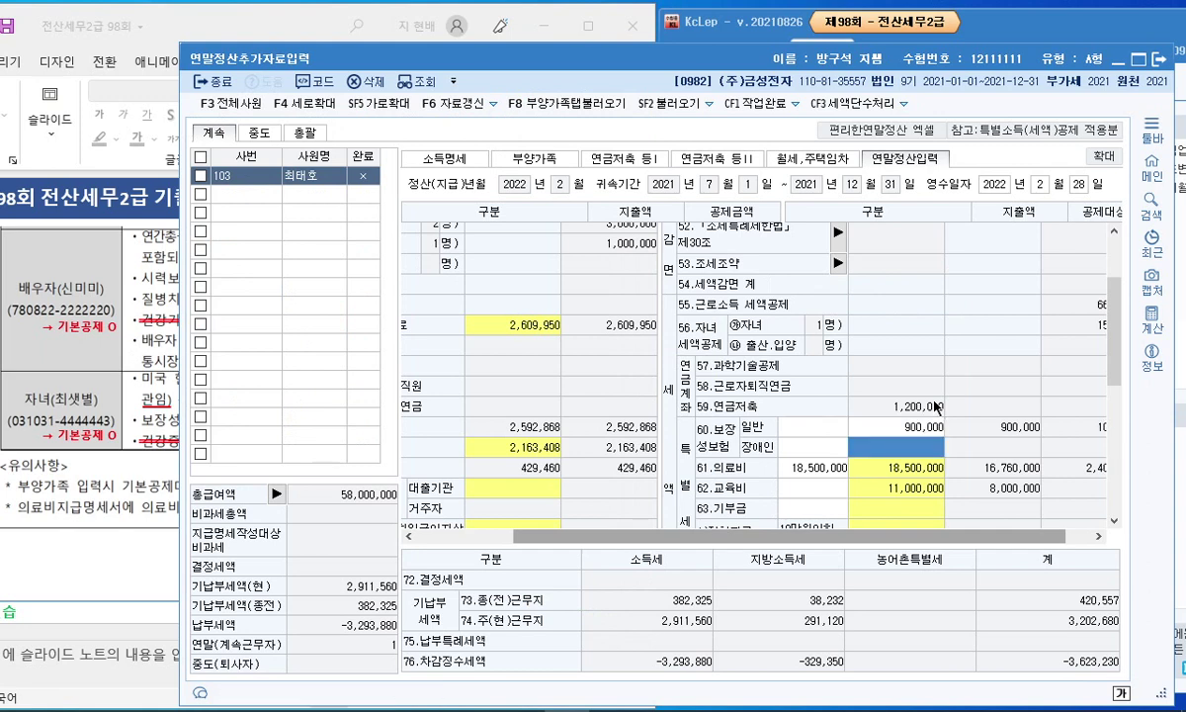
{"action": "key", "text": "Escape"}
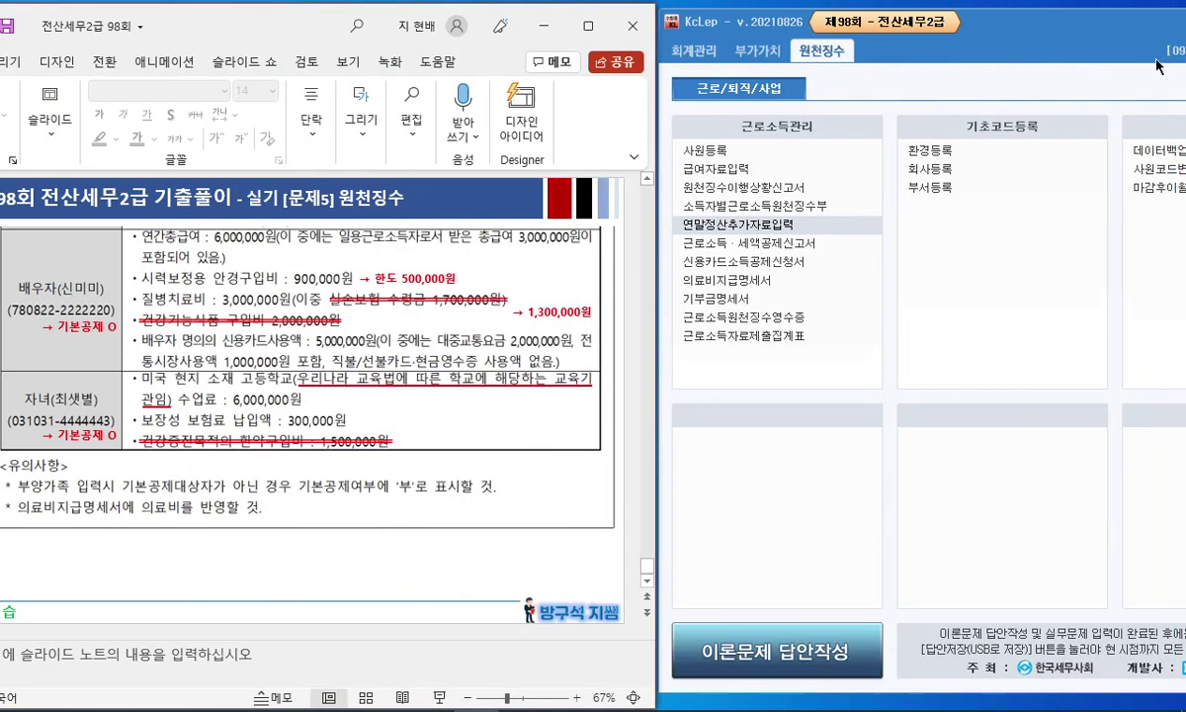
{"action": "left_click", "coordinate": [588, 27]}
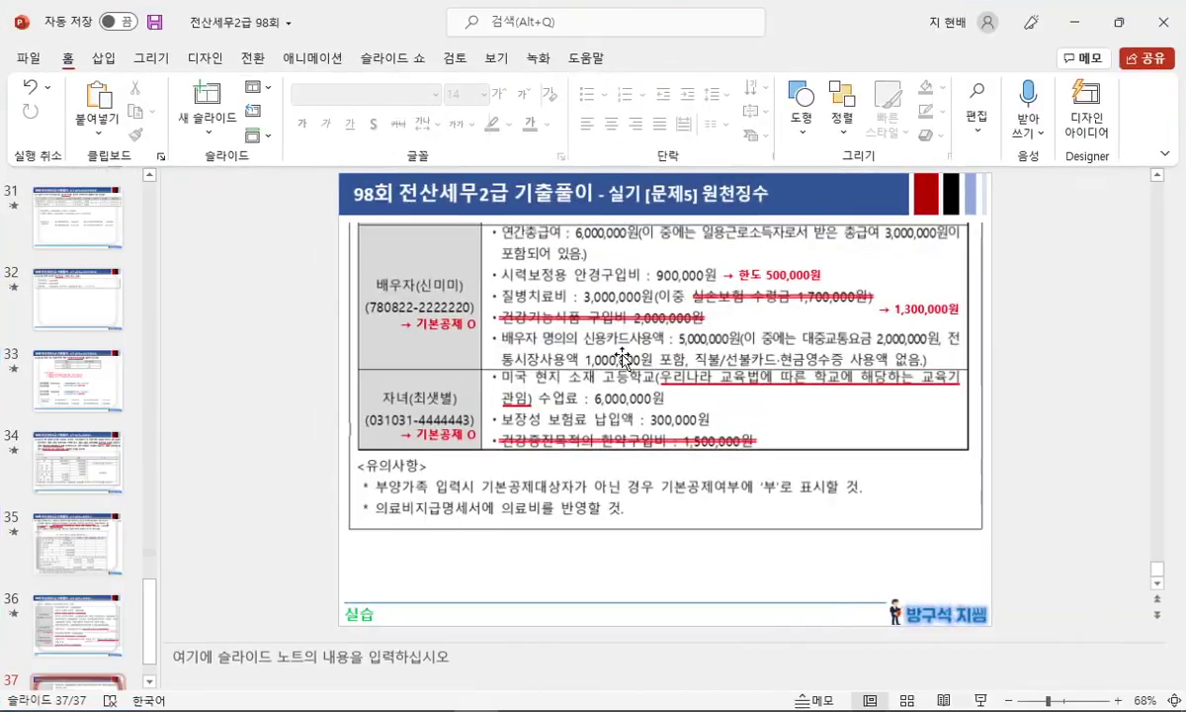
{"action": "key", "text": "shift+F5"}
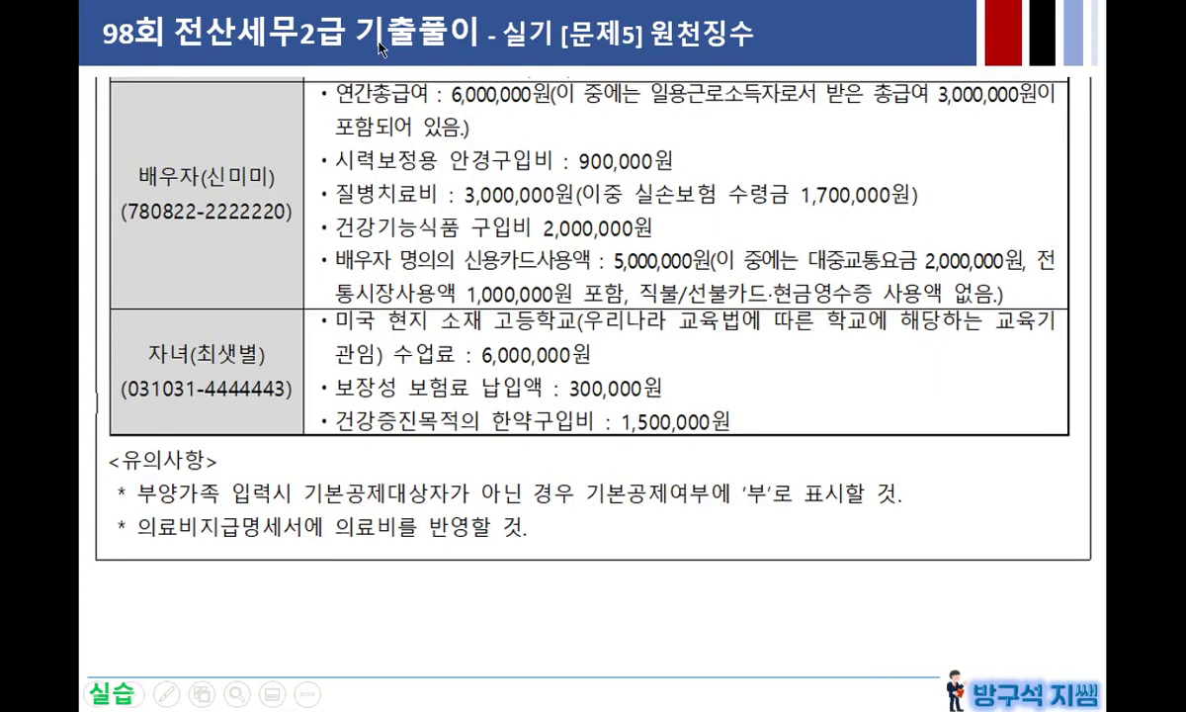